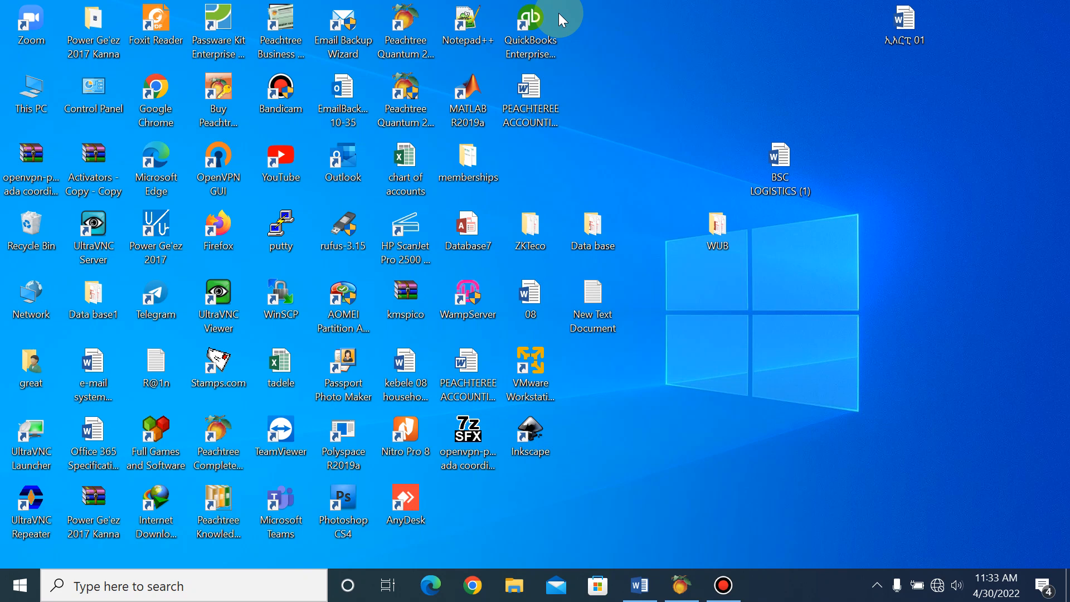
Switch to Peachtree Accounting and start a new vendor payment entry in ABC Tranding
left_click(681, 585)
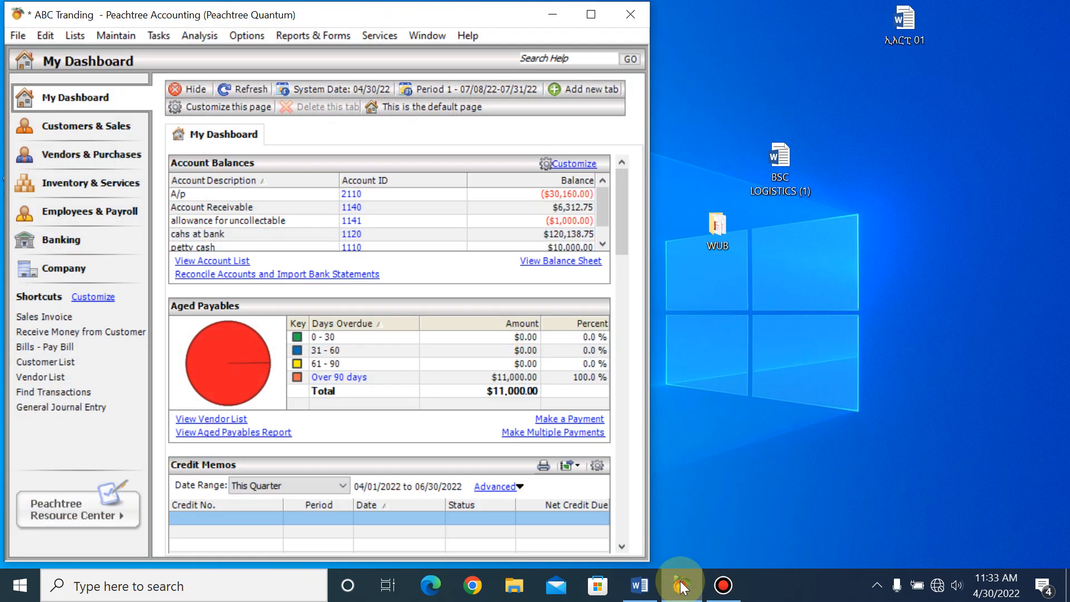
left_click(156, 35)
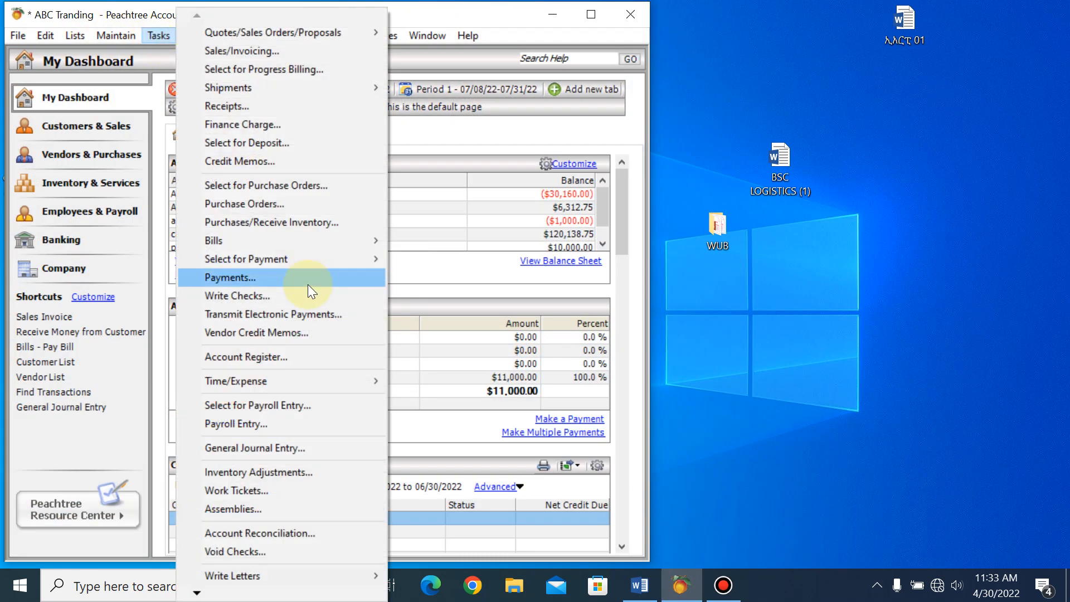
left_click(256, 276)
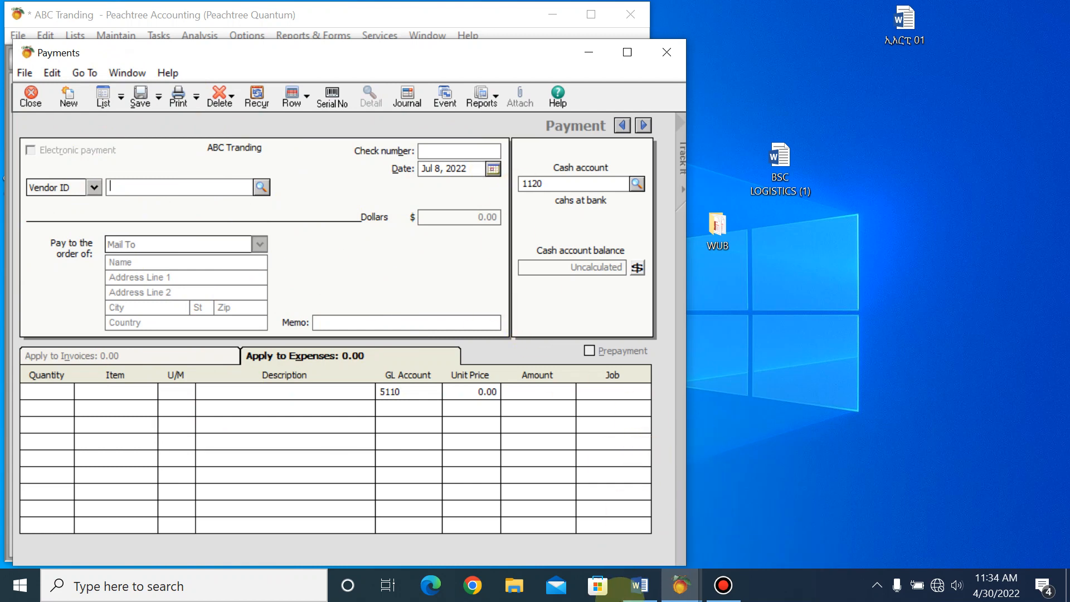
Show the Word project document beside the Payments window and read its Paying for Expenses transactions
left_click(638, 591)
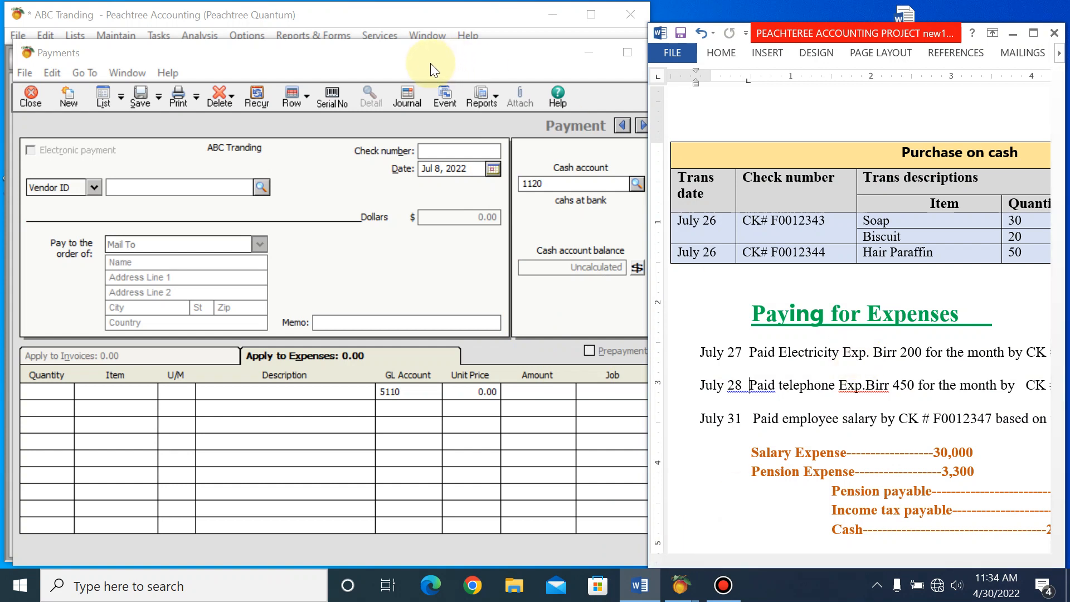
left_click_drag(430, 63, 403, 49)
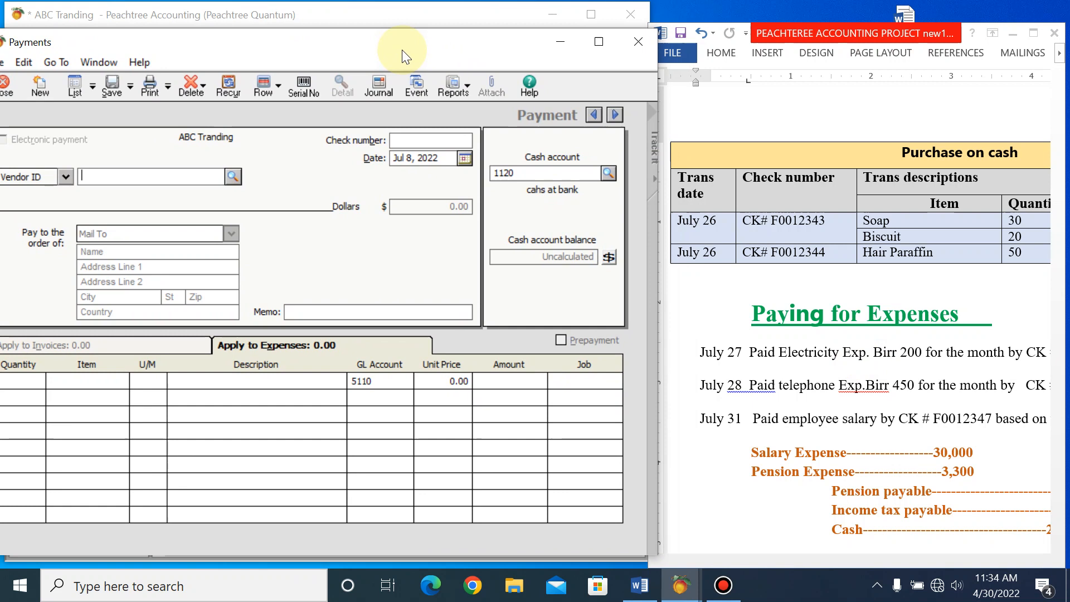
left_click(784, 36)
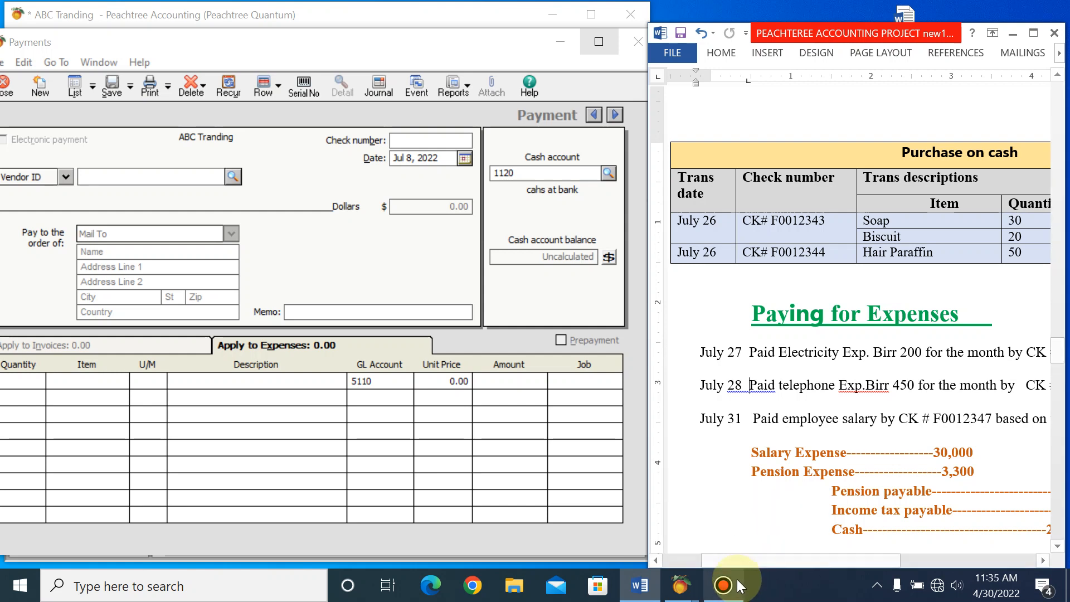
left_click_drag(761, 564, 854, 564)
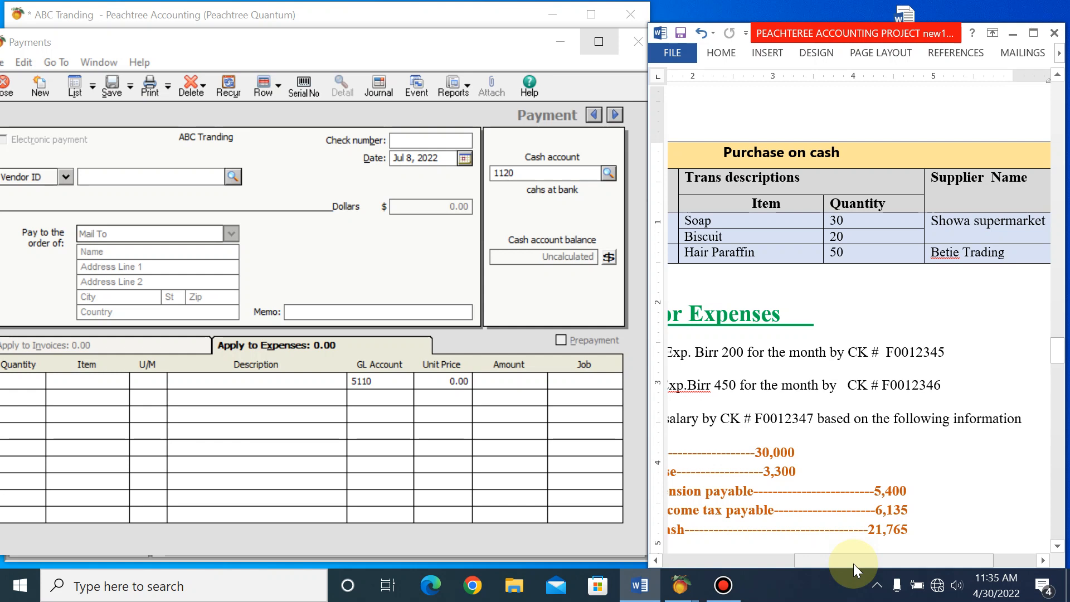
left_click_drag(854, 564, 770, 563)
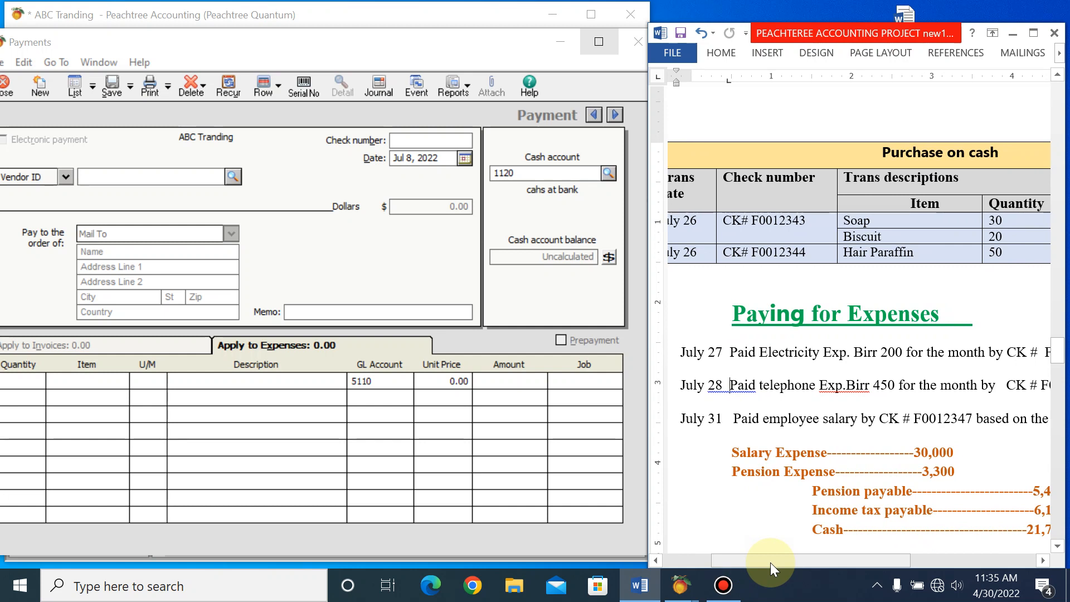
mouse_move(771, 563)
left_mouse_down()
mouse_move(761, 564)
mouse_move(792, 561)
mouse_move(758, 550)
mouse_move(808, 544)
mouse_move(761, 554)
left_mouse_up()
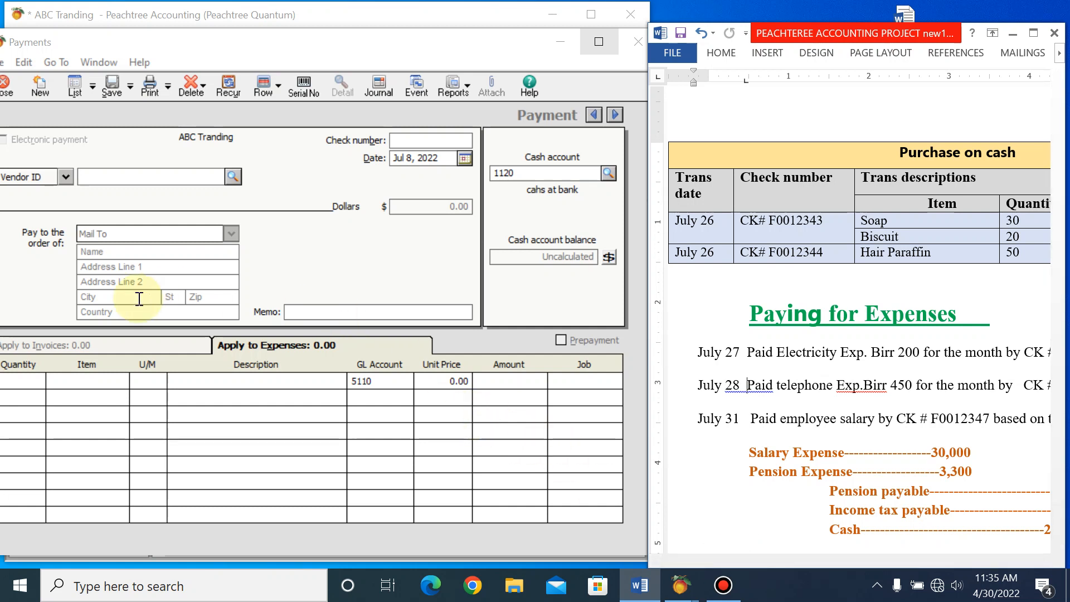
Enter Foo12345 as the payment's check number and set the date to Jul 27, 2022
left_click(409, 139)
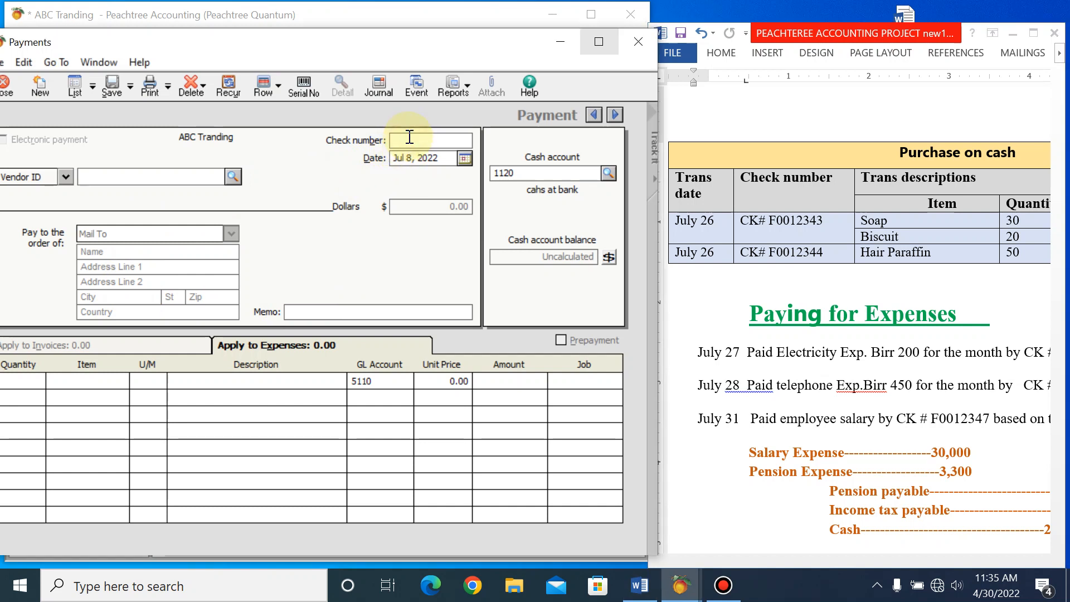
type("Foo1234")
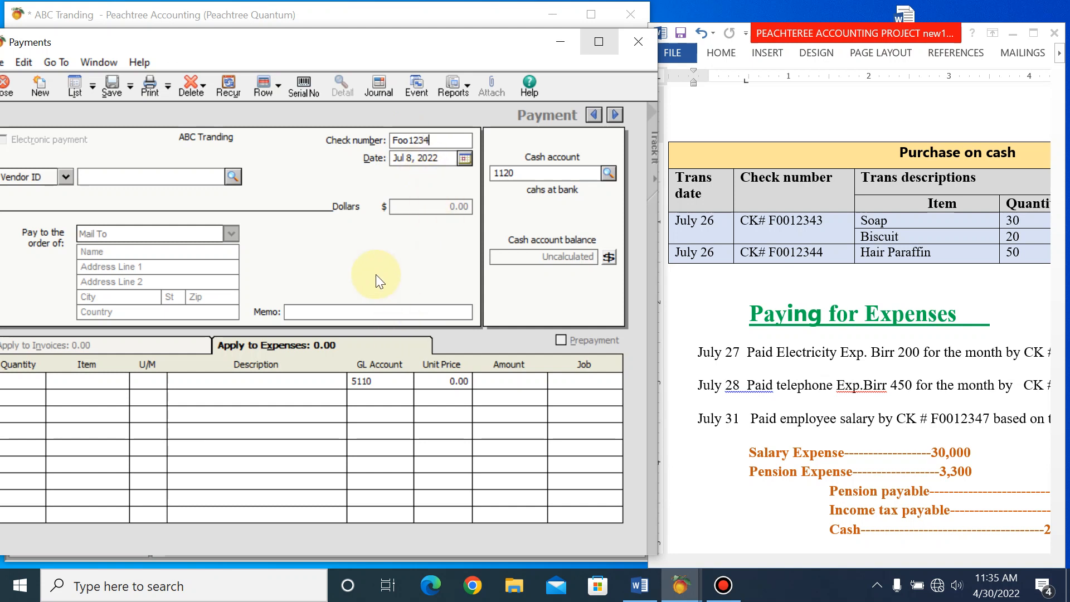
left_click(838, 560)
left_click_drag(884, 556, 942, 557)
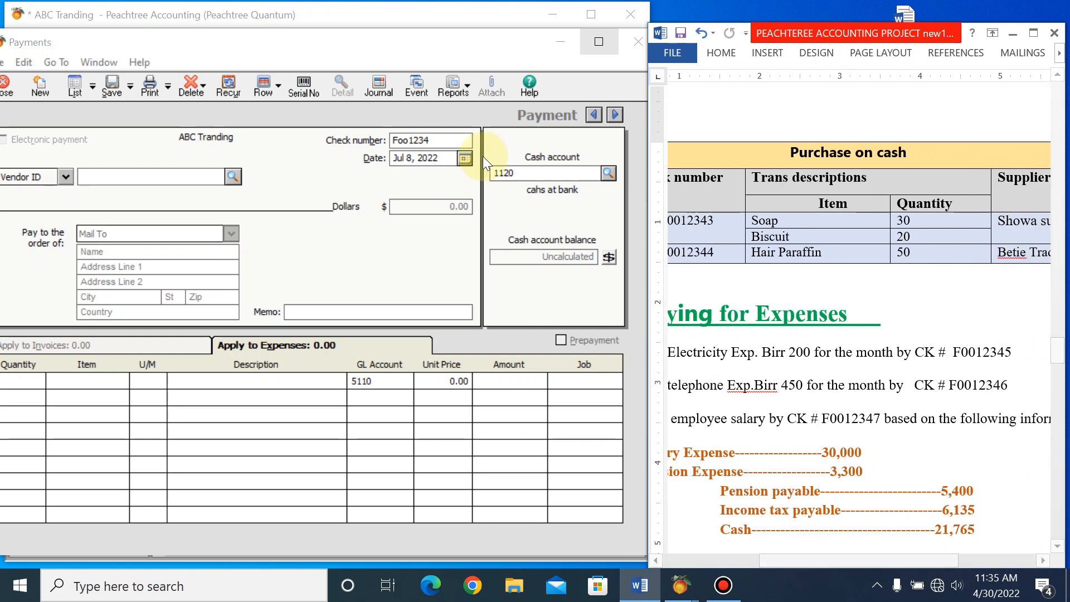
left_click(447, 144)
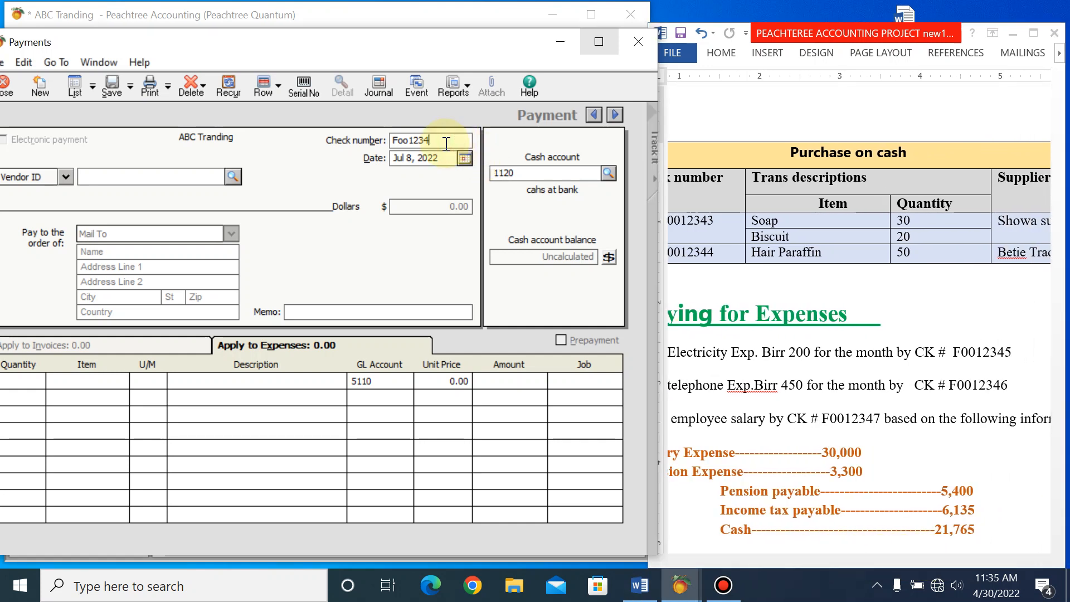
type("5")
left_click(463, 159)
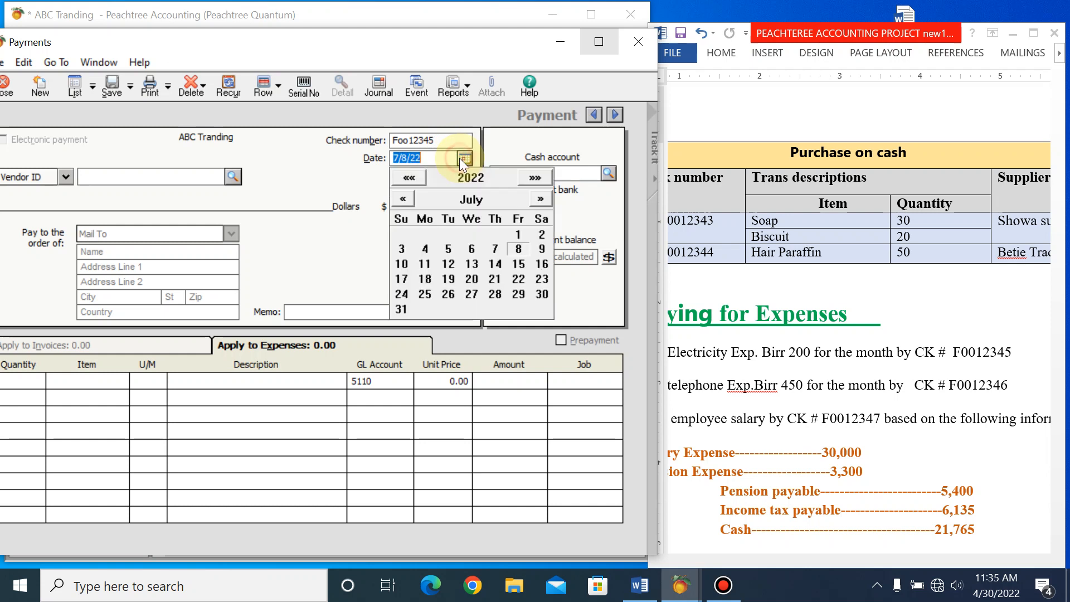
left_click(472, 294)
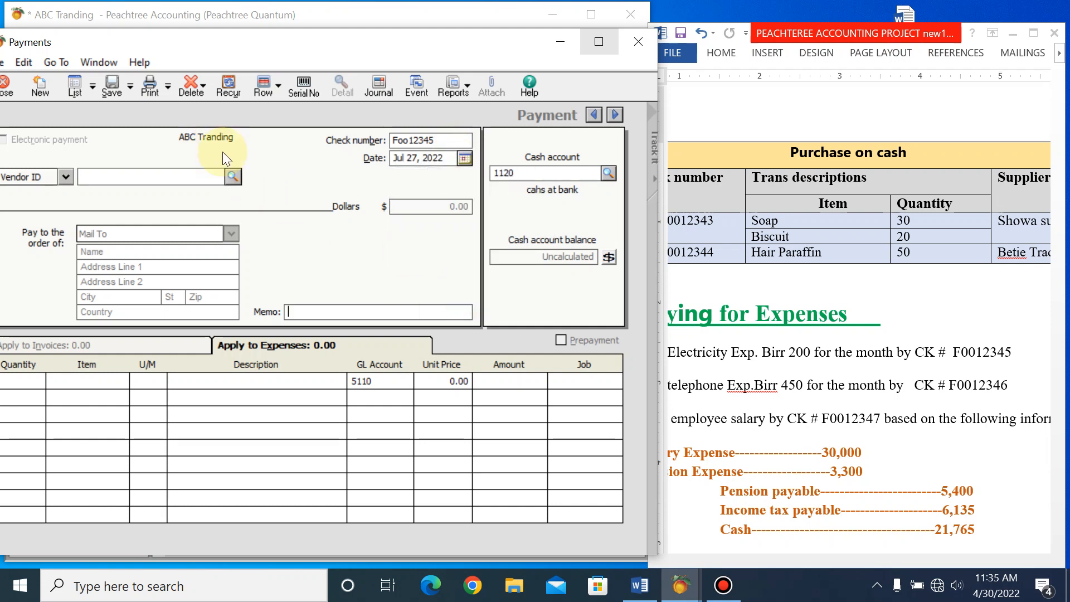
Reread the July 27 electricity transaction in the document and check the payment's vendor list for a matching payee
left_click(724, 359)
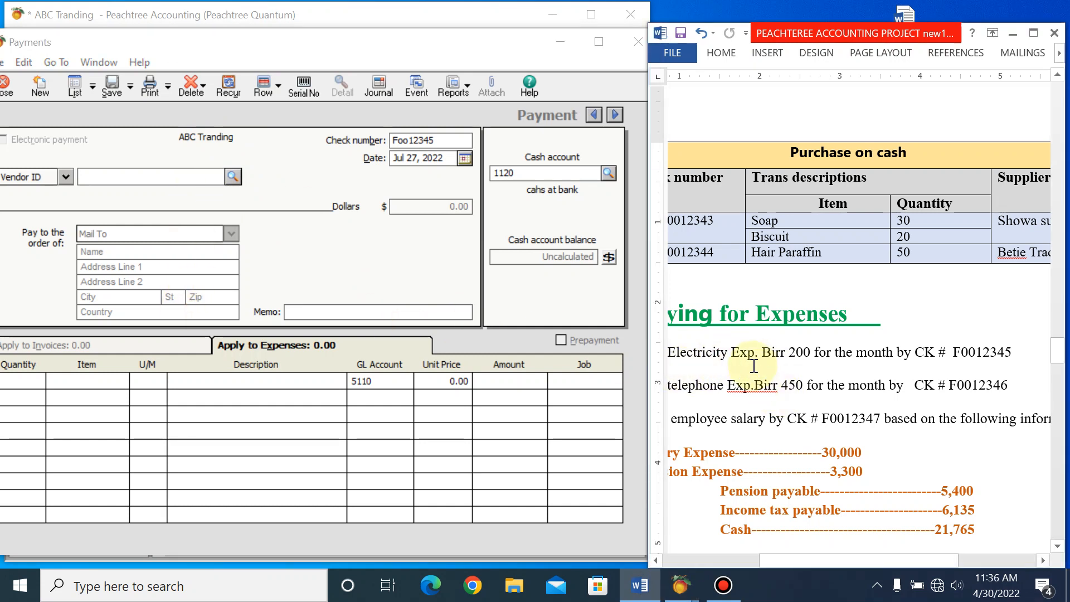
scroll(753, 366, "left", 3)
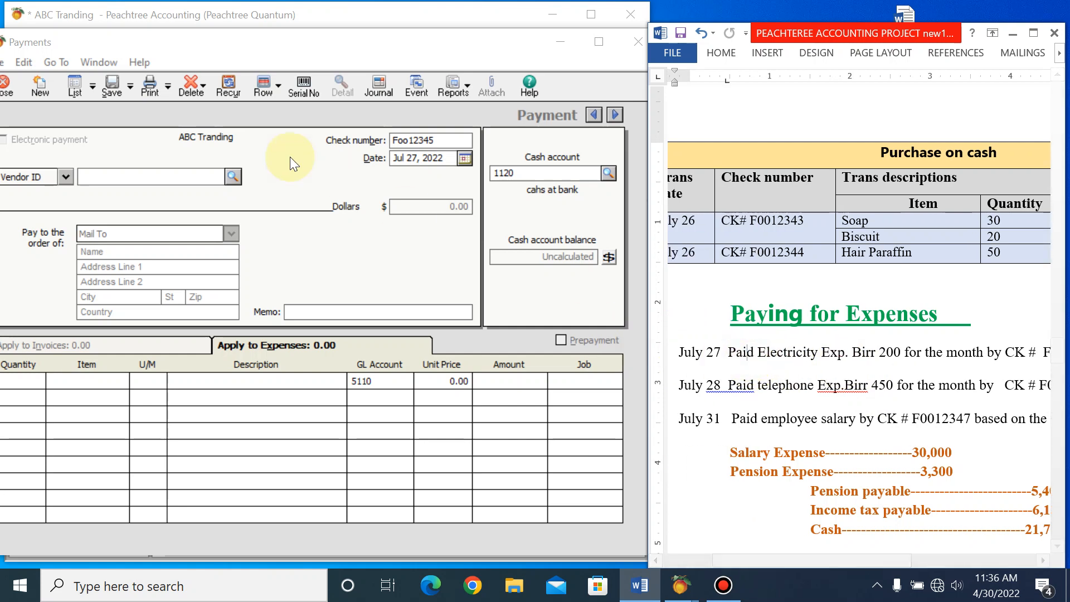
left_click(232, 176)
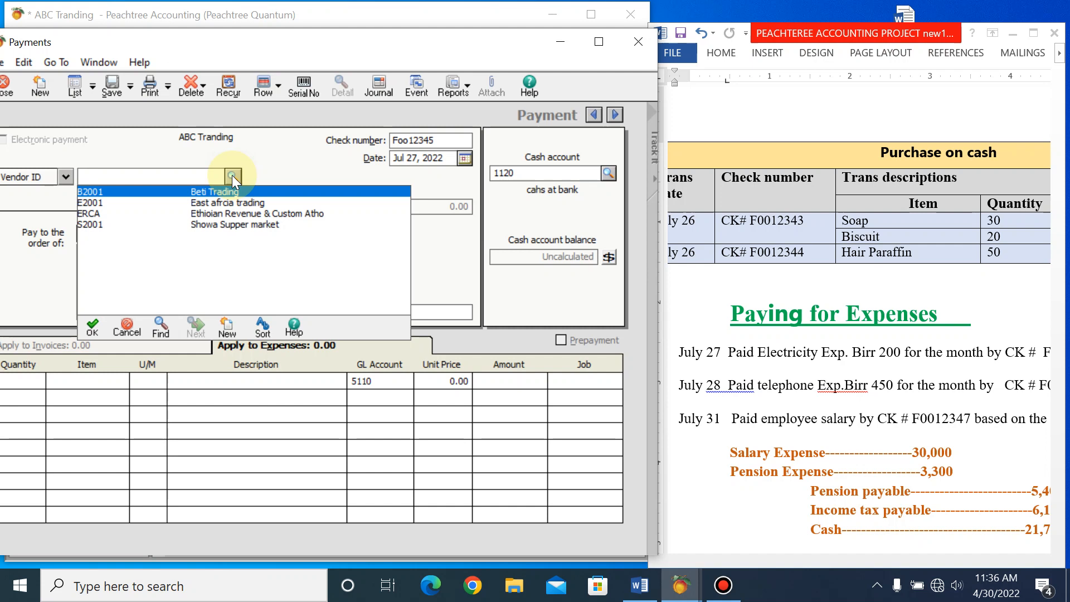
left_click(232, 176)
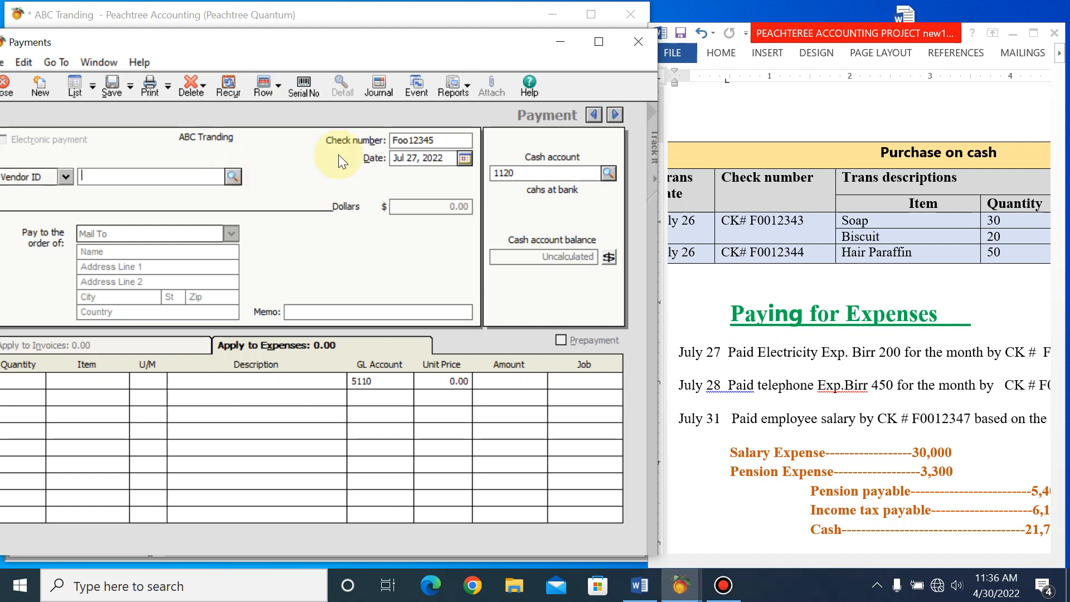
Correct the check number to F0012345 and enter ELPA as the payee name
left_click_drag(409, 143, 399, 144)
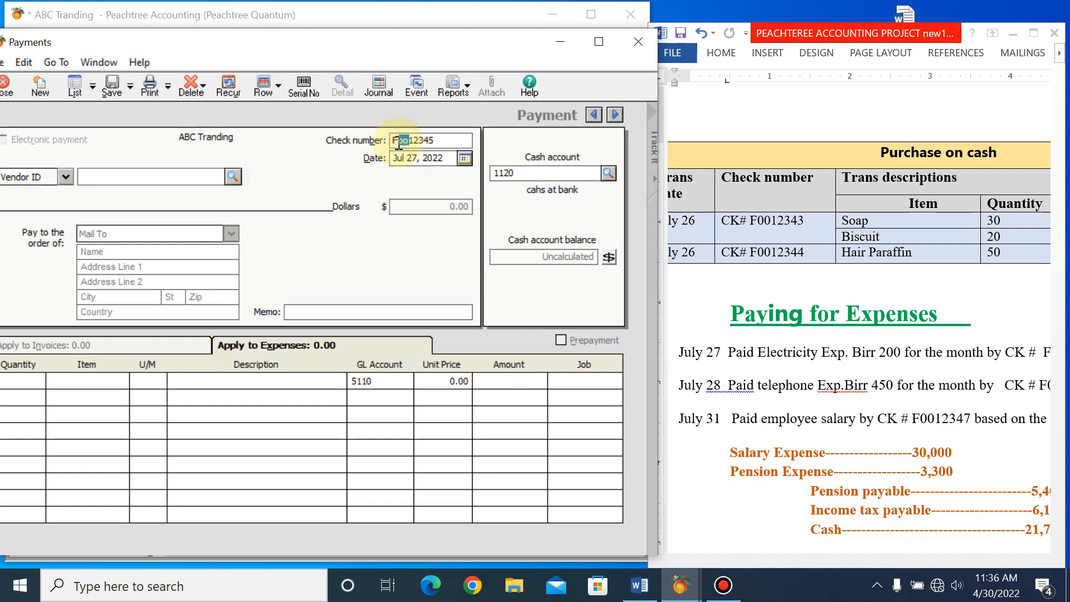
type("00")
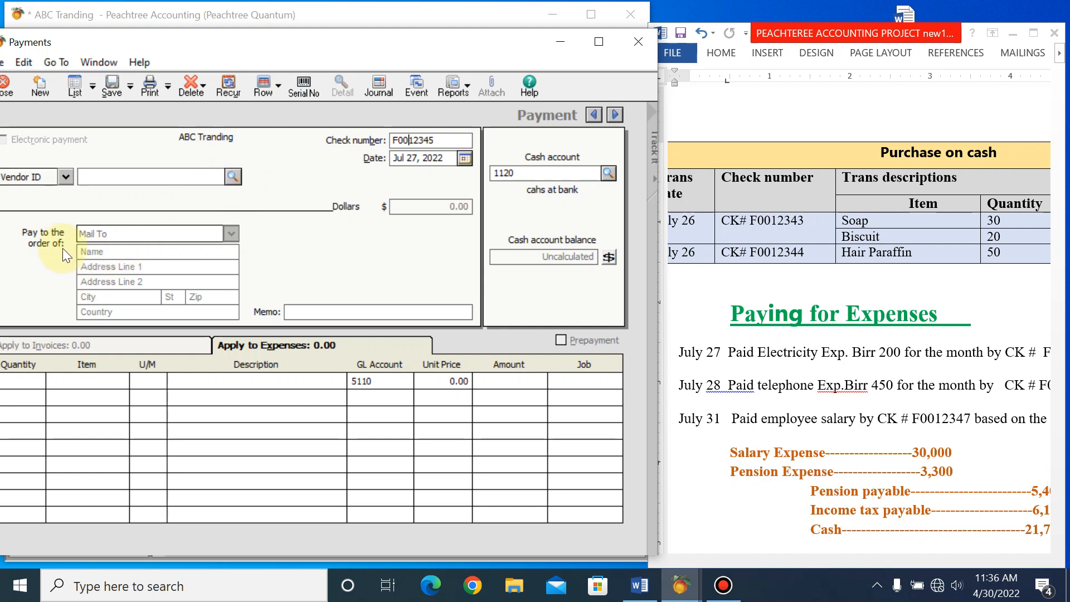
left_click(107, 251)
type("ELPA")
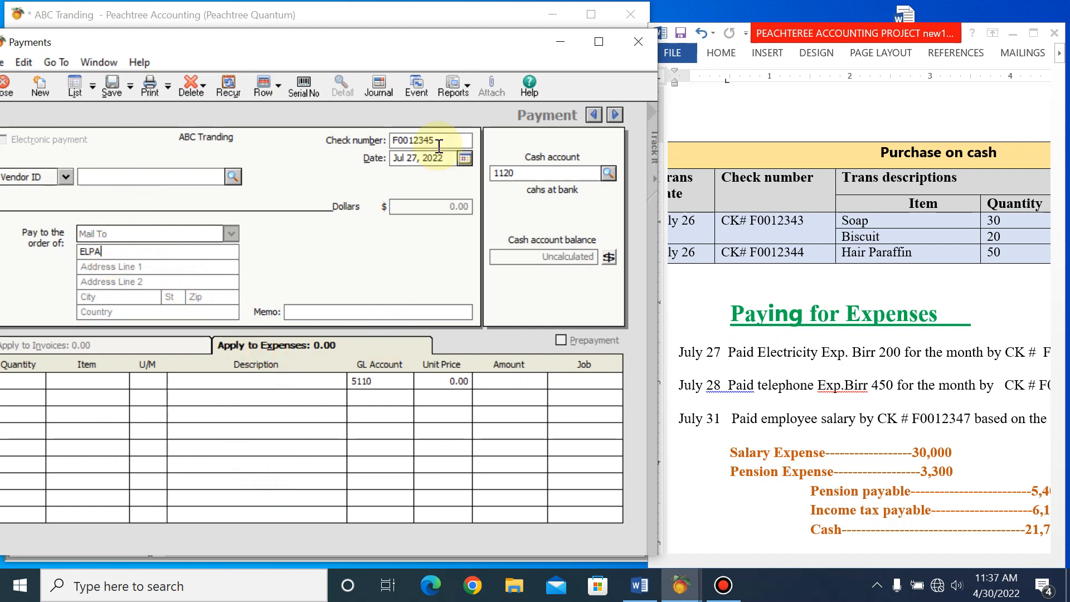
Describe the first expense line of the payment as "electricity Exp"
left_click(245, 381)
type("ele")
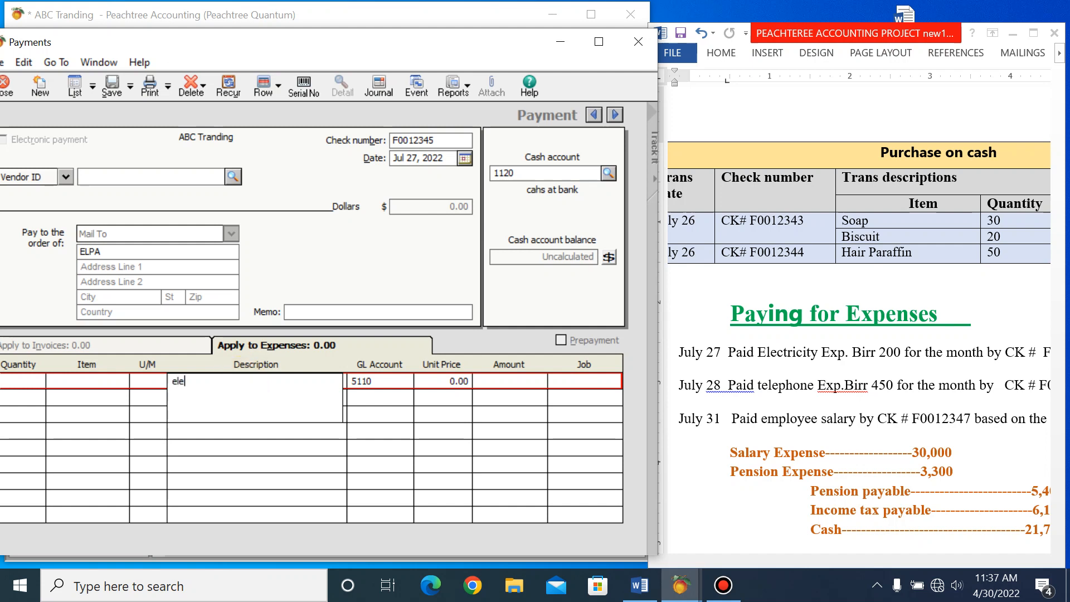
type("ctricity Exp")
Look through the expense line's GL account choices and start creating a new account from there
left_click(408, 383)
left_click(409, 381)
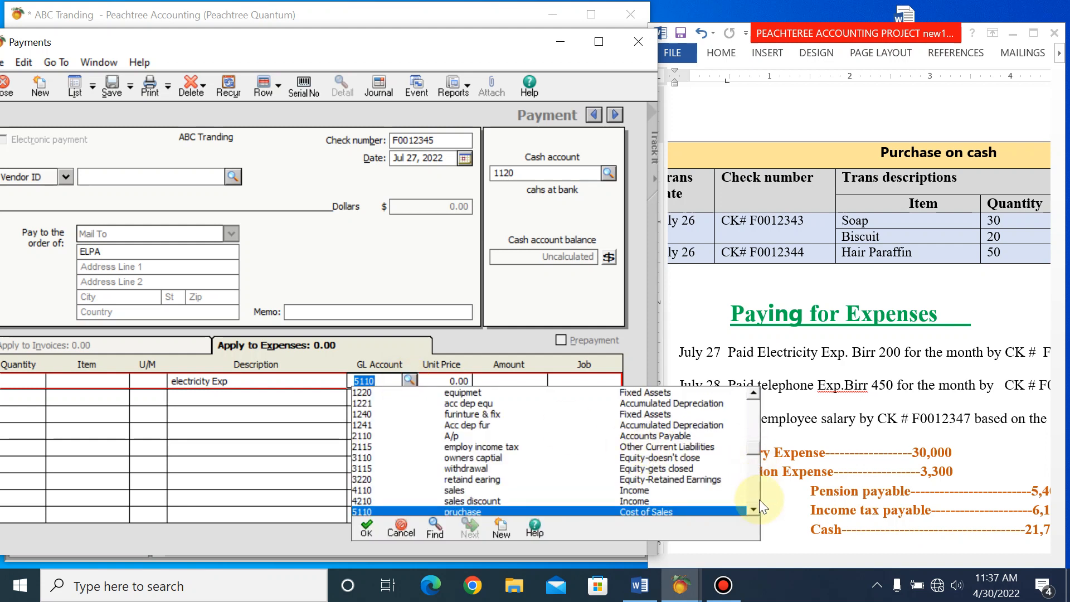
left_click_drag(753, 510, 753, 510)
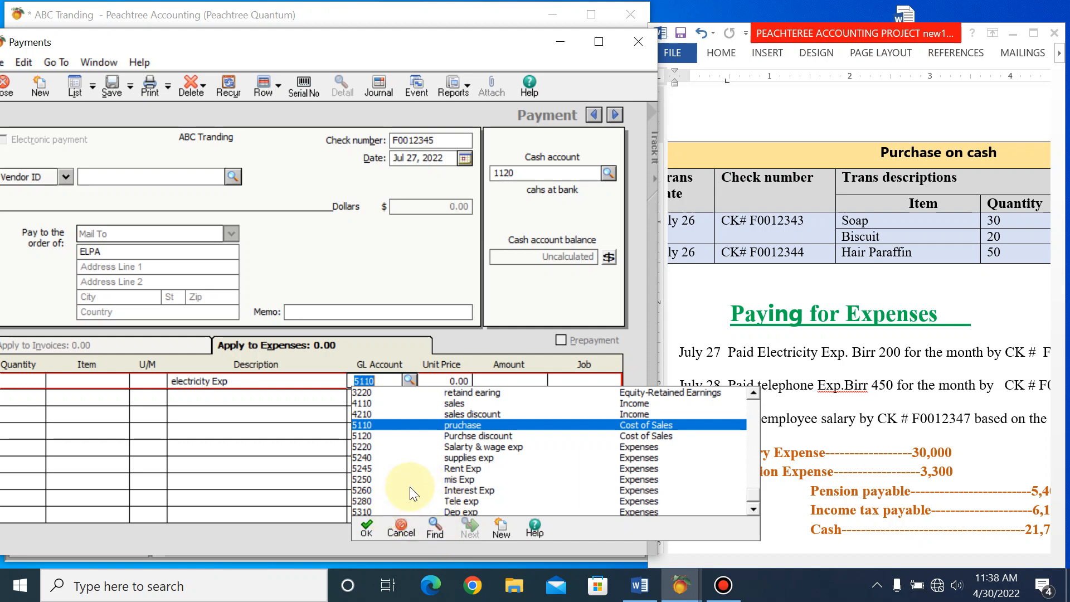
left_click(504, 529)
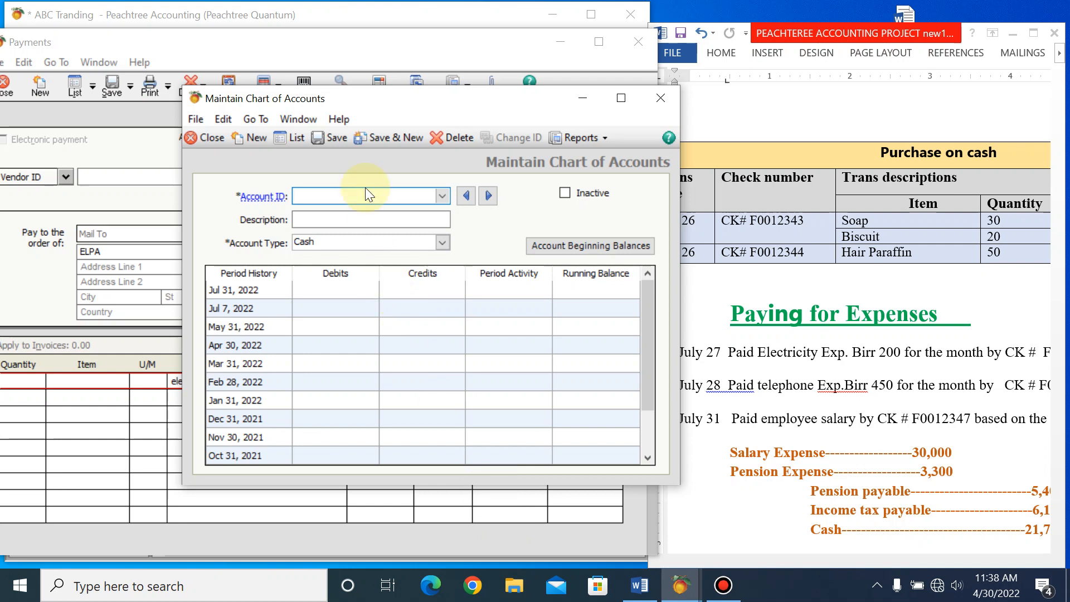
Review the existing account IDs, then give the new account the ID 5270 and the description Electricity Expense
left_click(442, 197)
left_click_drag(690, 242, 691, 315)
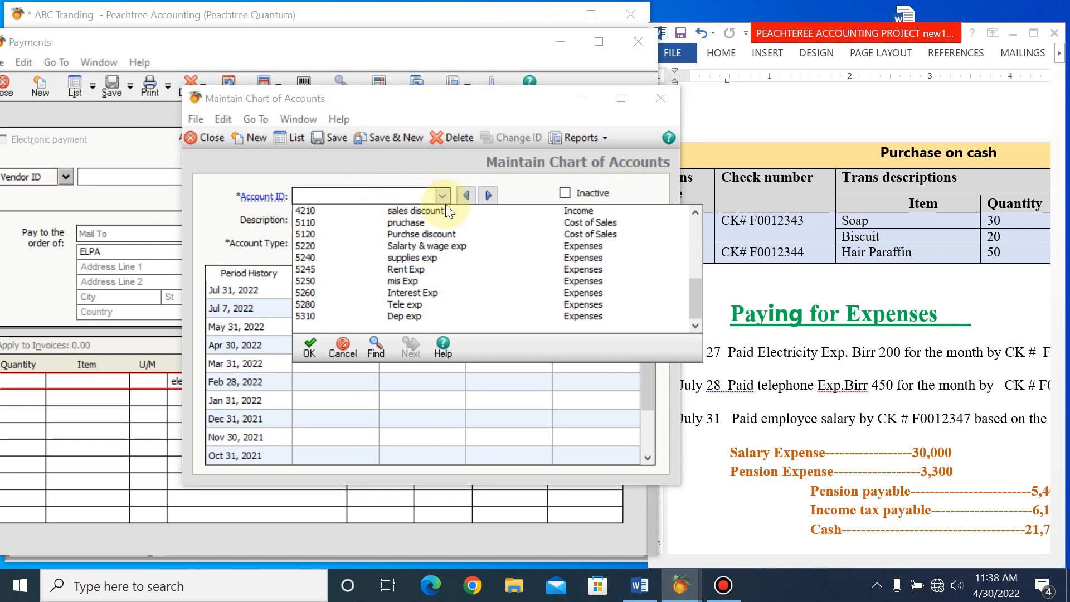
left_click(342, 350)
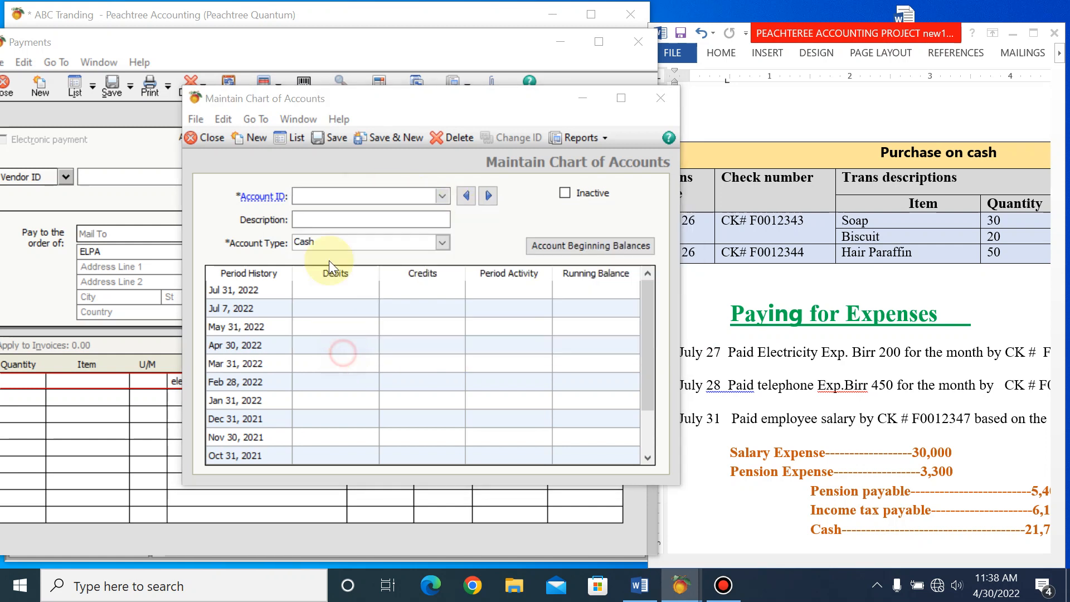
type("5270")
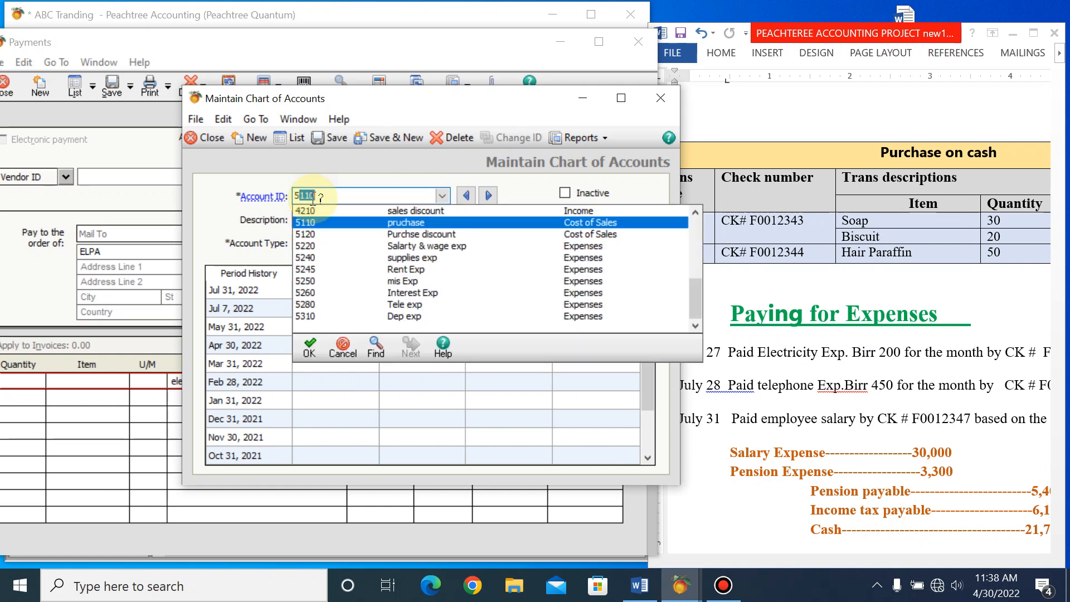
key("Tab")
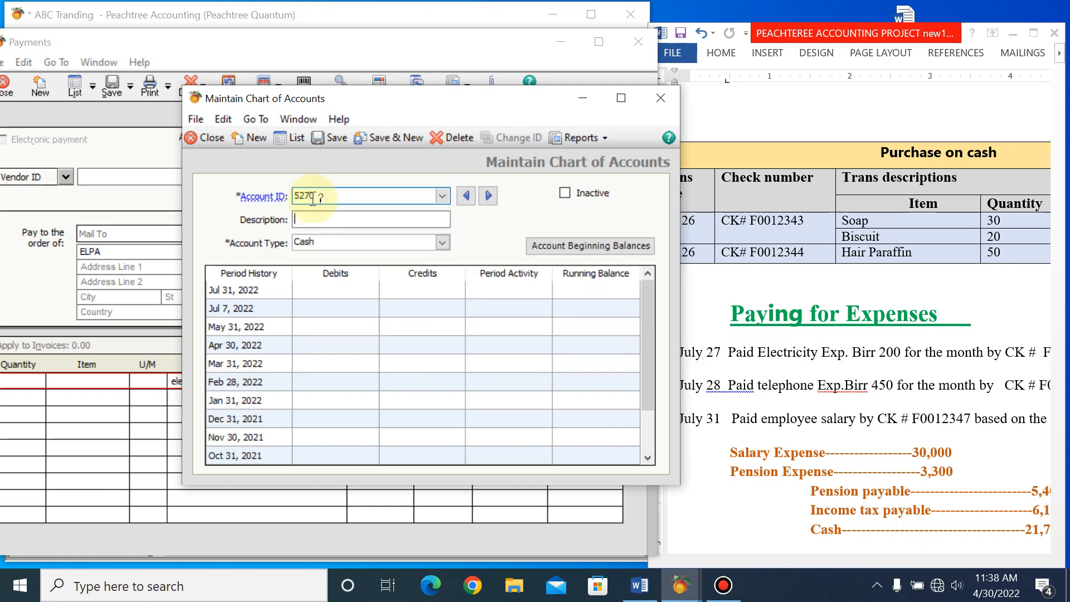
type("E")
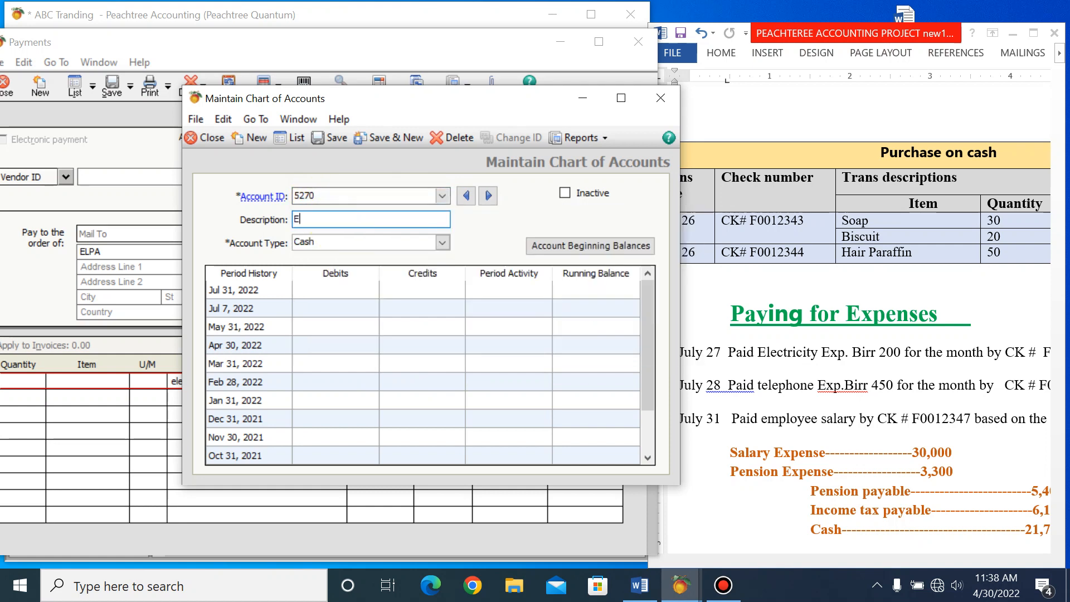
type("lectricity Expense")
Set the account type of Electricity Expense to Expenses and save the account record
left_click(443, 241)
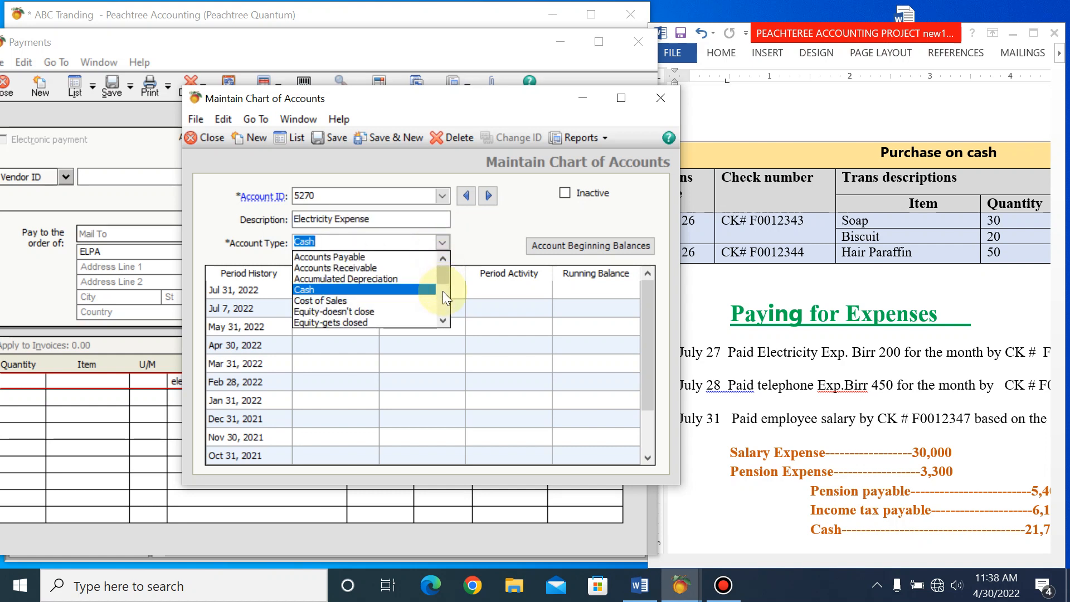
mouse_move(443, 275)
left_mouse_down()
mouse_move(443, 319)
mouse_move(443, 293)
left_mouse_up()
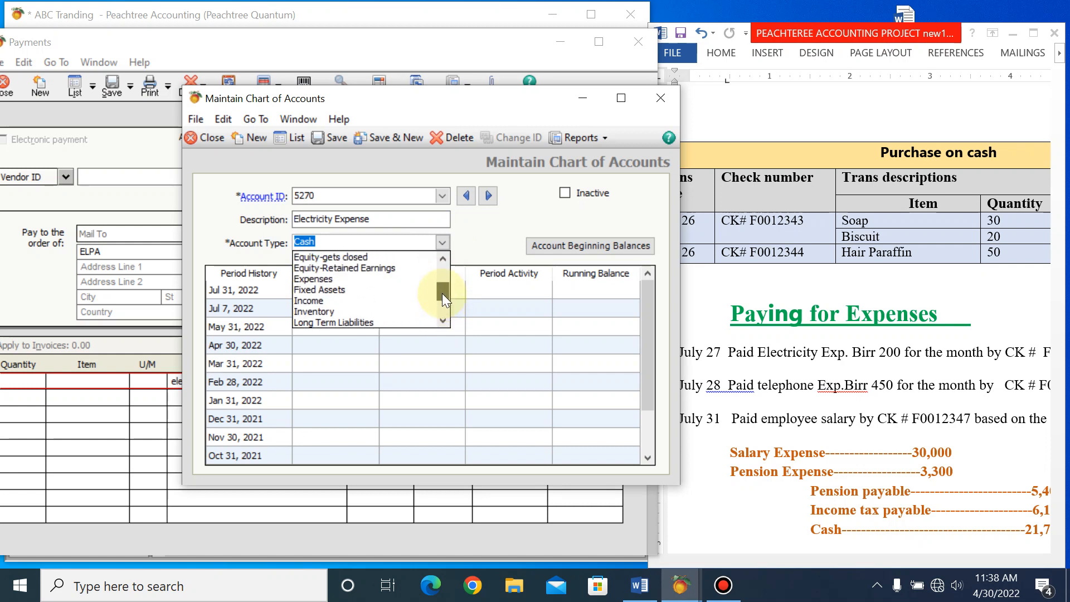
left_click(374, 278)
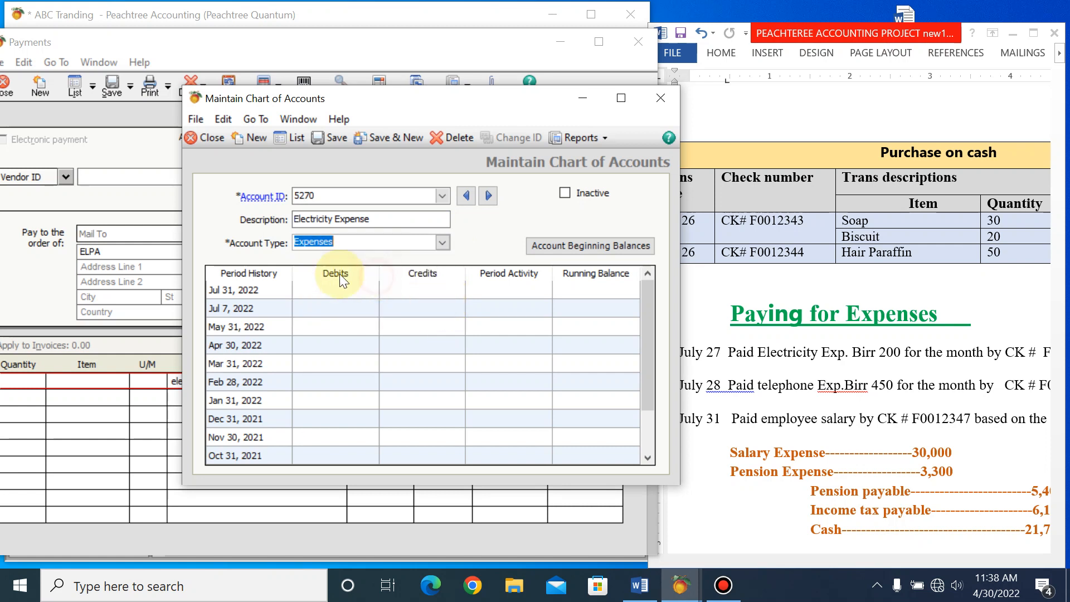
left_click(324, 138)
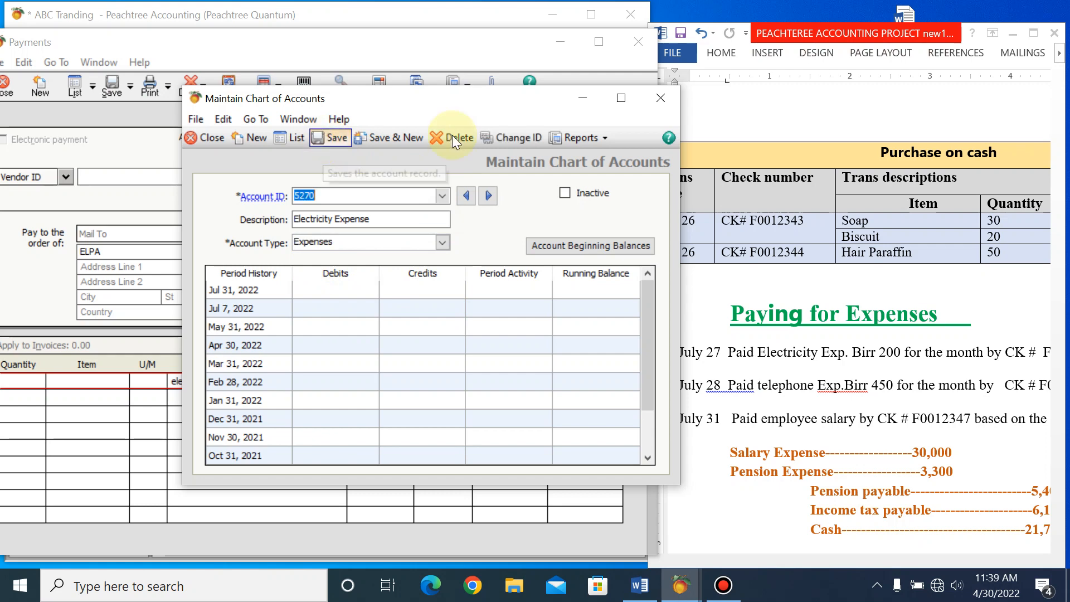
Close the account record and assign GL account 5270, Electricity Expense, to the electricity expense line
left_click(656, 100)
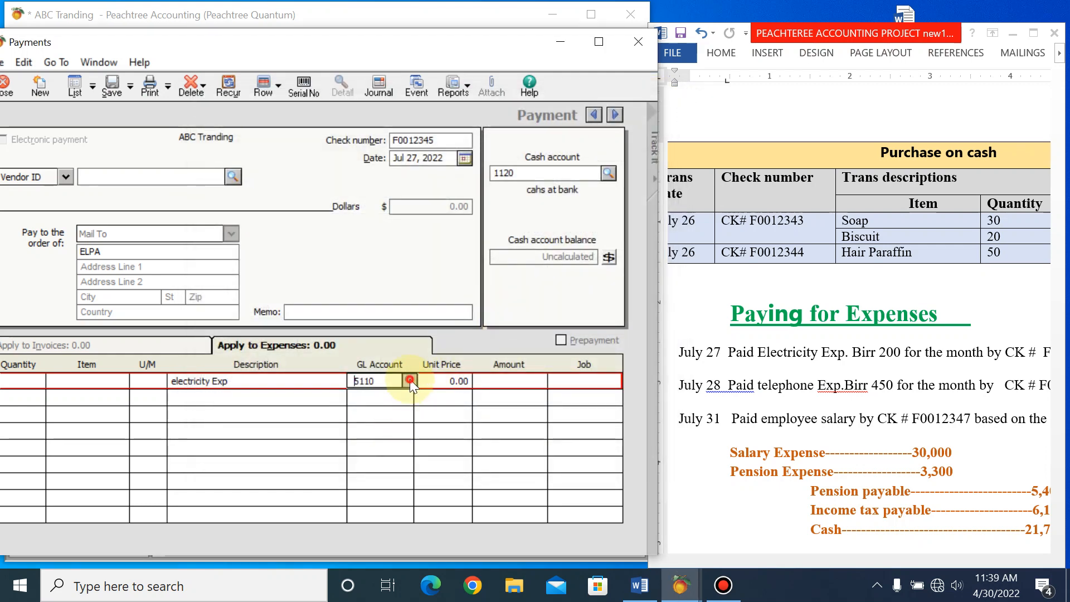
left_click(410, 381)
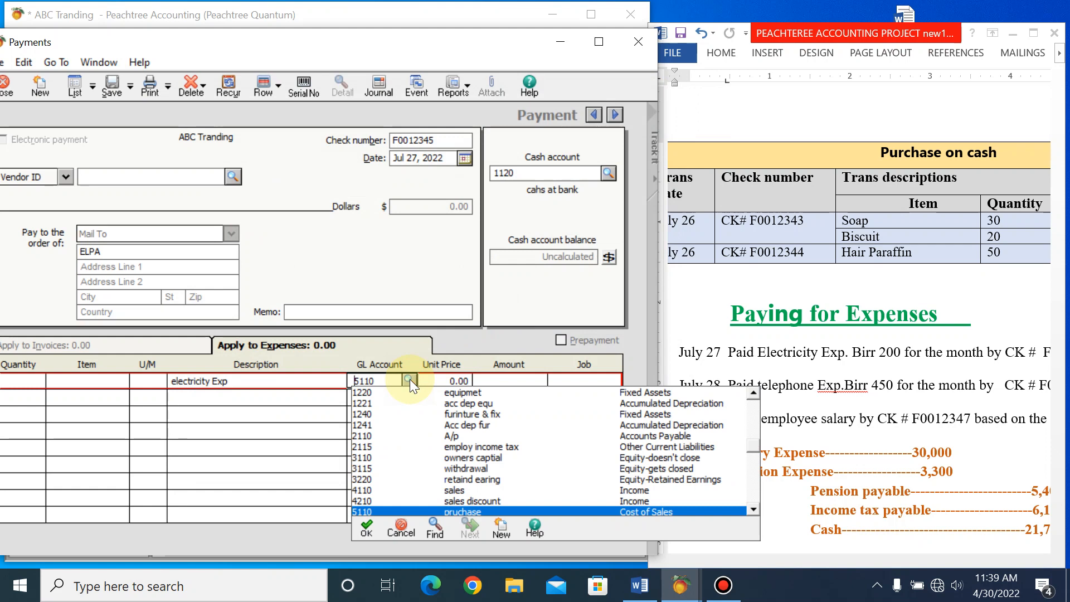
type("52")
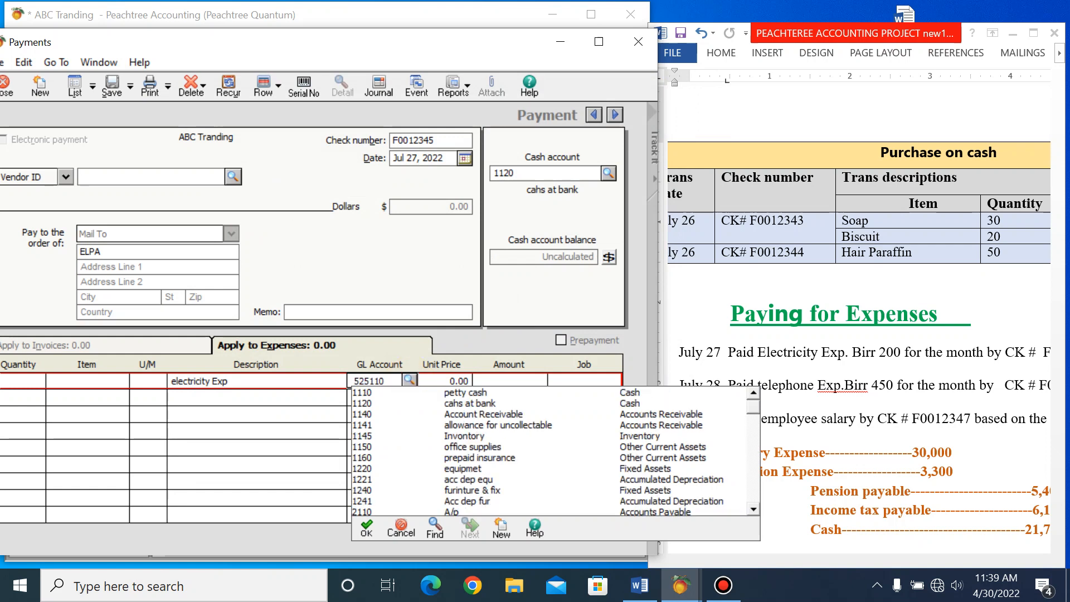
key("Delete")
key("Delete")
key("Delete")
key("Delete")
type("70")
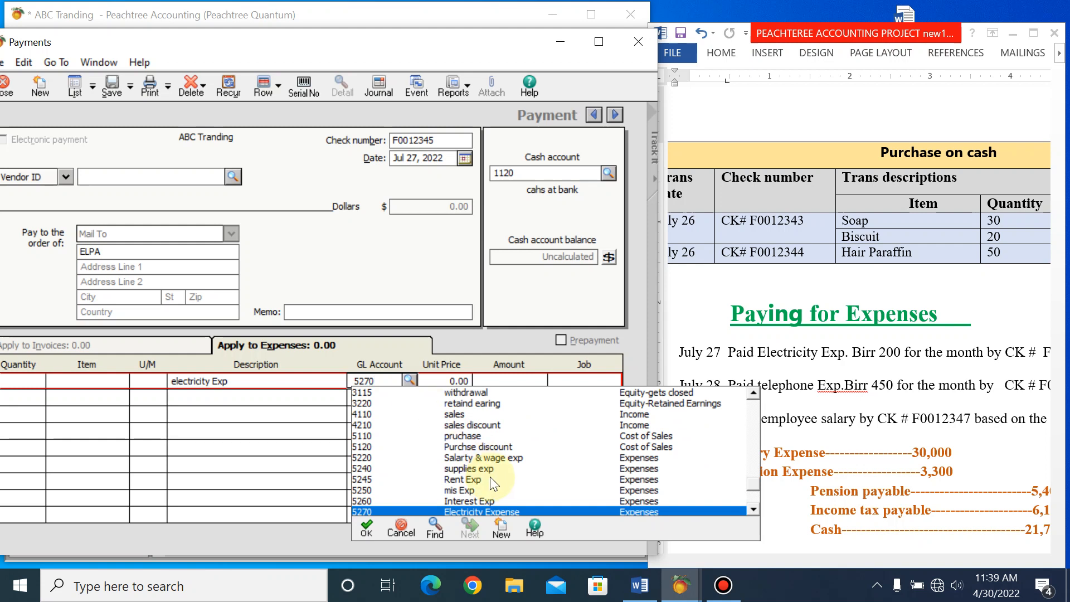
double_click(464, 510)
Set the electricity expense line's amount to 200
left_click(534, 382)
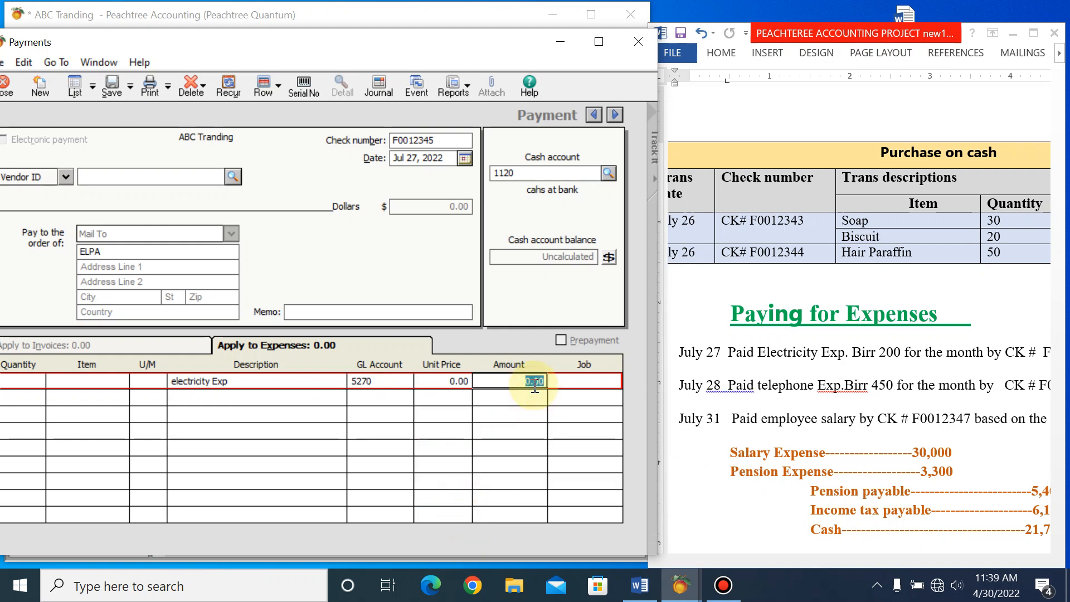
type("20")
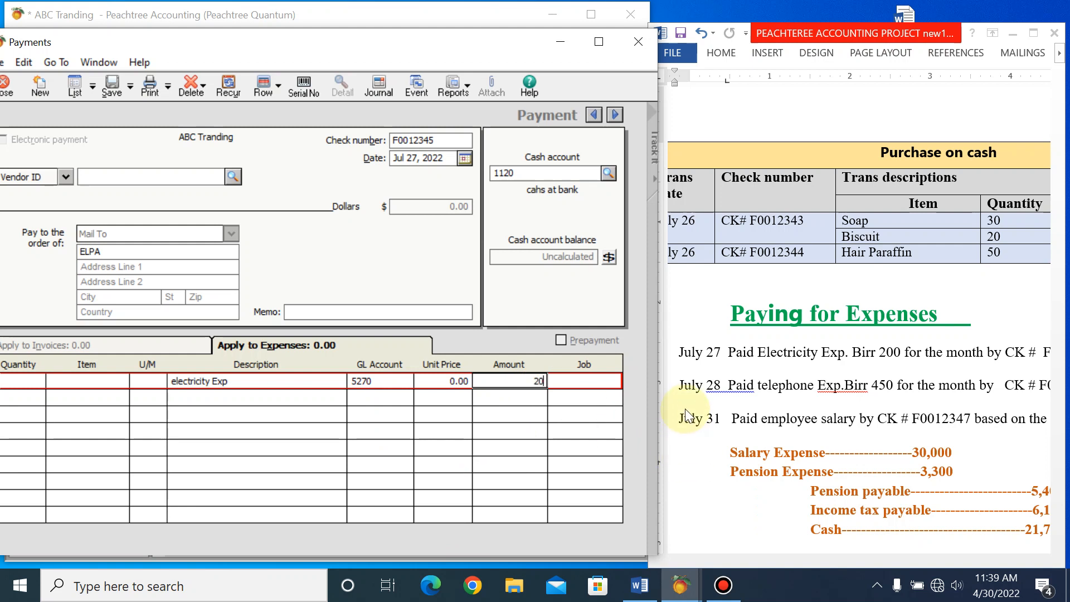
type("0")
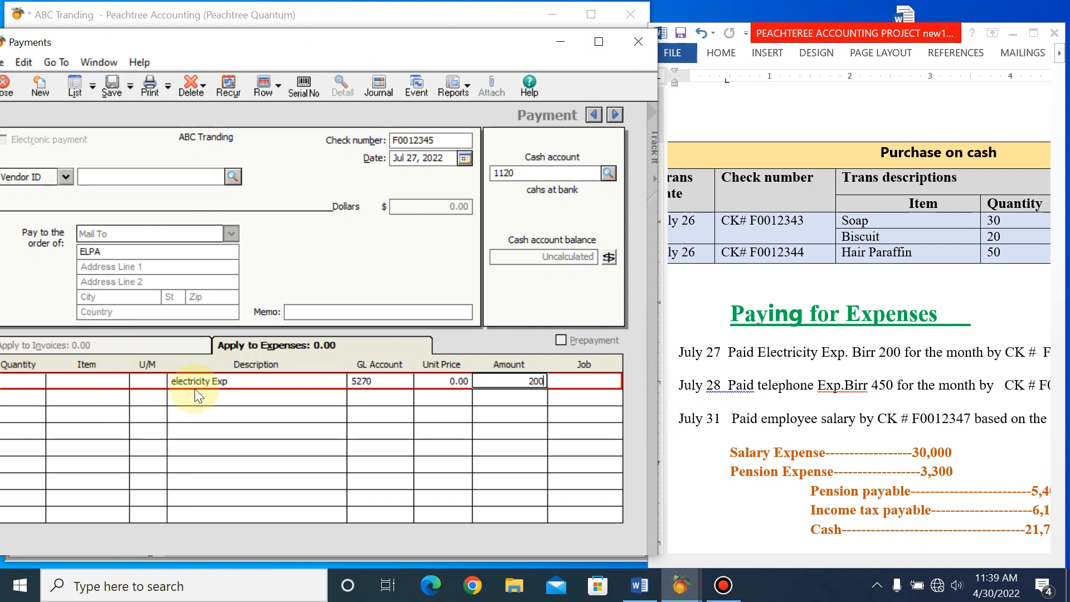
Review the electricity payment's cash disbursements journal entry, accept it, and save the payment
left_click(380, 88)
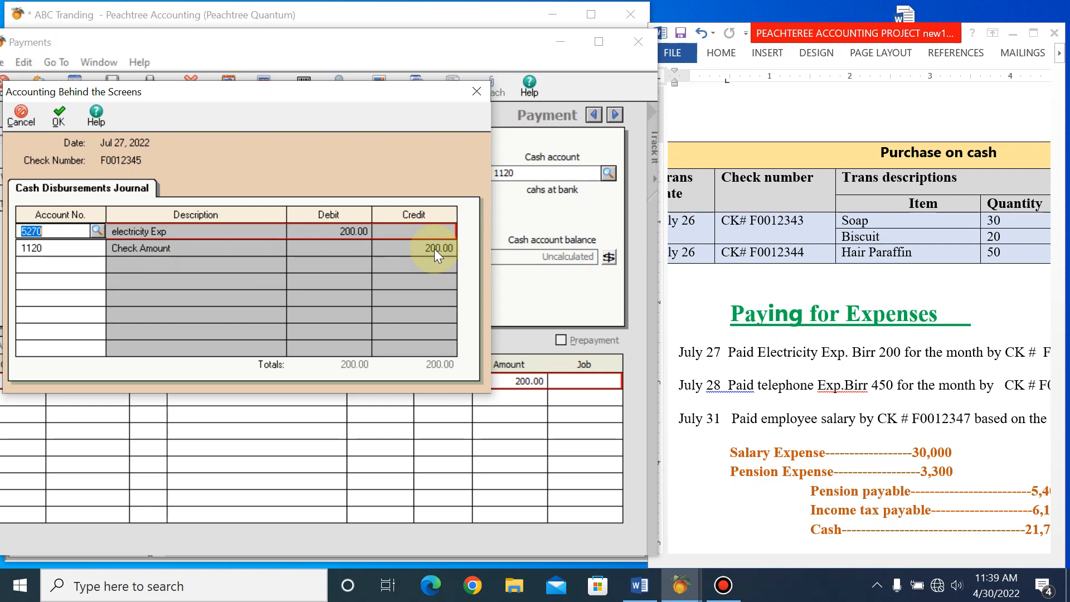
left_click(60, 116)
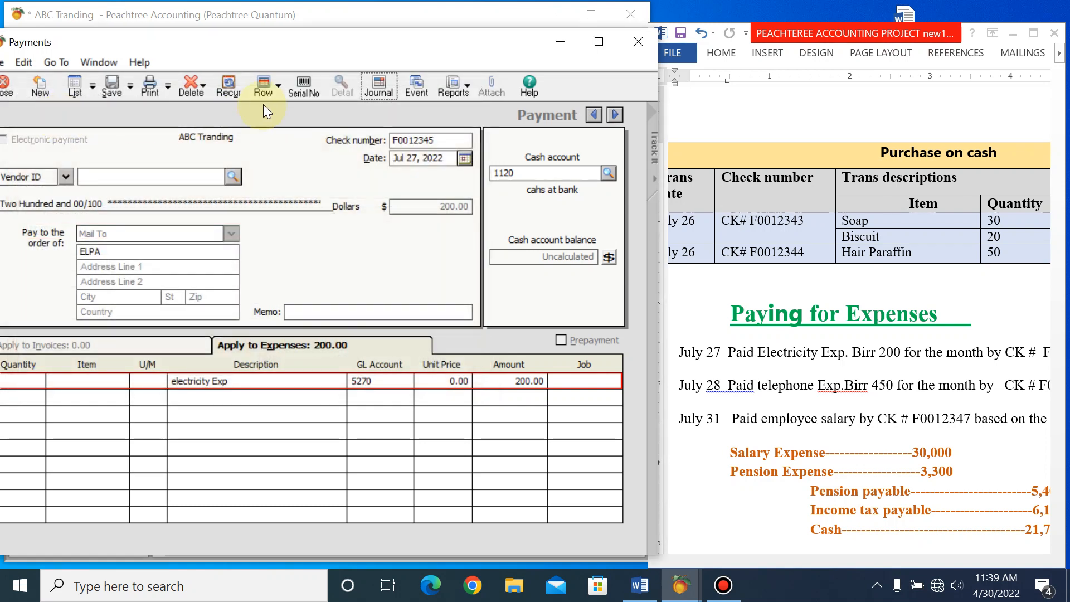
left_click(112, 92)
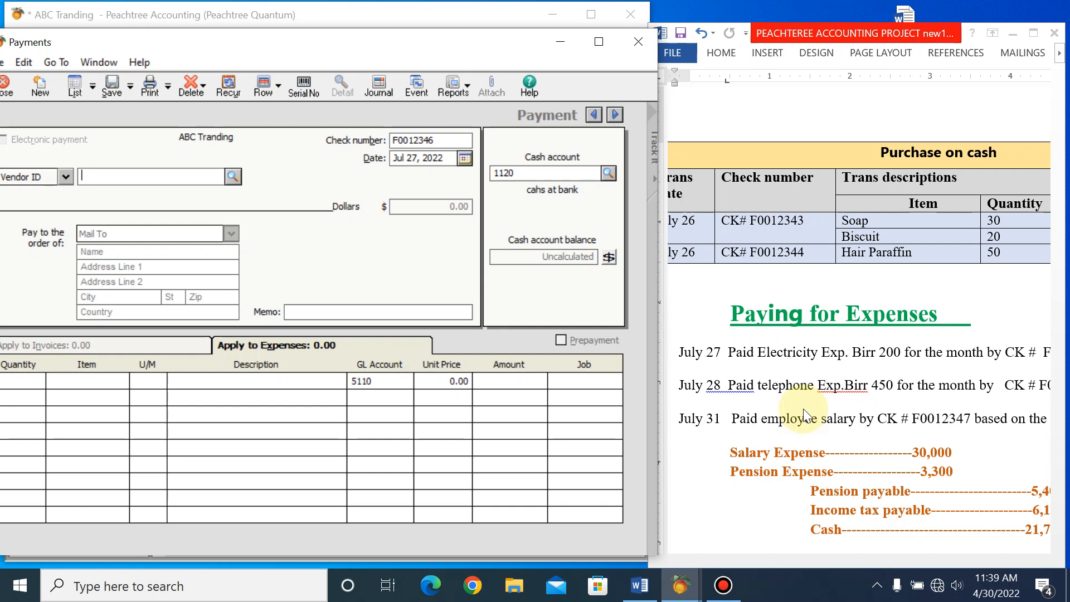
Date the new payment Jul 28, 2022
left_click(465, 158)
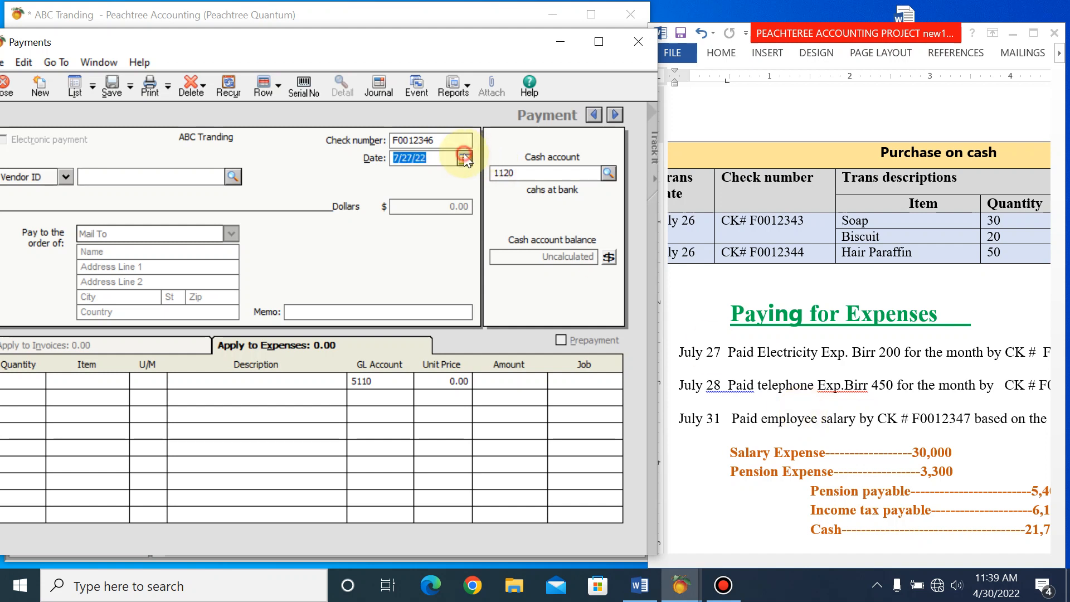
left_click(495, 294)
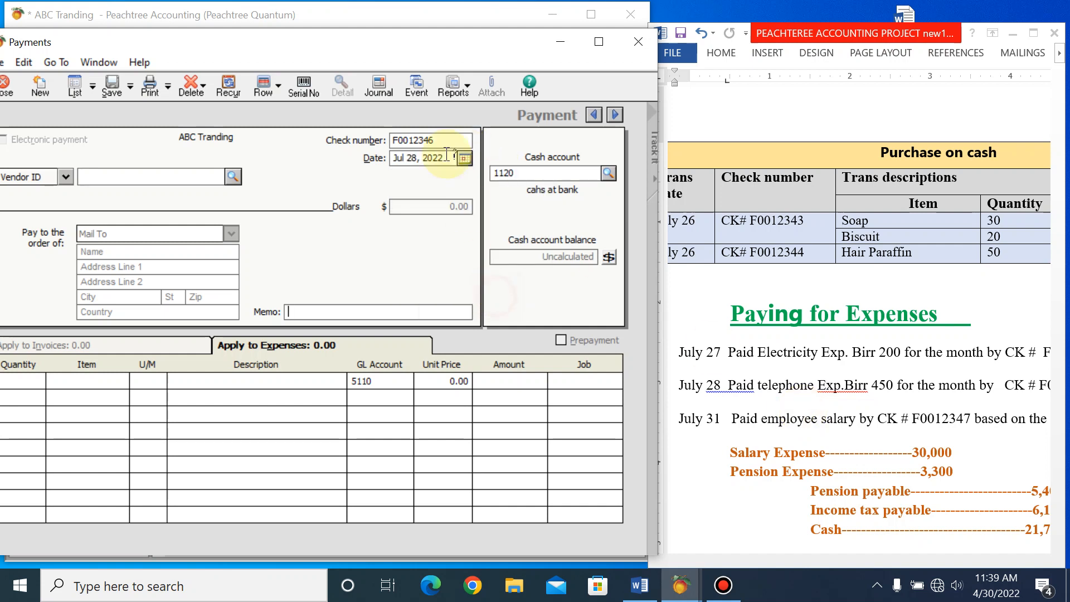
Check the telephone payment's check number in the Word project document against the one on the payment form
left_click(996, 454)
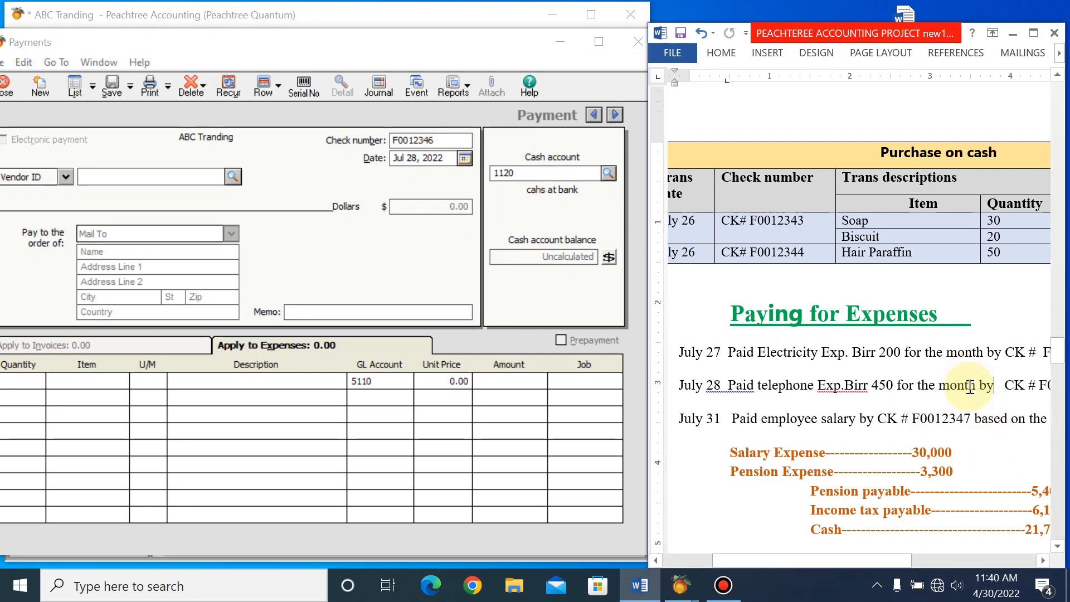
key("Right")
key("Right")
key("Right")
key("Right")
key("Right")
key("Right")
key("Right")
key("Right")
key("Right")
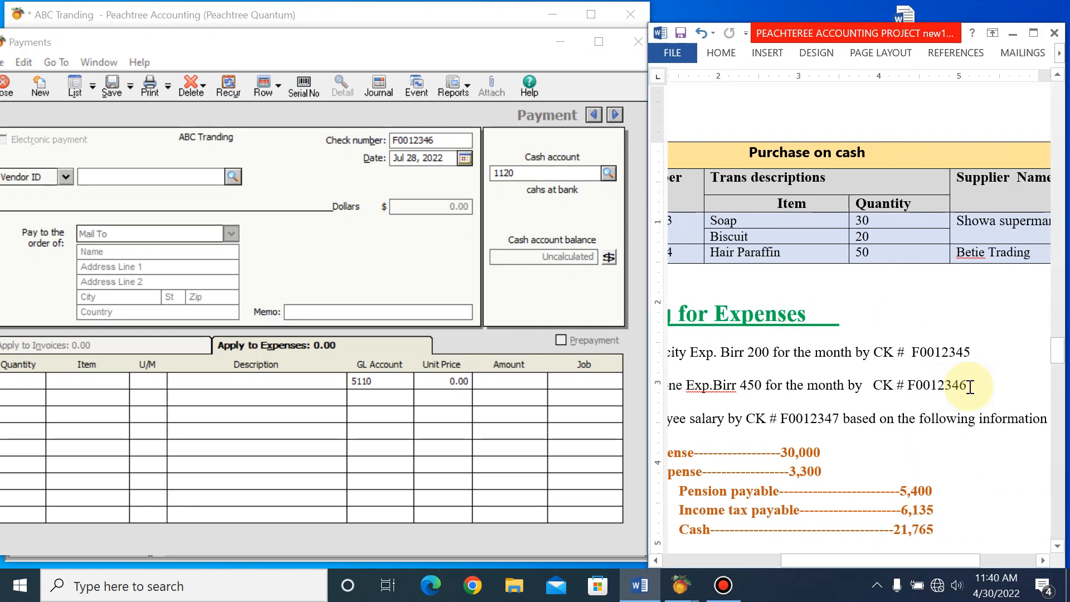
left_click(477, 151)
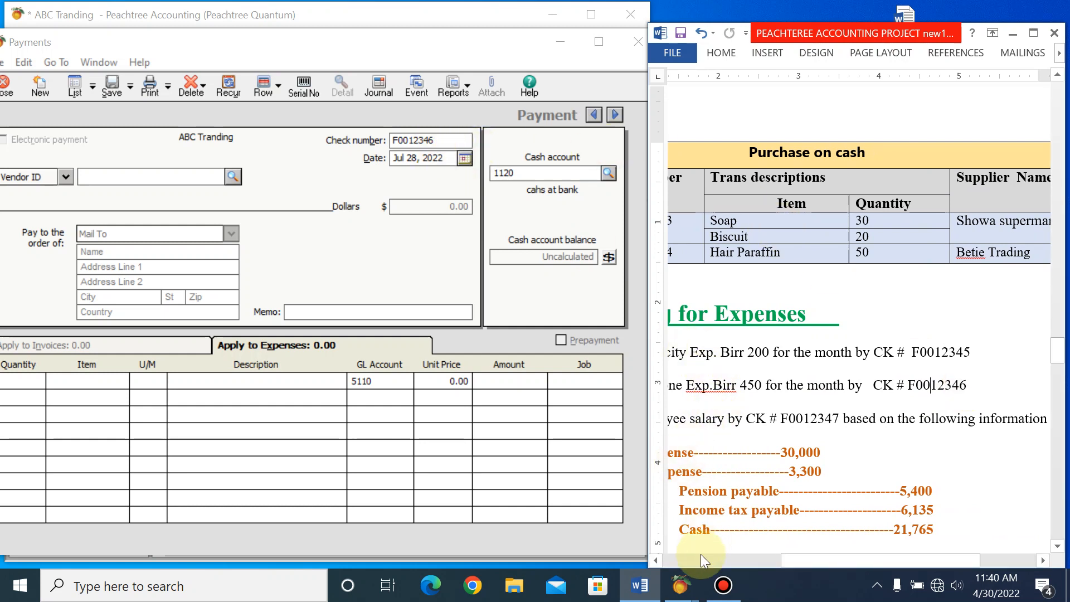
left_click(656, 561)
left_click(657, 560)
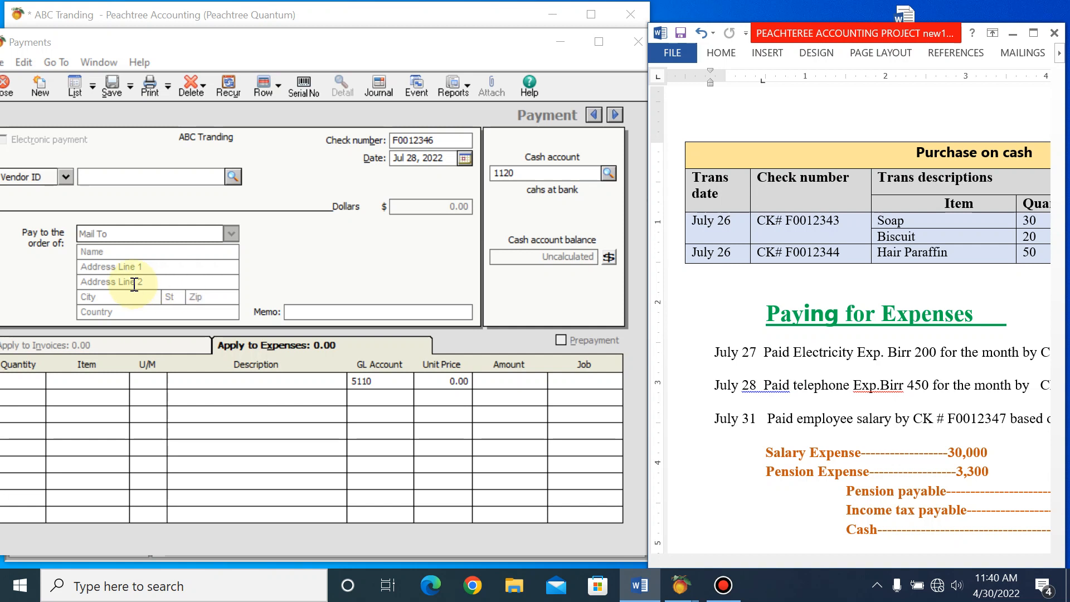
Make the payment out to Ethio telecom and describe its first expense line as "Telephone Exp"
left_click(94, 249)
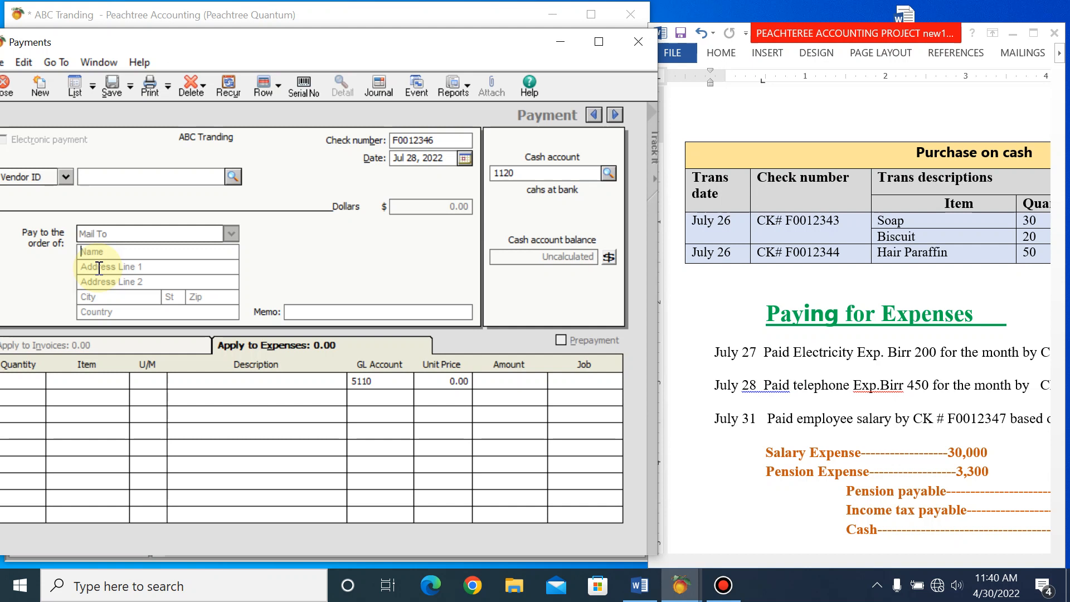
type("Ethio telecom")
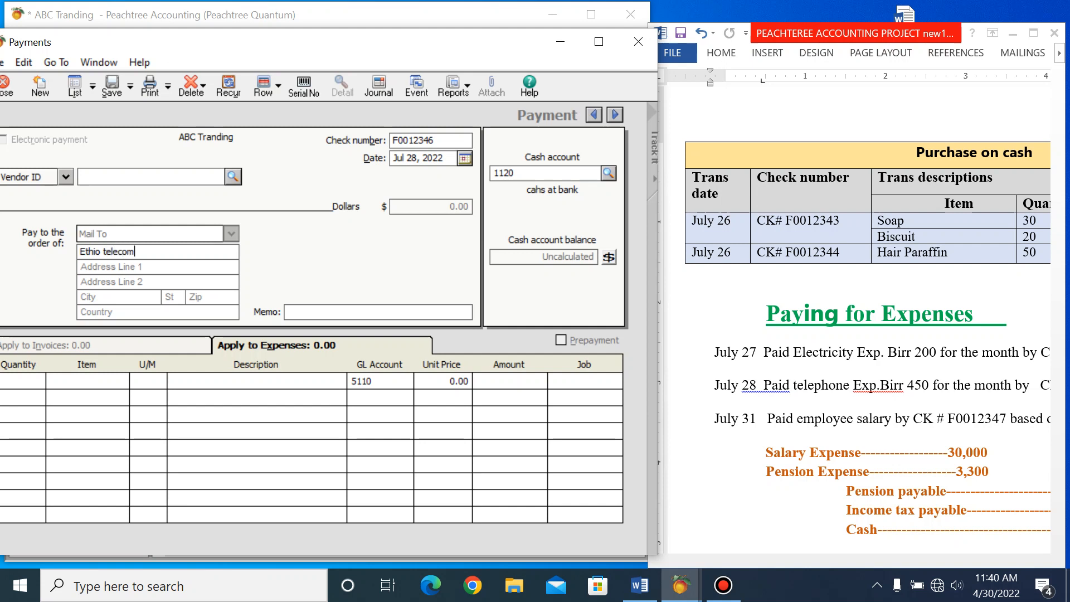
left_click(293, 383)
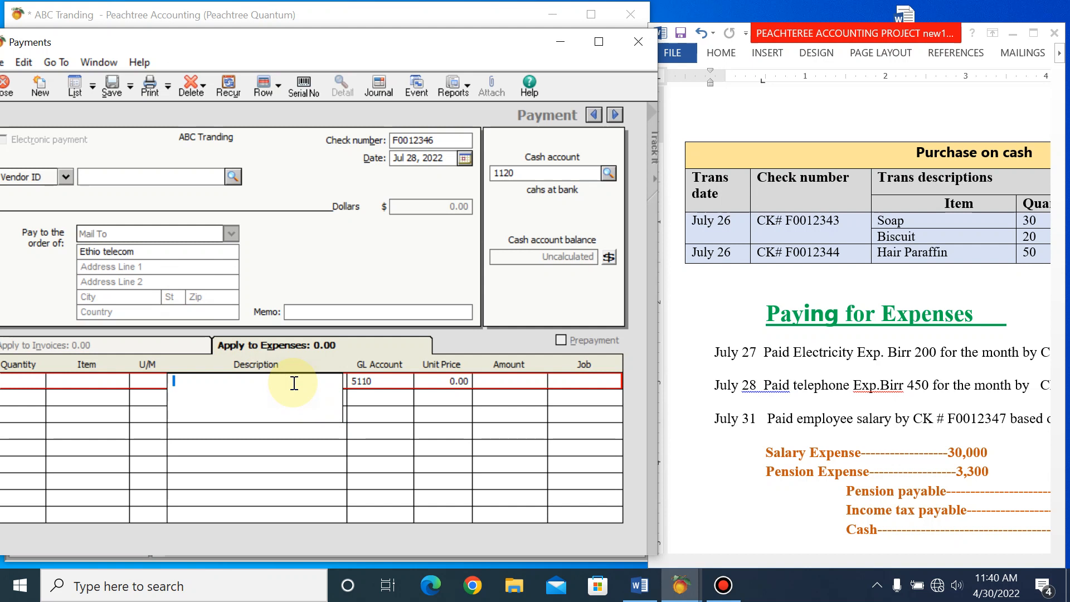
type("Telephone Exo")
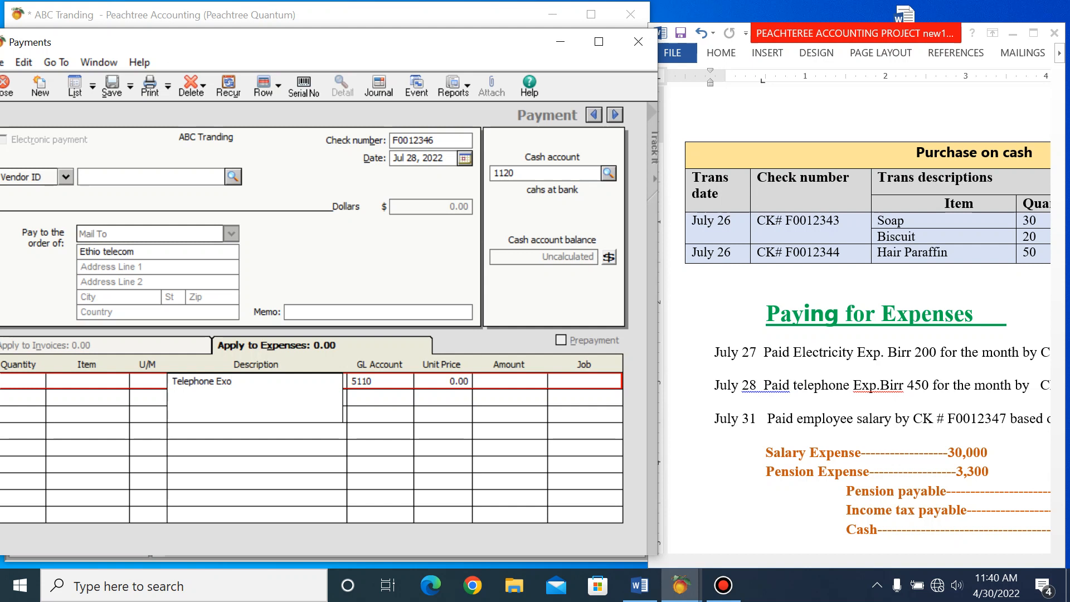
key("BackSpace")
type("p")
Assign GL account 5280, Tele exp, to the telephone expense line
left_click(393, 383)
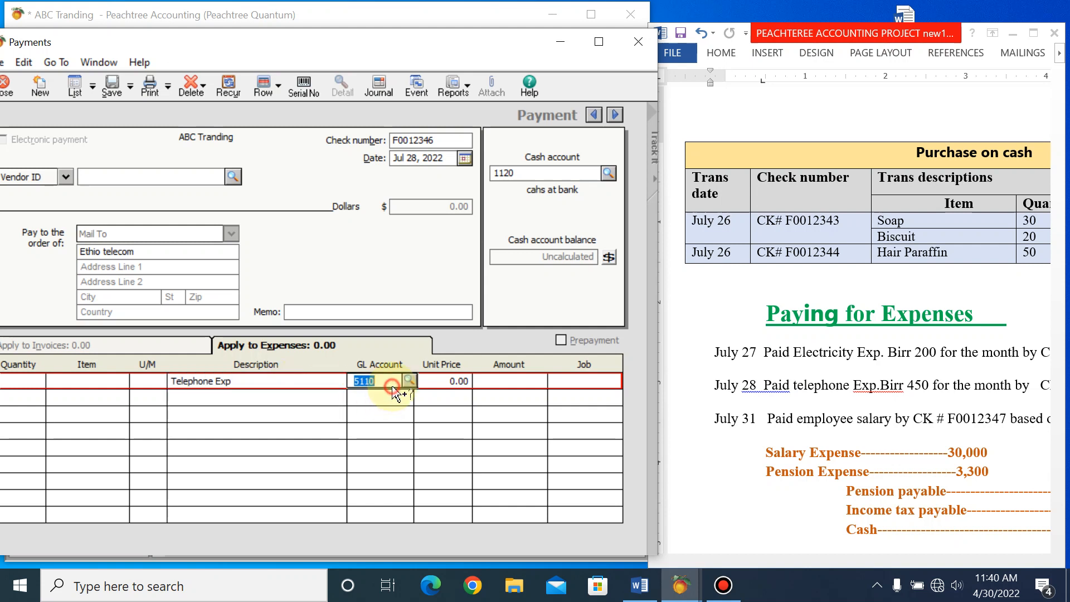
left_click(409, 381)
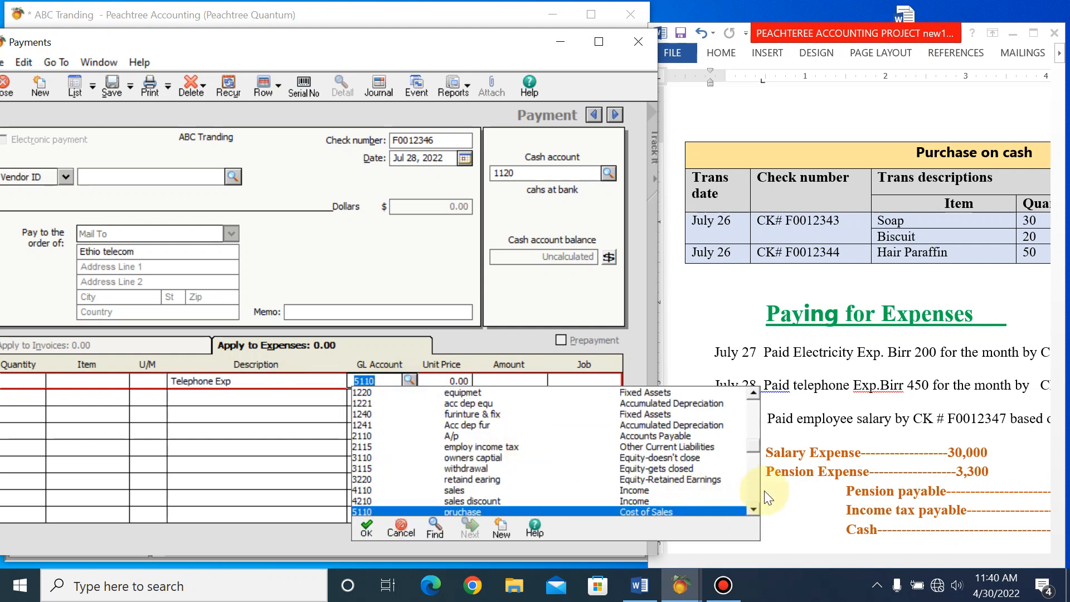
left_click(753, 508)
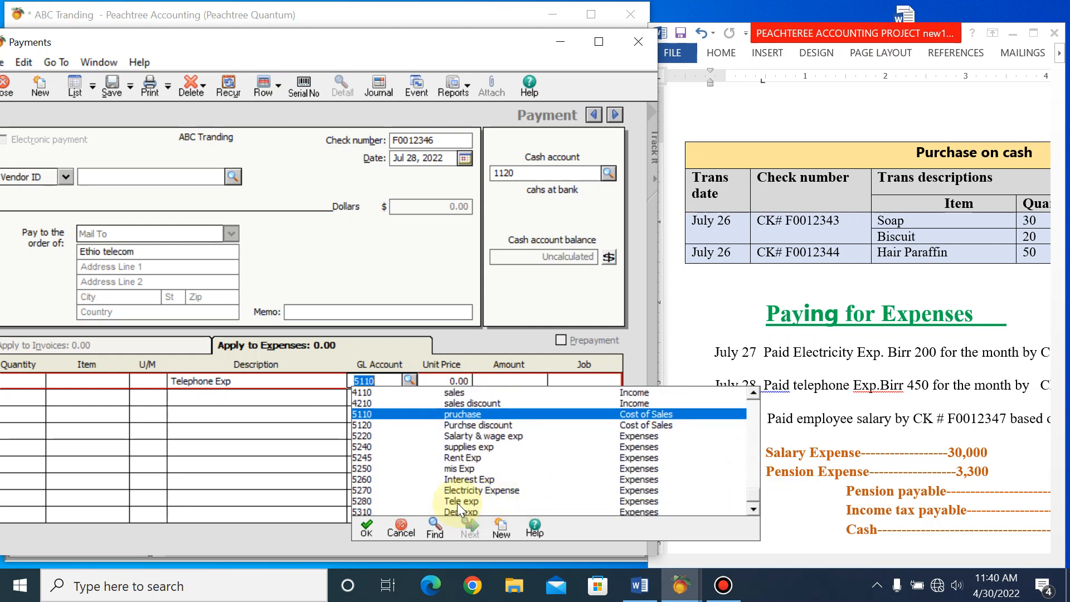
double_click(472, 503)
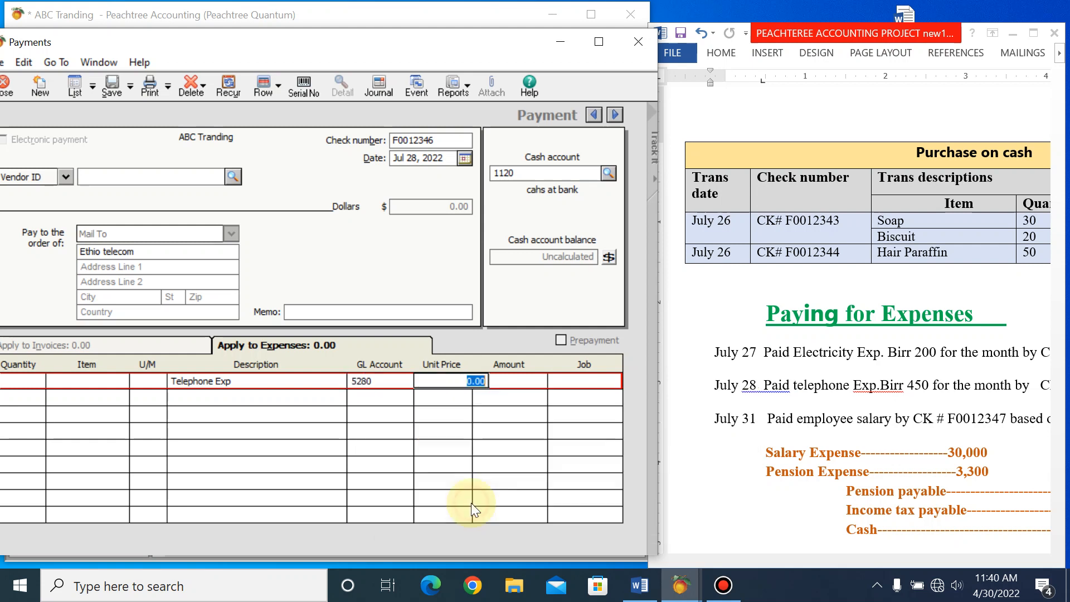
Set the telephone expense line's amount to 450 and save the payment
left_click(519, 383)
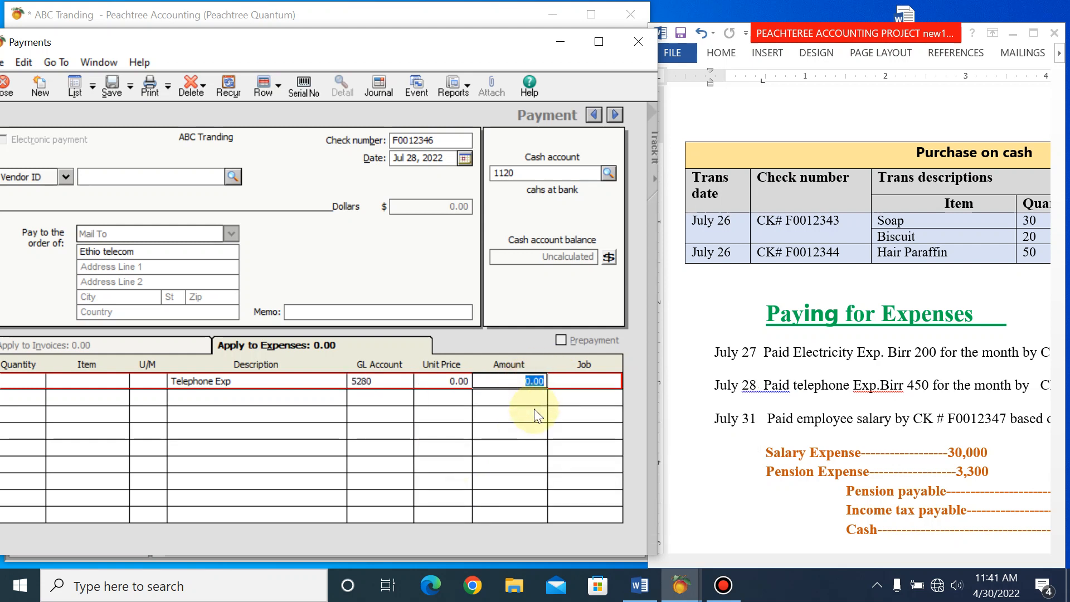
type("450")
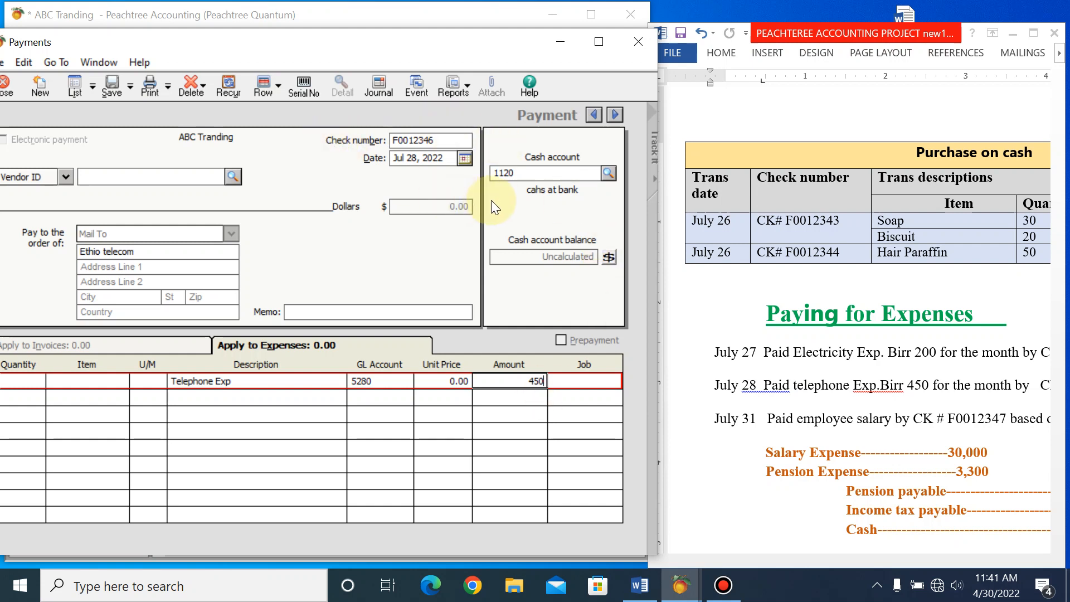
left_click(116, 86)
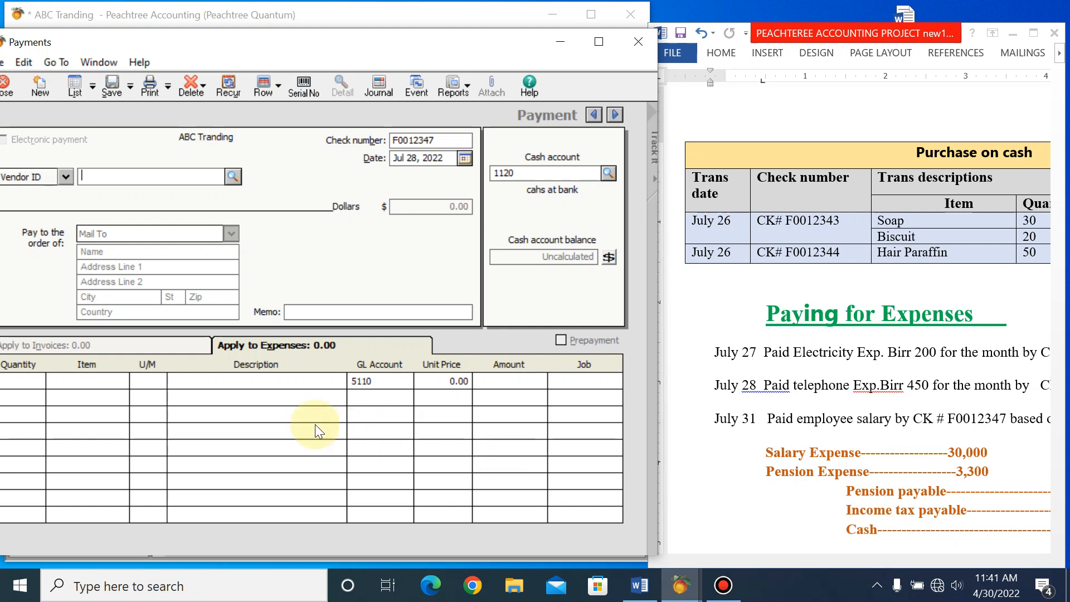
Describe the first expense line of the new payment as "salary exp"
left_click(254, 384)
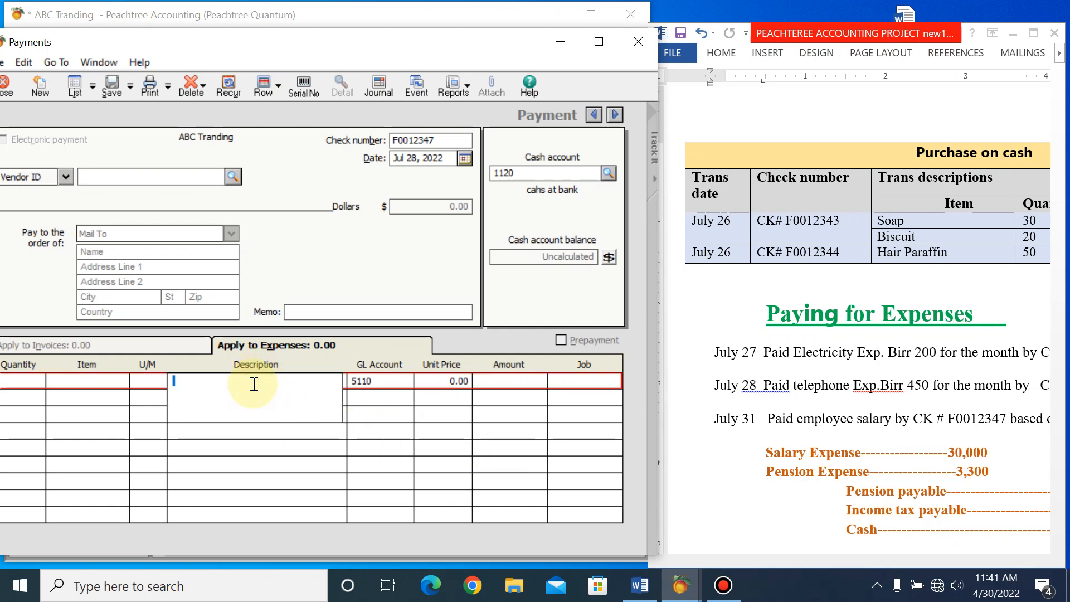
type("salary ")
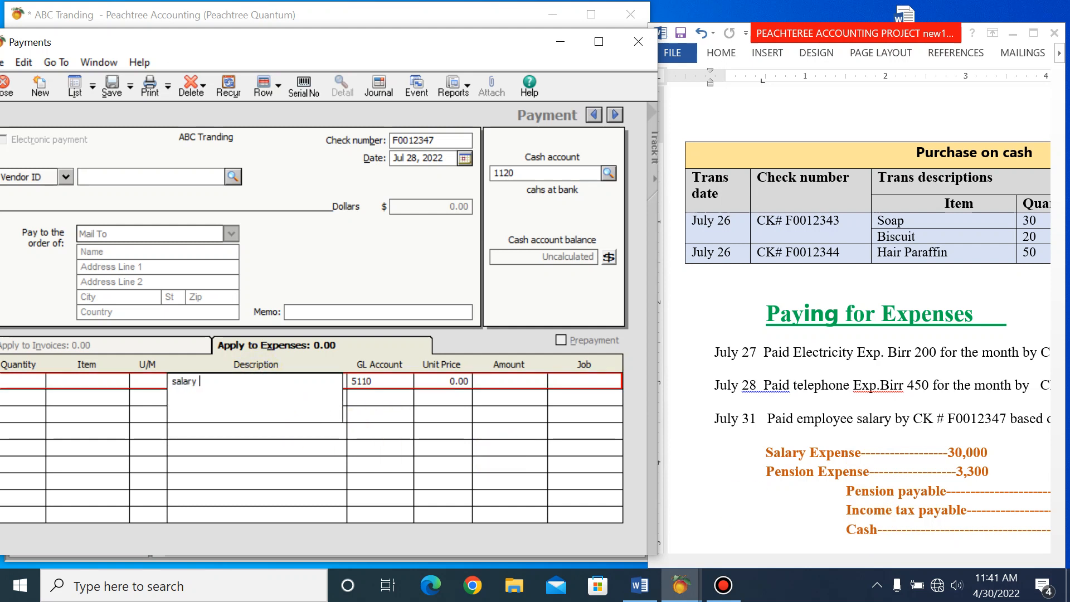
type("exp")
key("Tab")
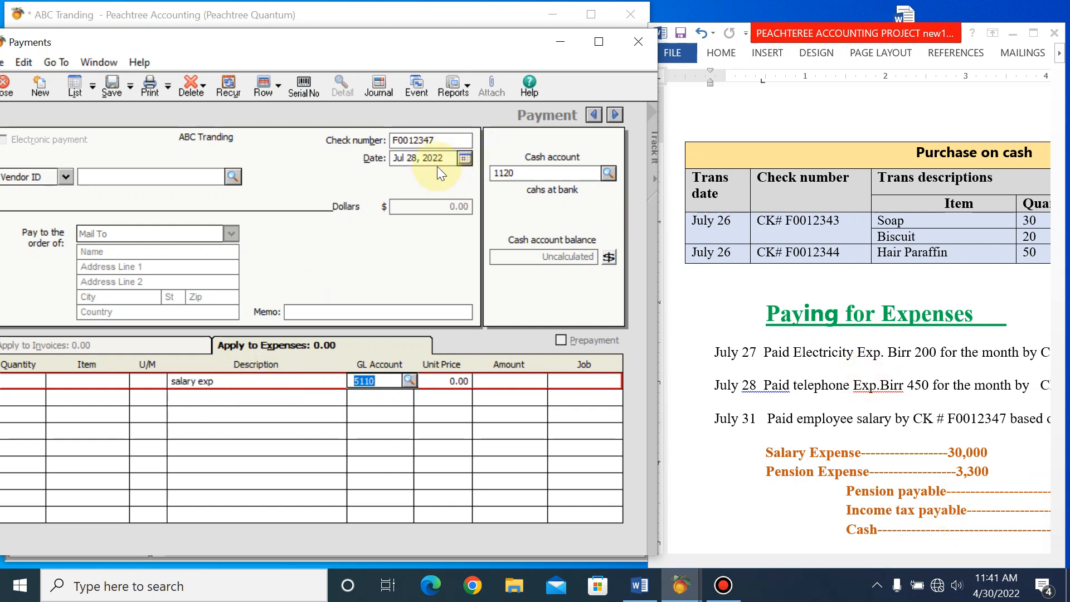
Date the salary payment Jul 31, 2022 and make it out to Employee
left_click(465, 159)
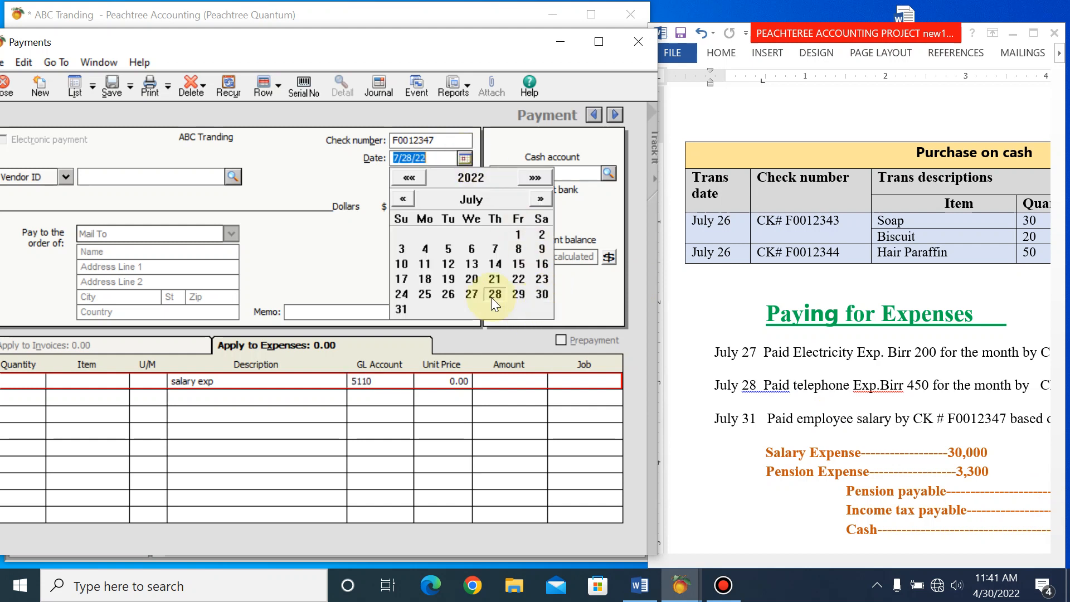
left_click(402, 310)
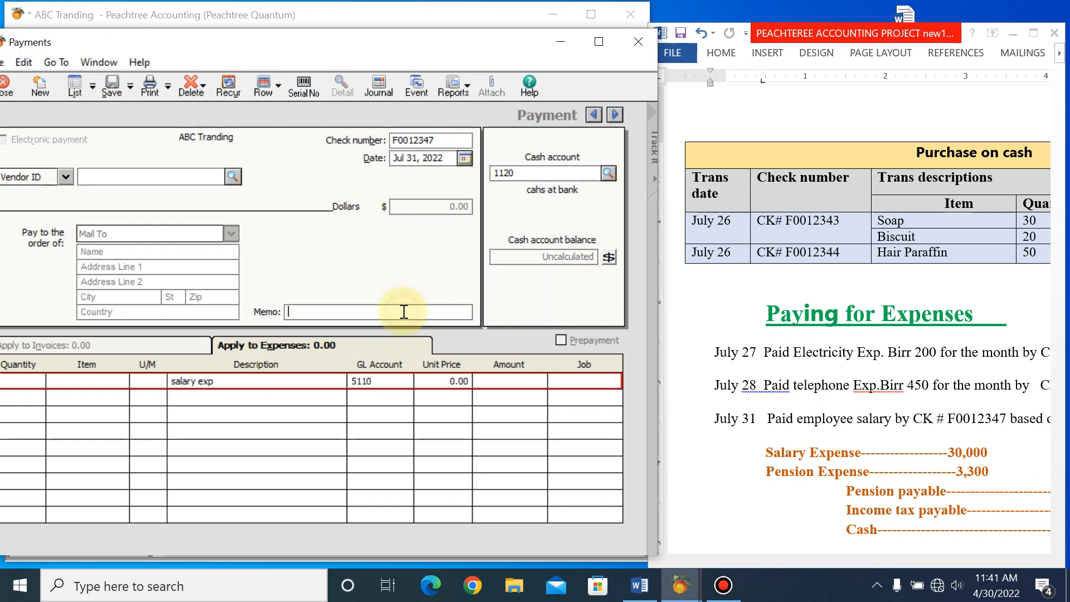
left_click(90, 256)
type("Emp")
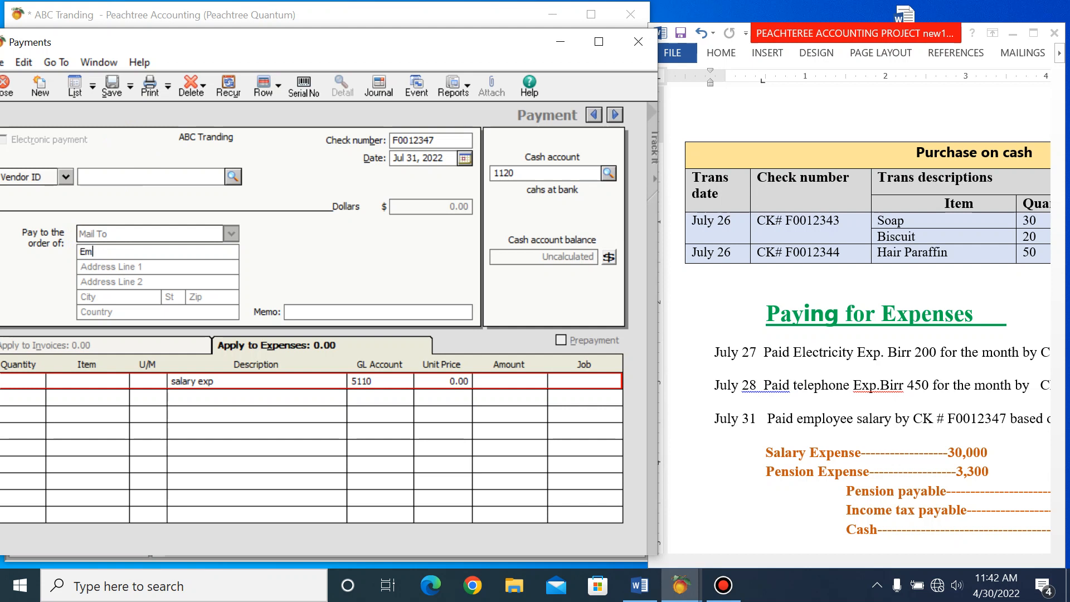
type("loyee")
Assign GL account 5220, Salarty & wage exp, to the salary expense line
left_click(384, 385)
left_click(407, 382)
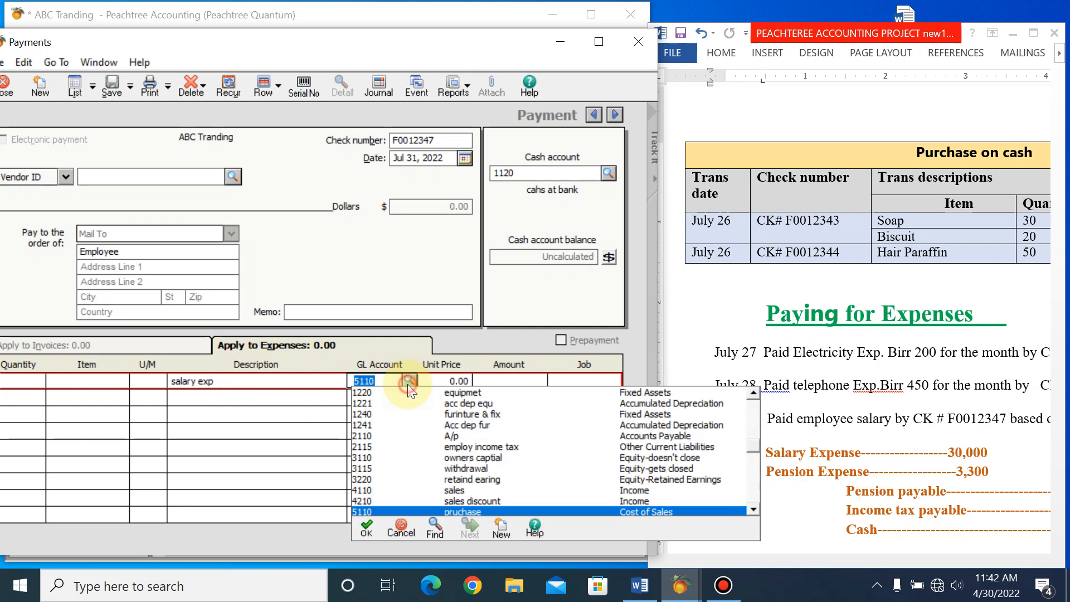
left_click(753, 509)
left_click(753, 509)
left_click(753, 509)
left_click(753, 509)
left_click(753, 509)
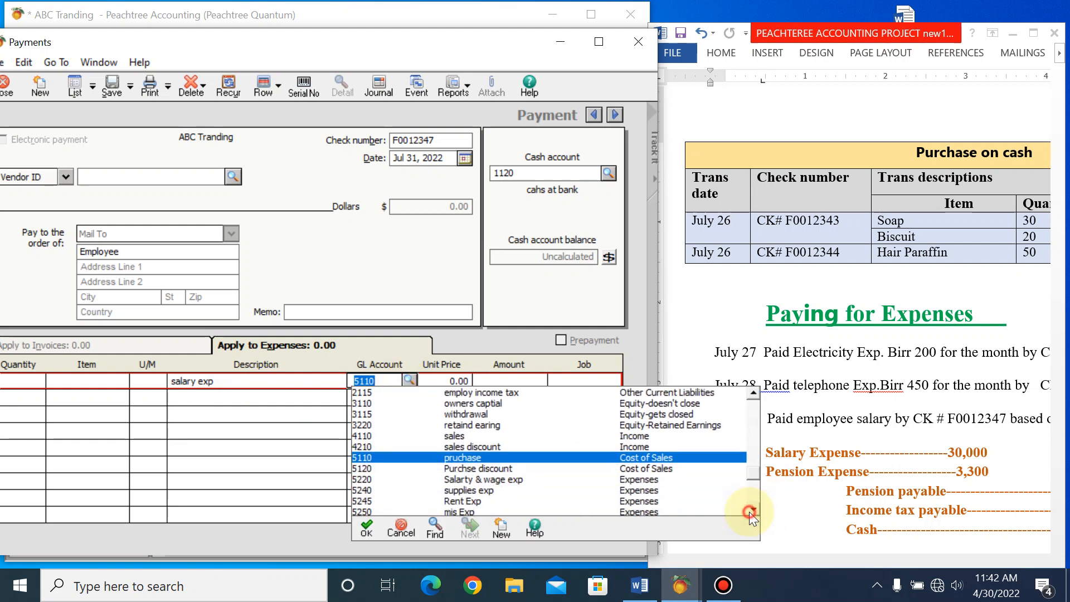
double_click(456, 480)
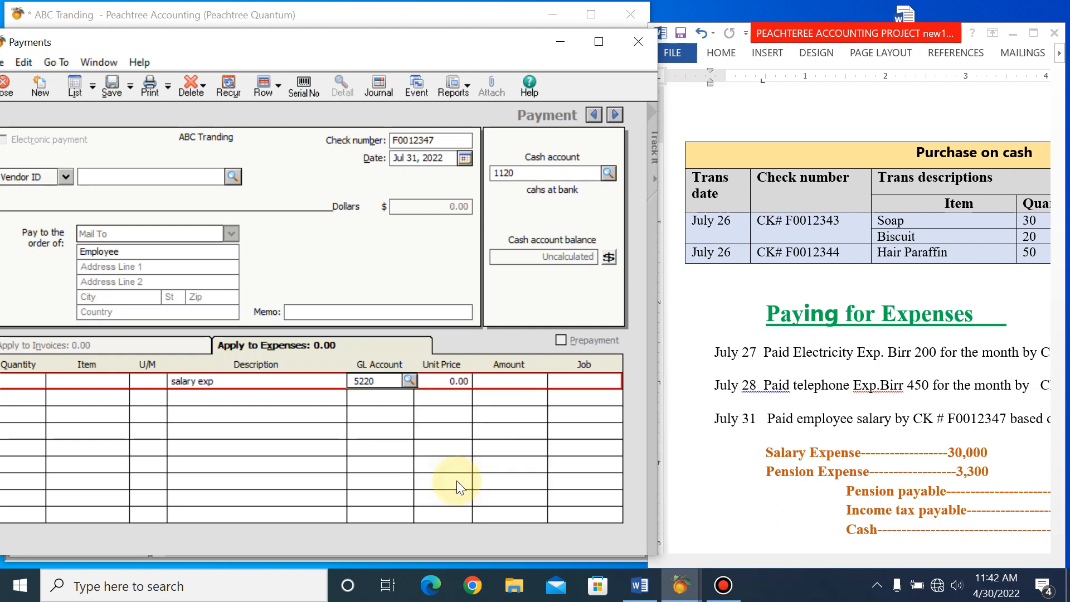
Set the salary expense line's amount to 30000
left_click(504, 384)
type("30000")
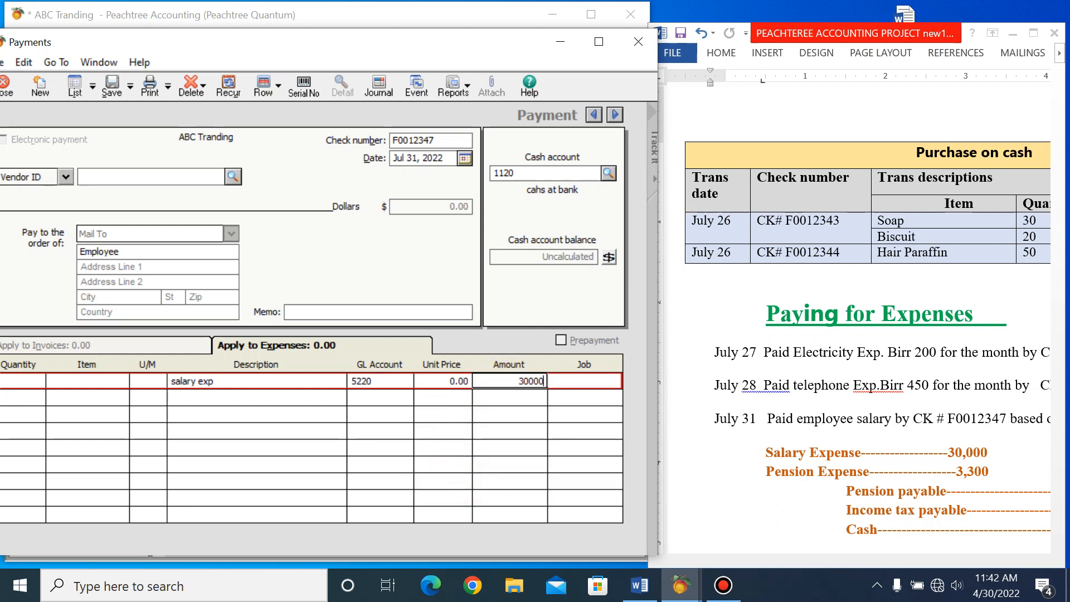
key("Tab")
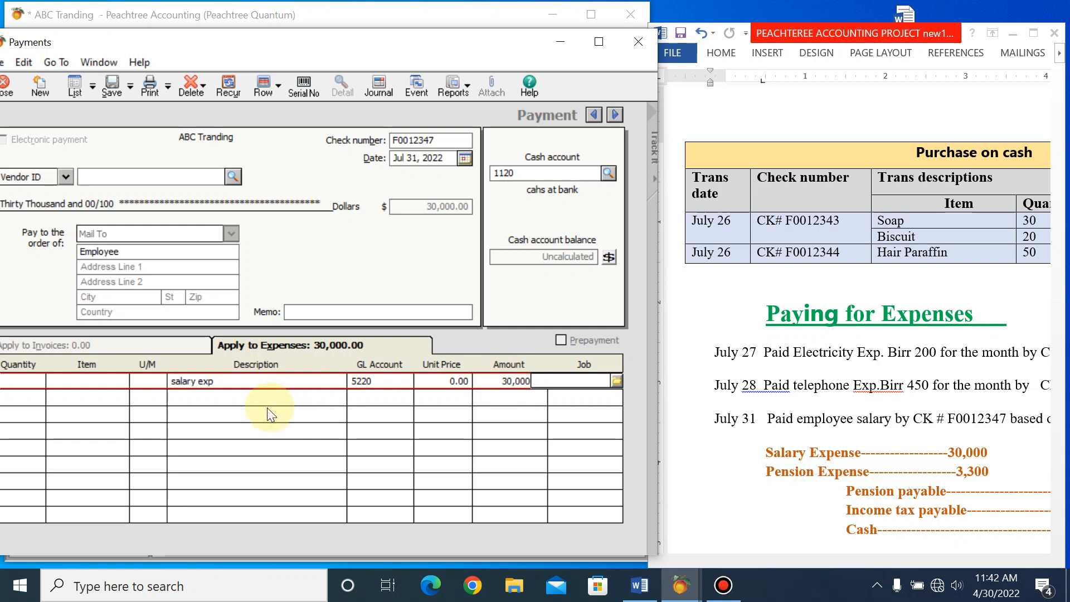
Add a second expense line to the payment with the description "pension Exp"
left_click(255, 396)
type("pe")
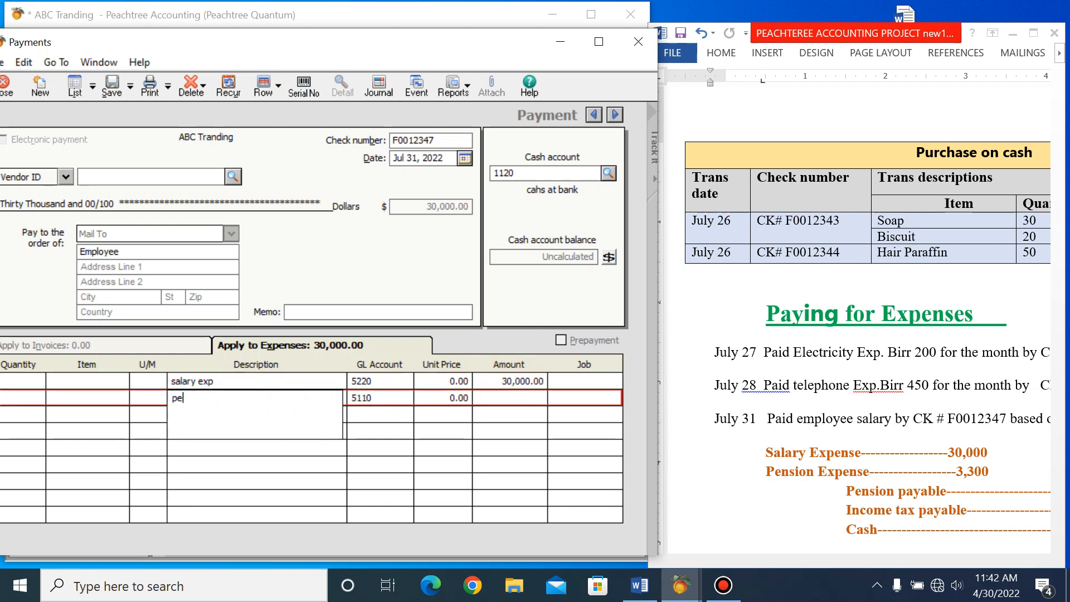
type("nsion Exp")
key("Tab")
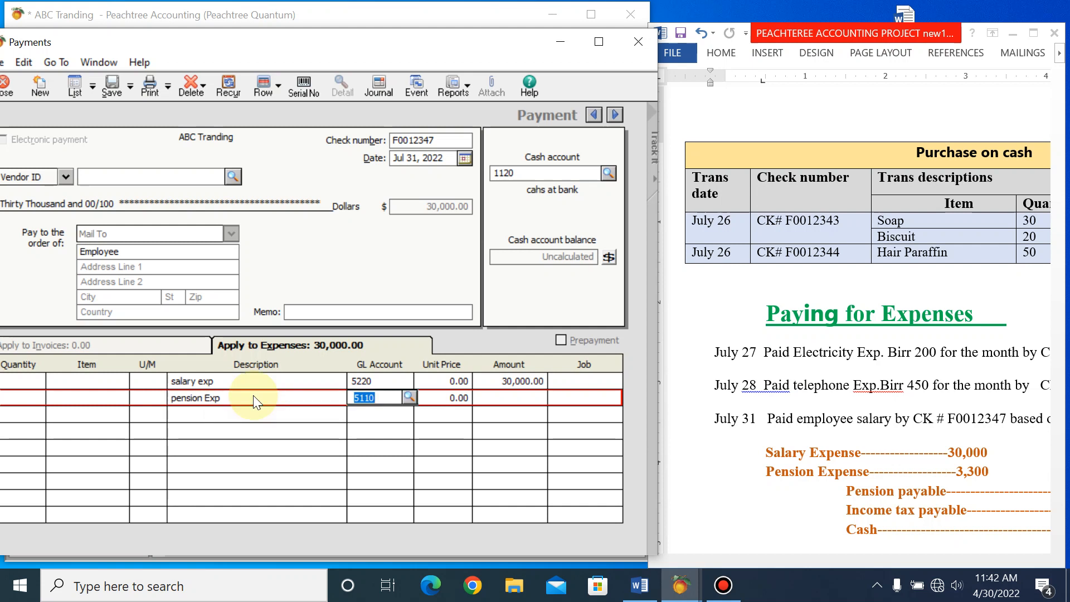
Start a new GL account from the pension expense line's account lookup and give it the account ID 5230
left_click(410, 397)
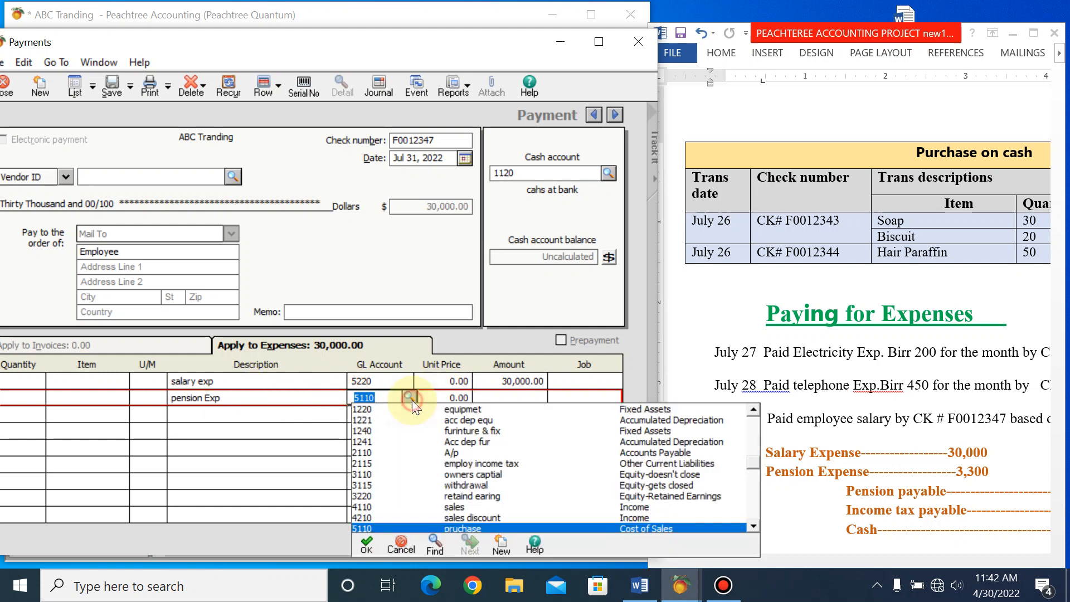
left_click_drag(756, 464, 761, 516)
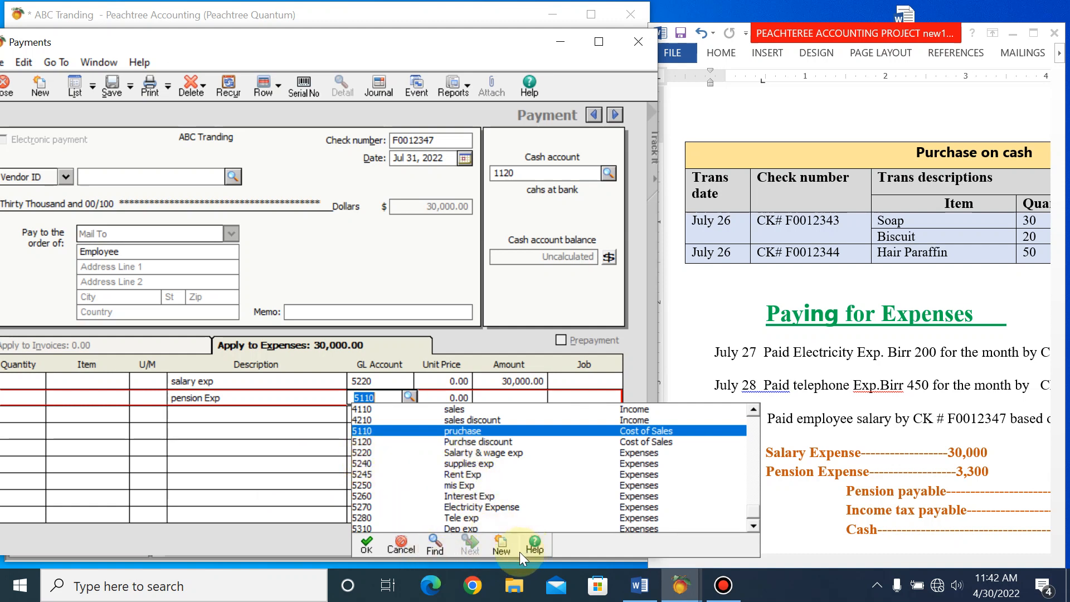
left_click(500, 545)
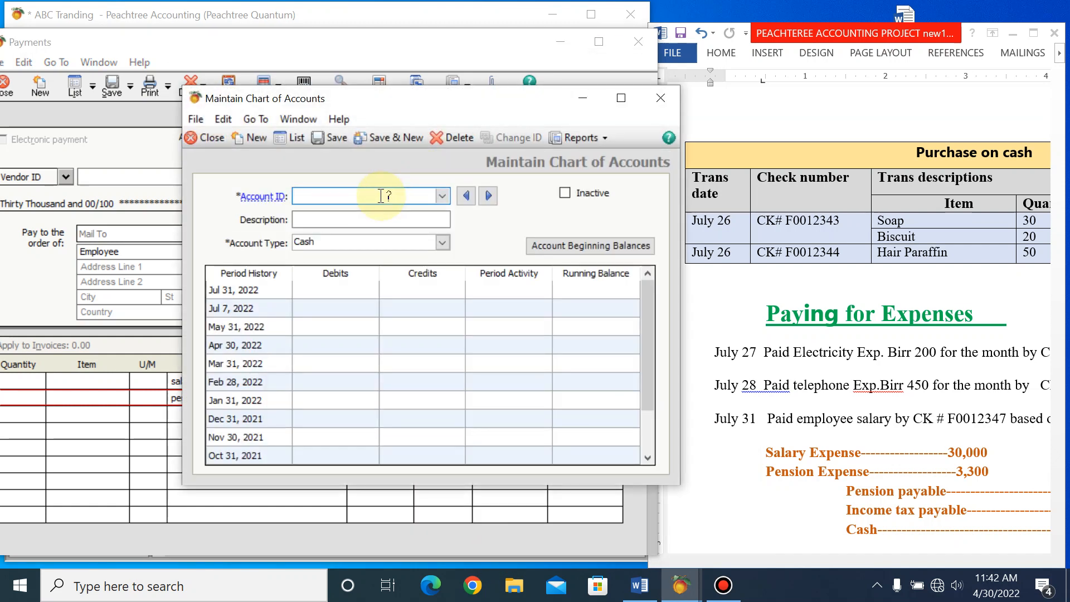
type("5")
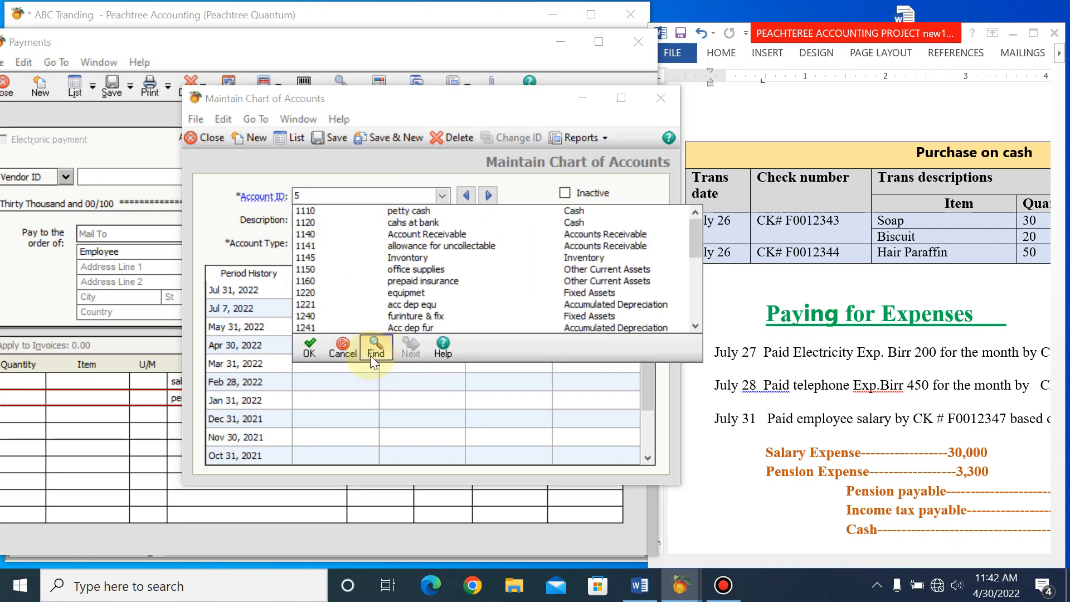
left_click(340, 352)
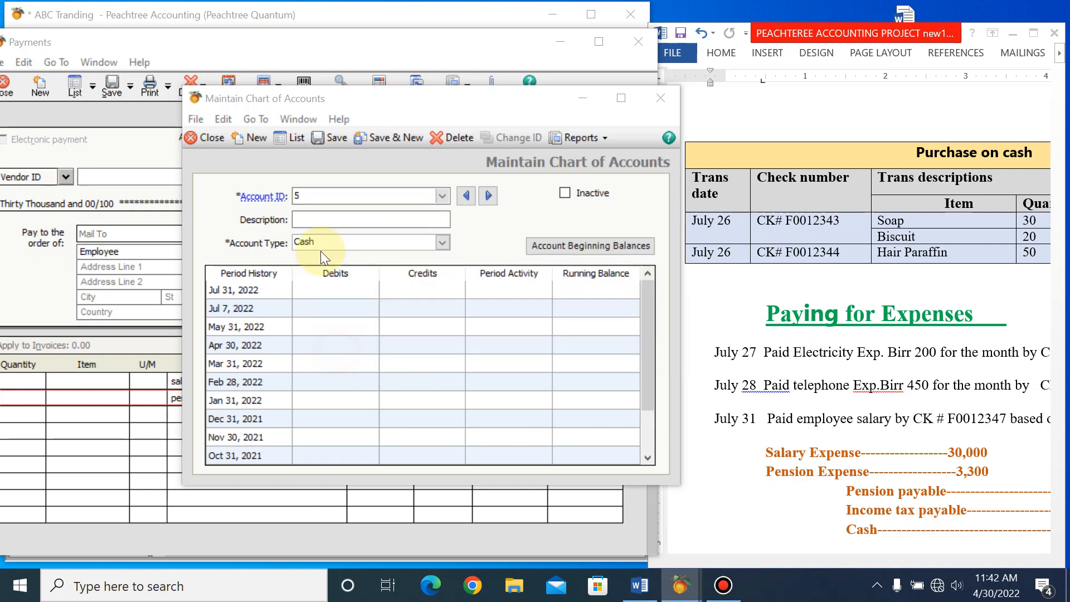
left_click(307, 197)
type("7")
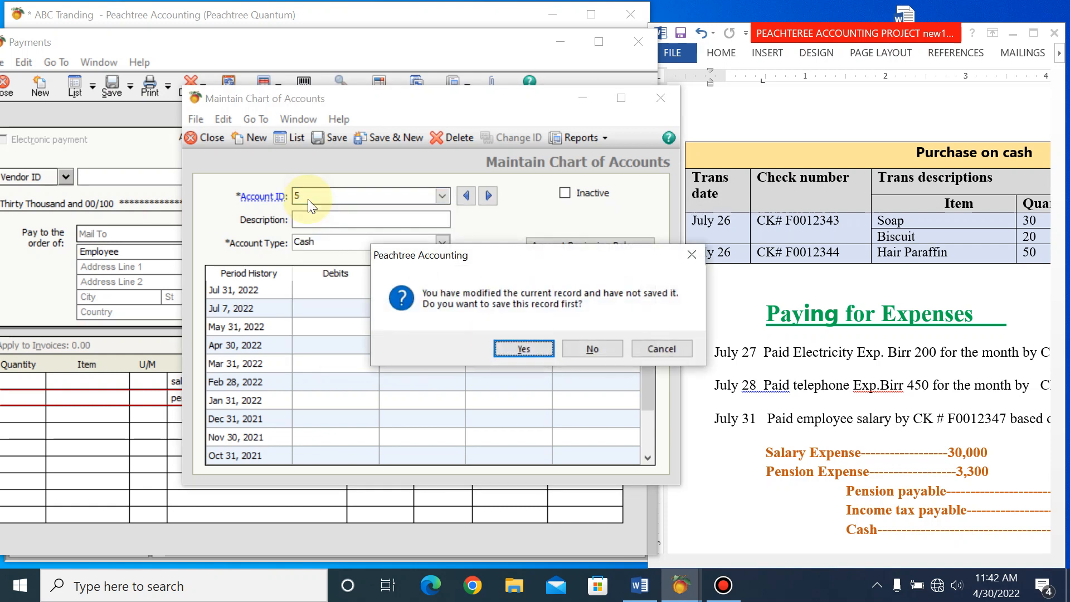
left_click(578, 349)
type("2")
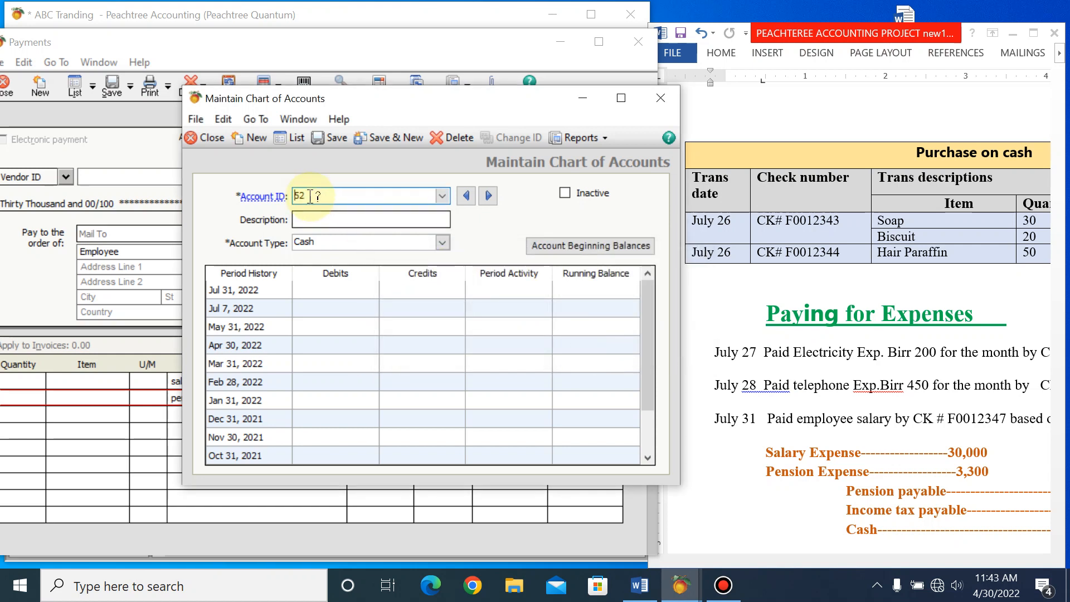
type("30")
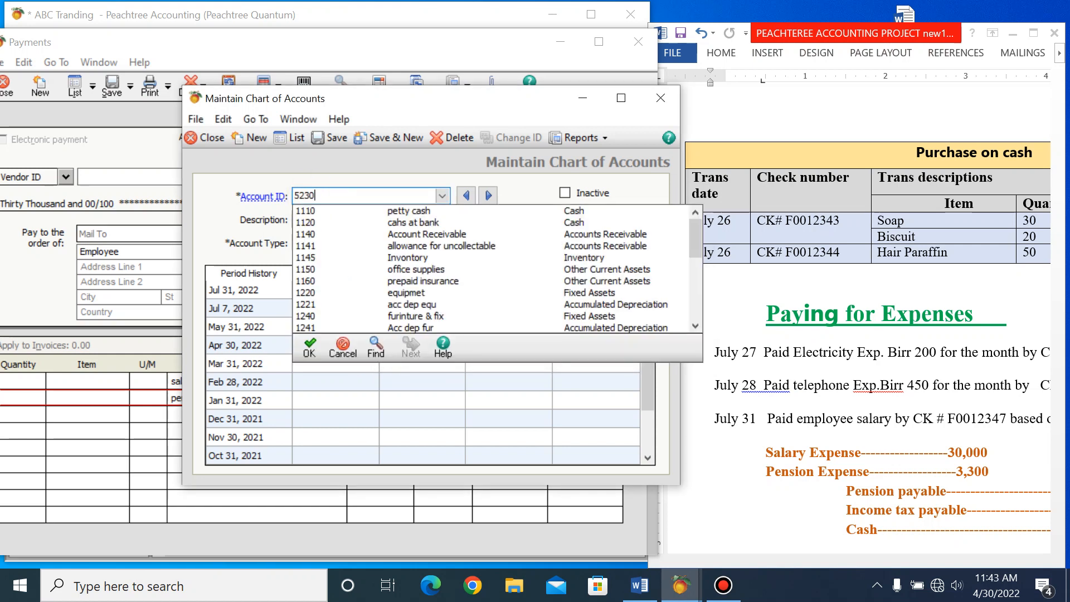
key("Tab")
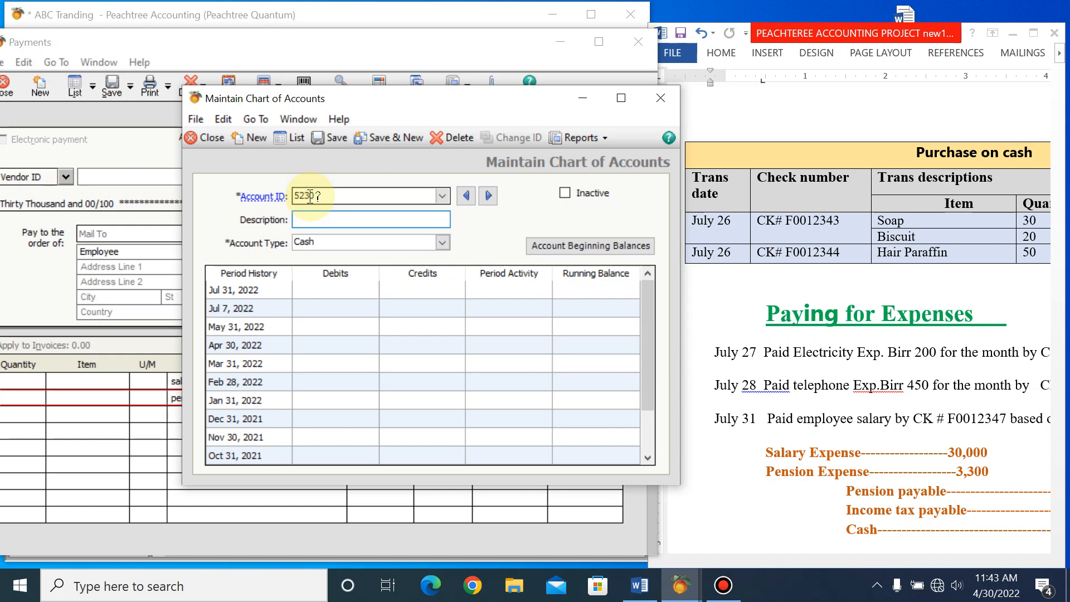
Describe account 5230 as "Pesnion Exp" with account type Expenses, save it and return to the payment
type("P")
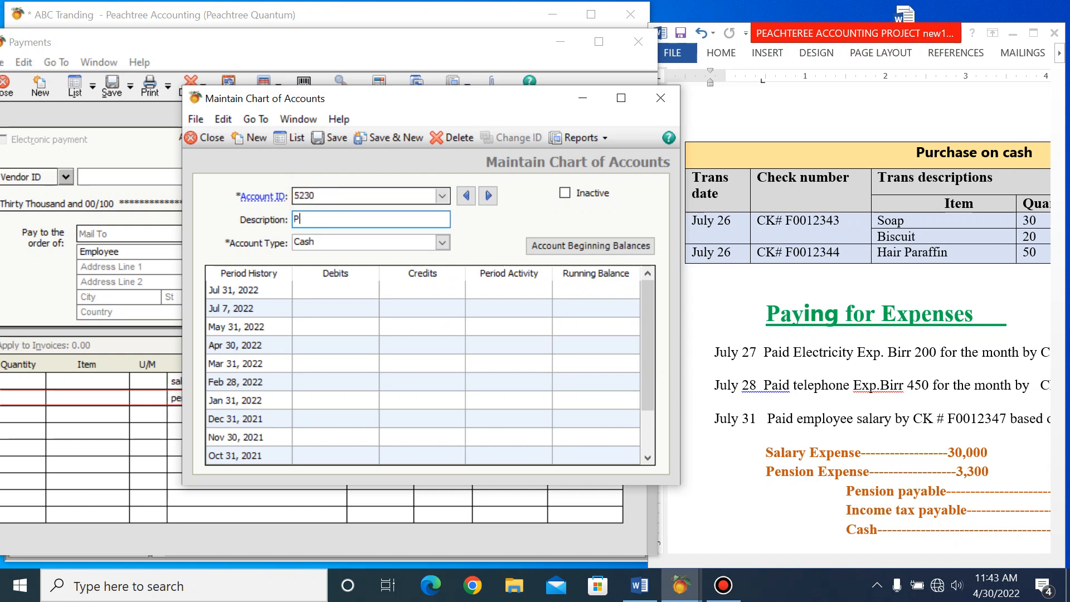
type("esnion Exp")
left_click(442, 240)
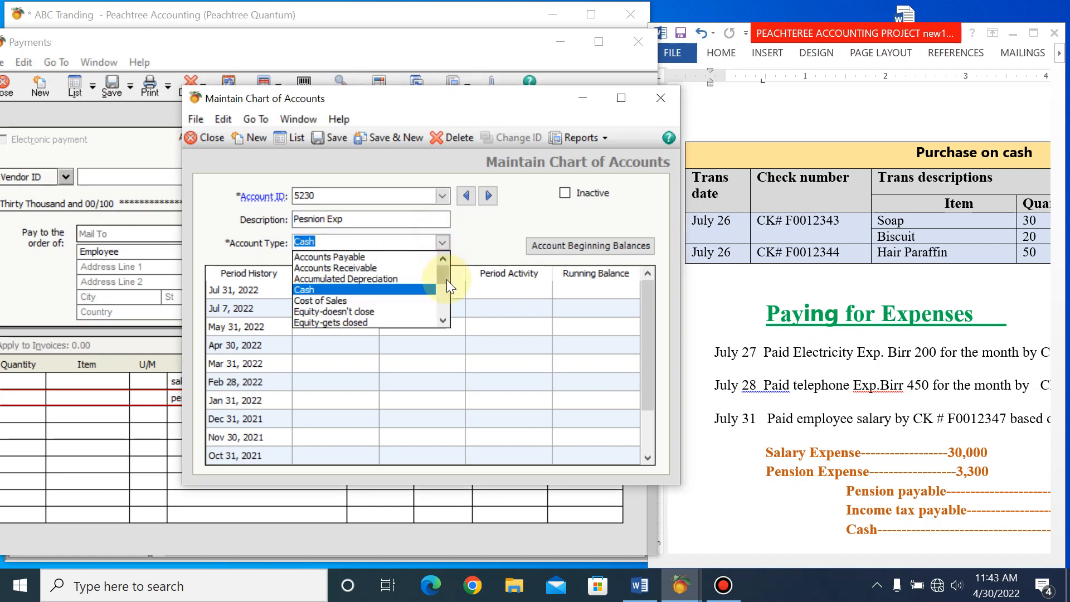
left_click_drag(447, 280, 442, 307)
scroll(441, 306, "up", 2)
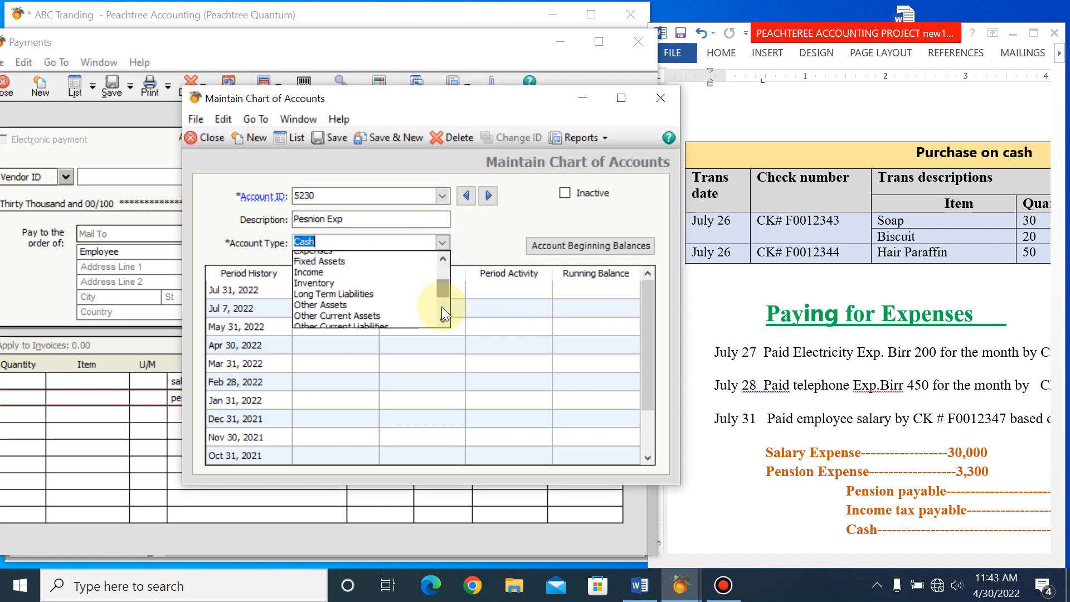
scroll(442, 307, "up", 1)
left_click(324, 289)
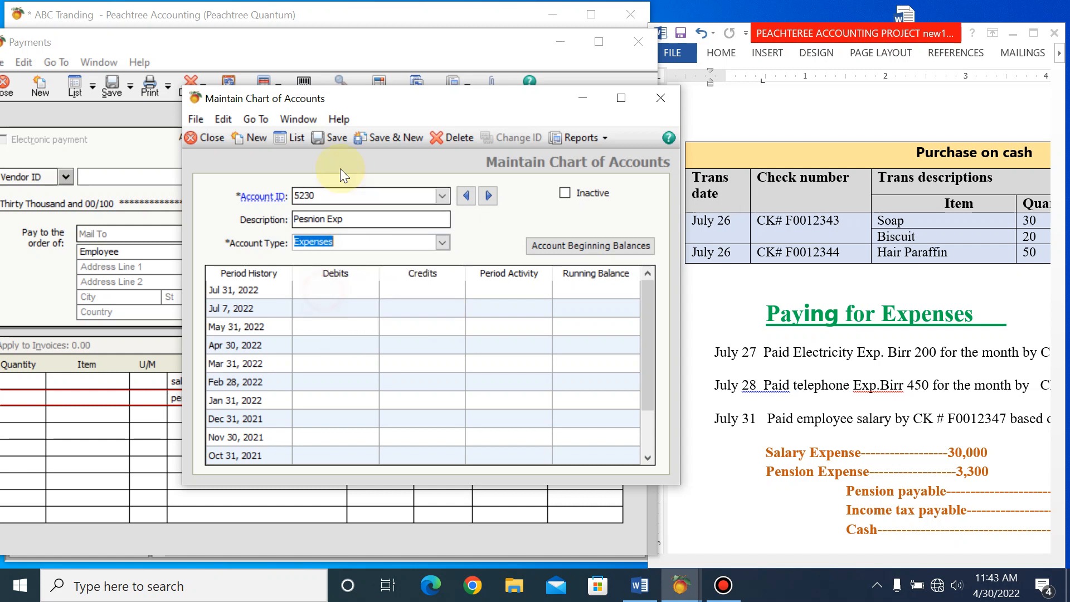
left_click(326, 139)
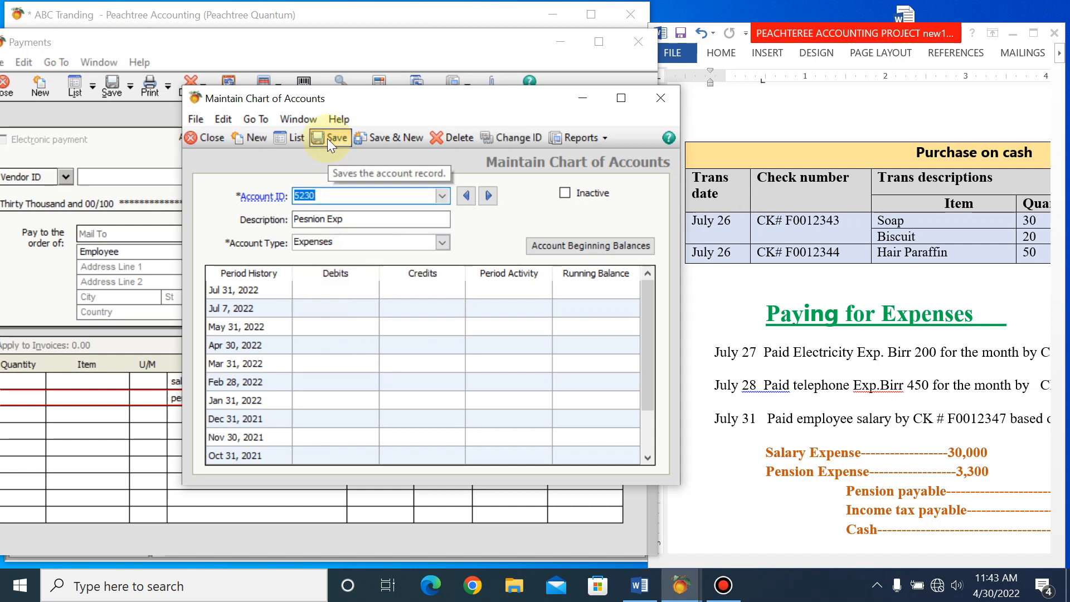
left_click(662, 98)
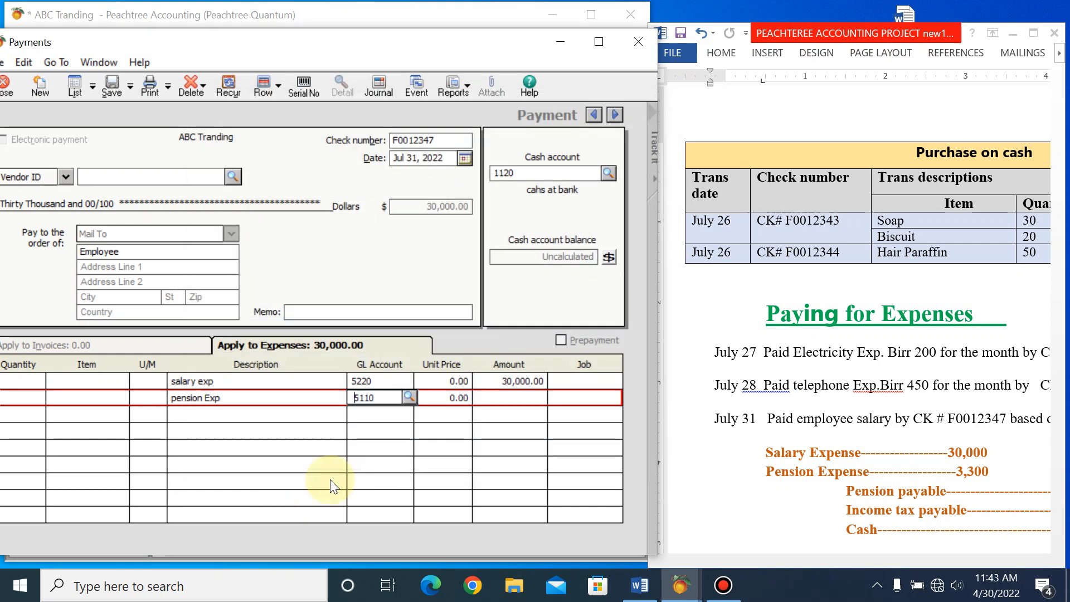
Assign GL account 5230 to the pension expense line and set its amount to 3300
left_click(412, 400)
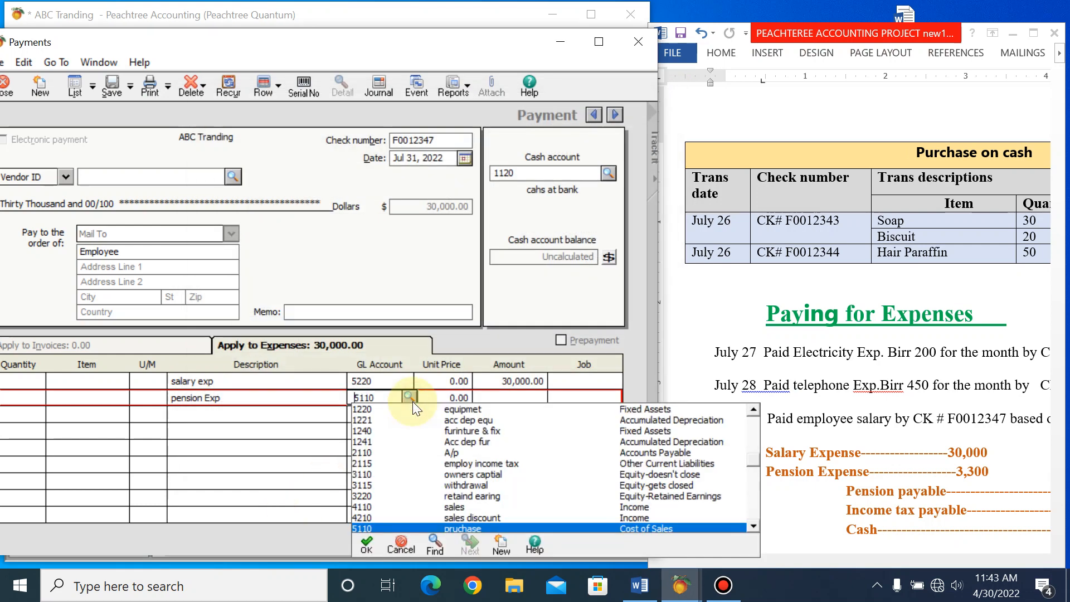
type("523")
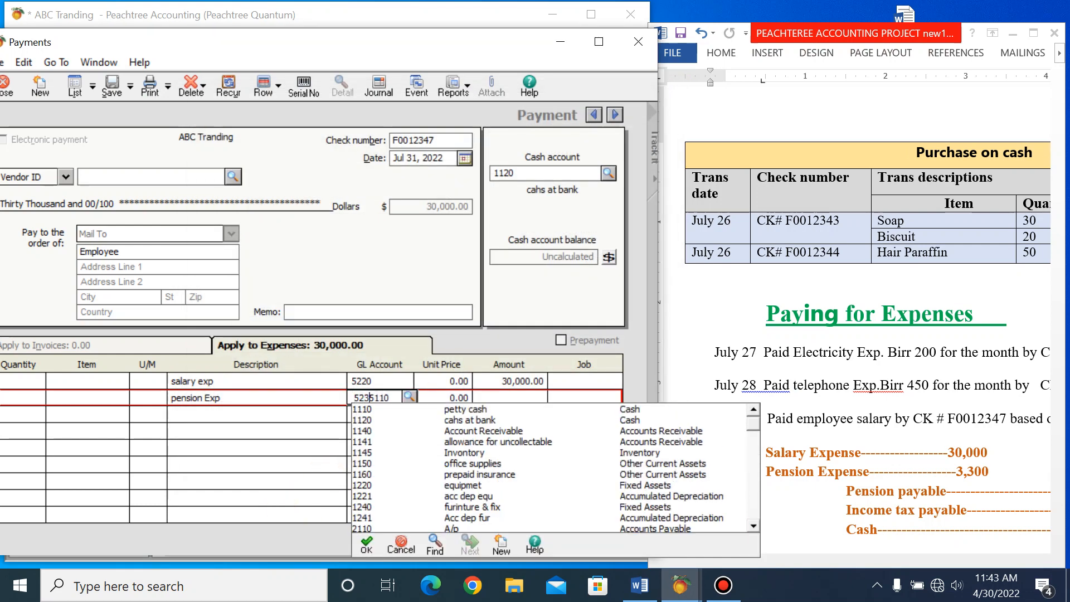
key("Delete")
type("0")
key("Delete")
key("Delete")
key("Delete")
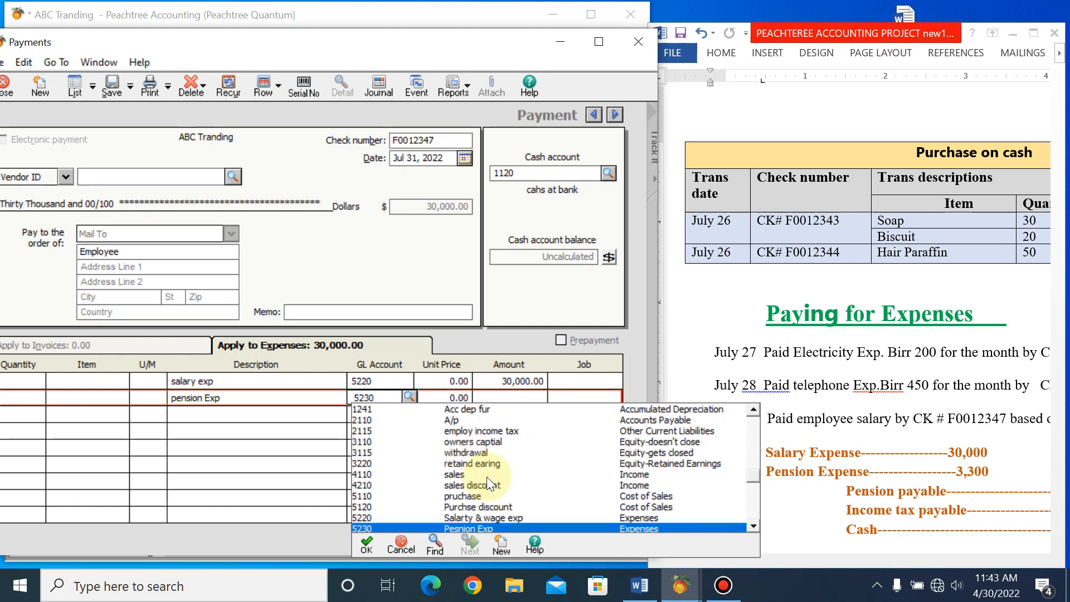
double_click(504, 527)
left_click(522, 398)
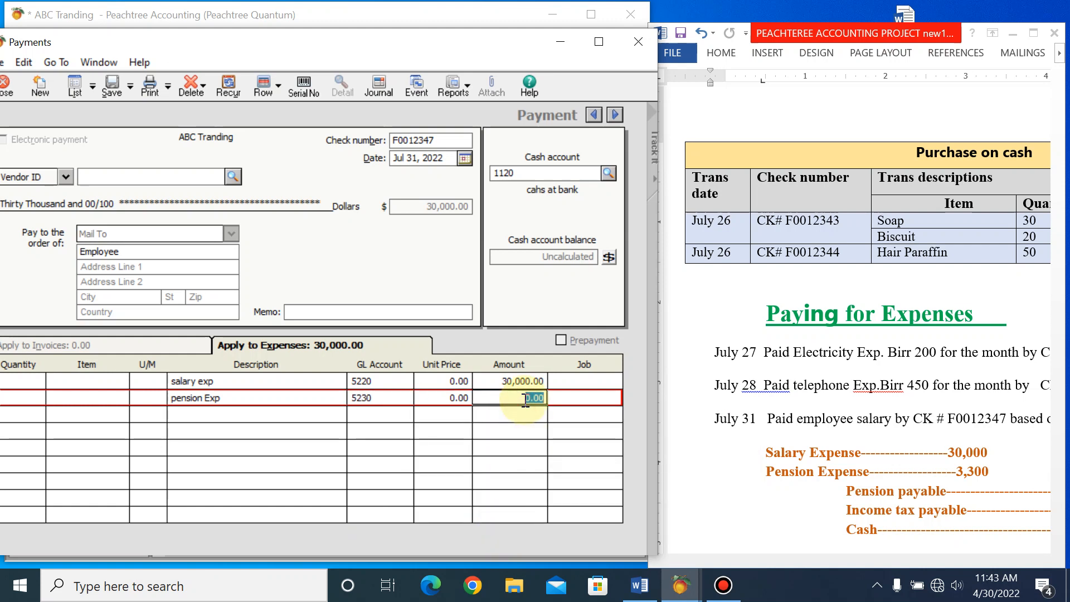
type("3300")
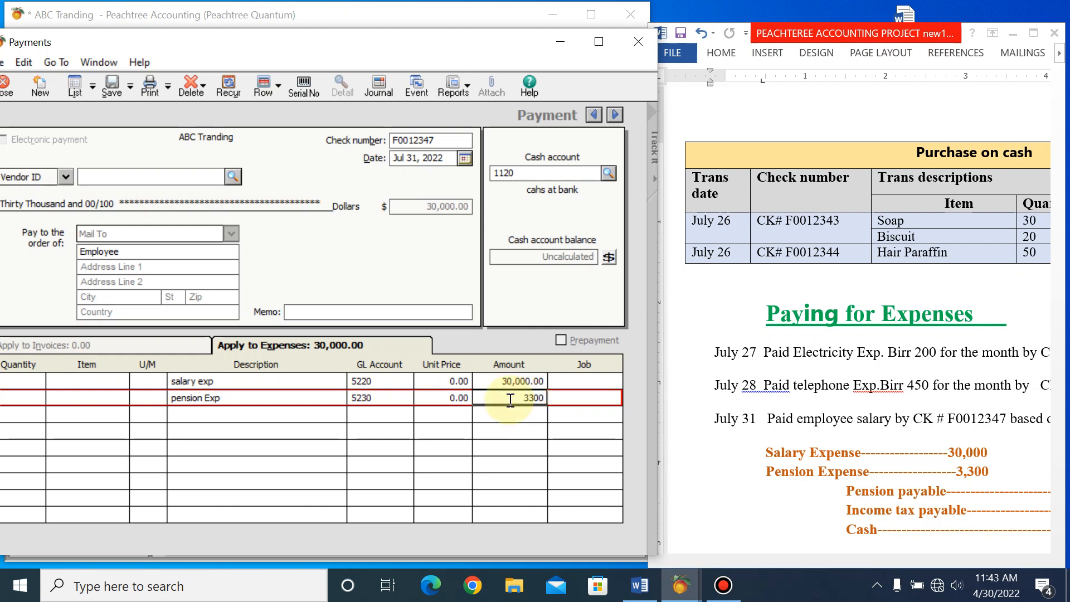
Add a third line to the payment with the description "pension payable"
left_click(277, 413)
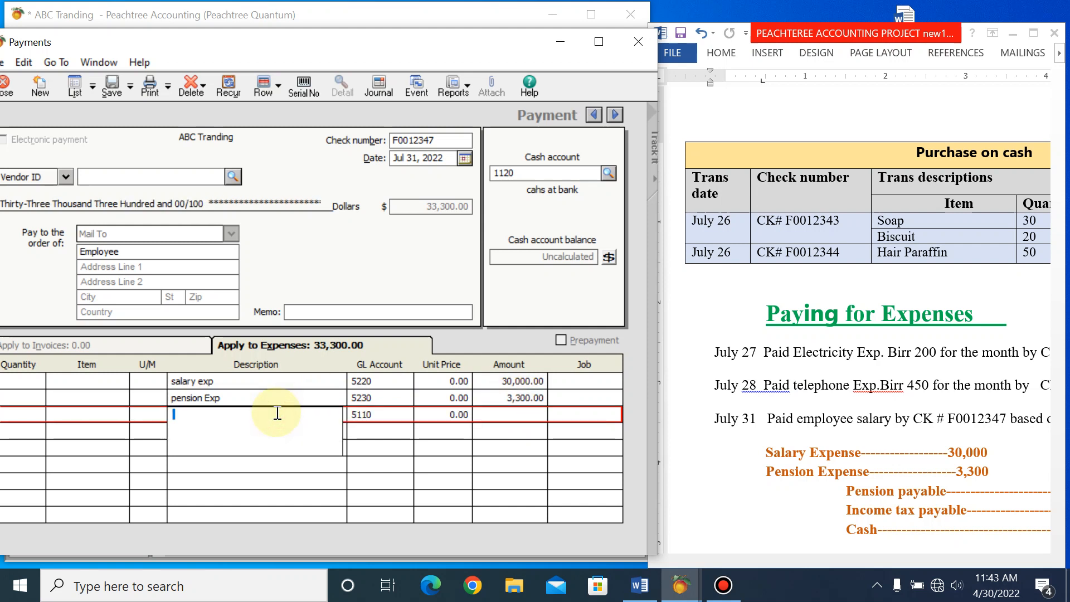
type("pension ")
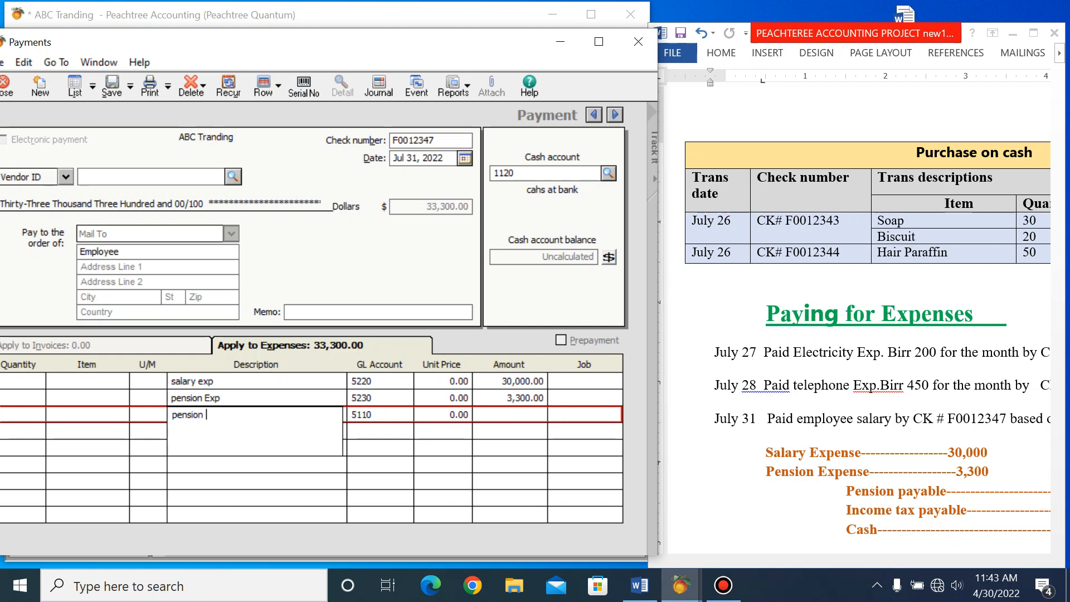
type("payable")
Start a new GL account from the pension payable line's account lookup and give it the account ID 2120
left_click(391, 415)
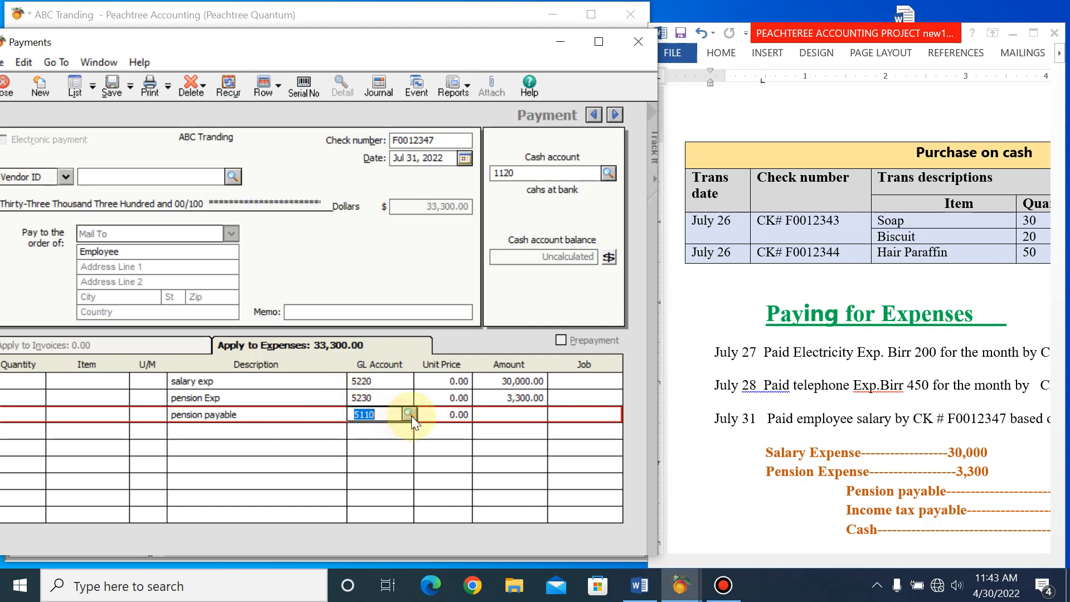
left_click(410, 414)
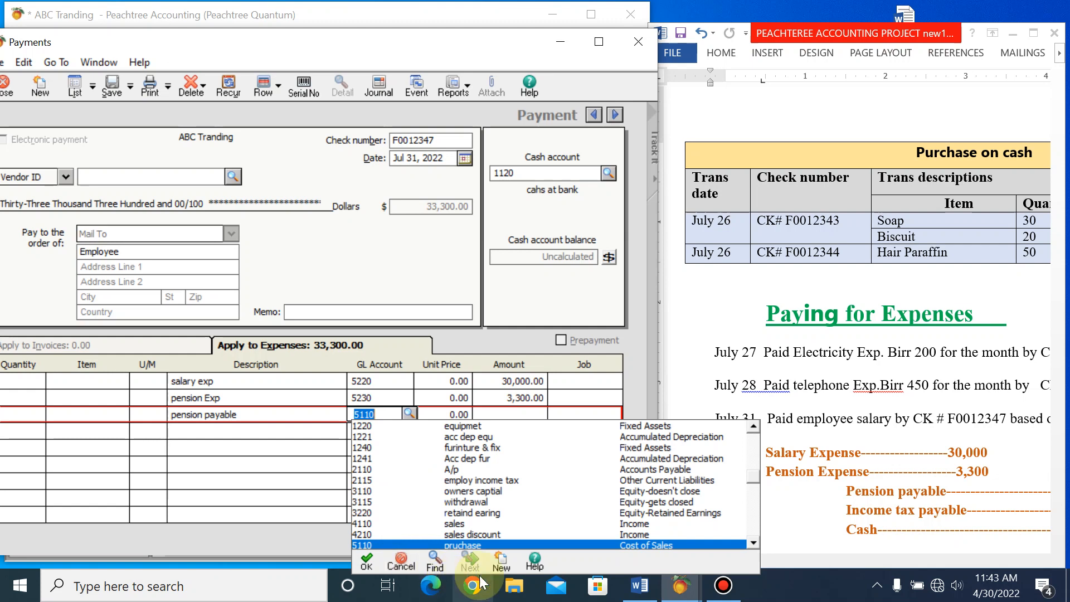
left_click(503, 563)
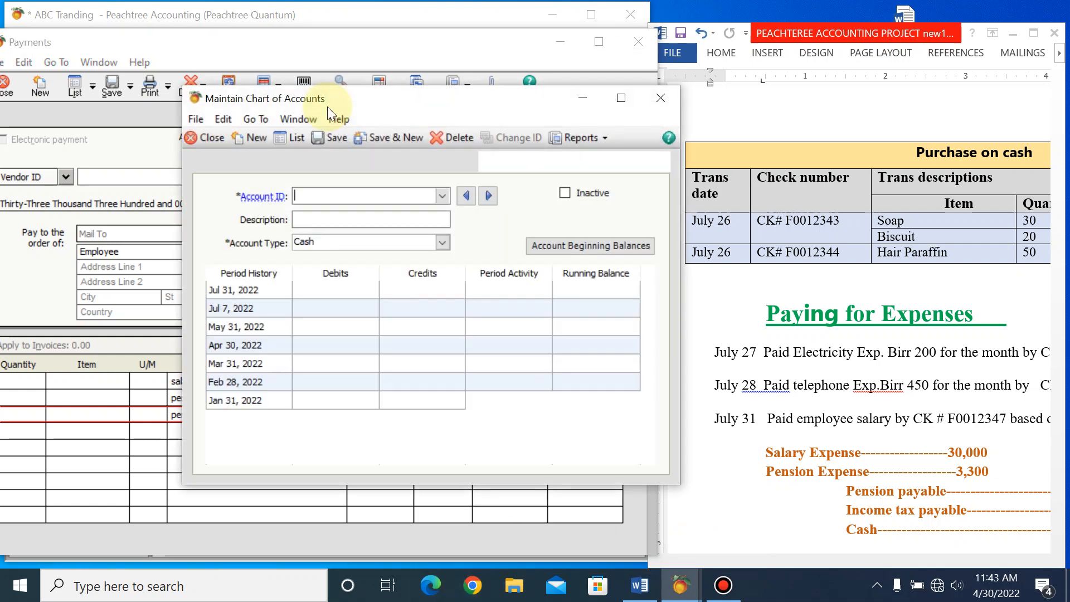
type("2")
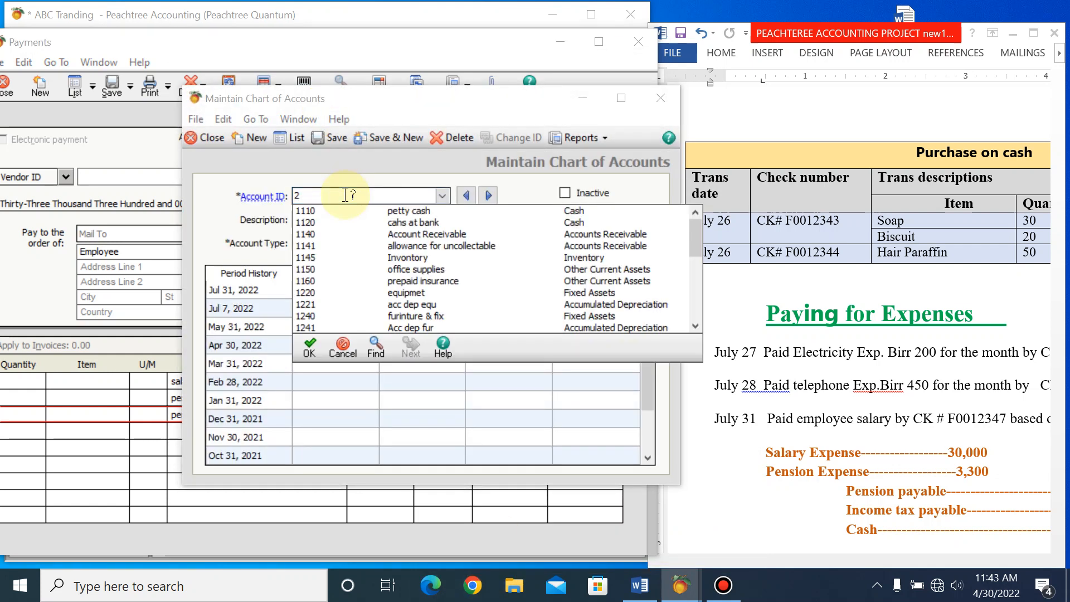
left_click(353, 354)
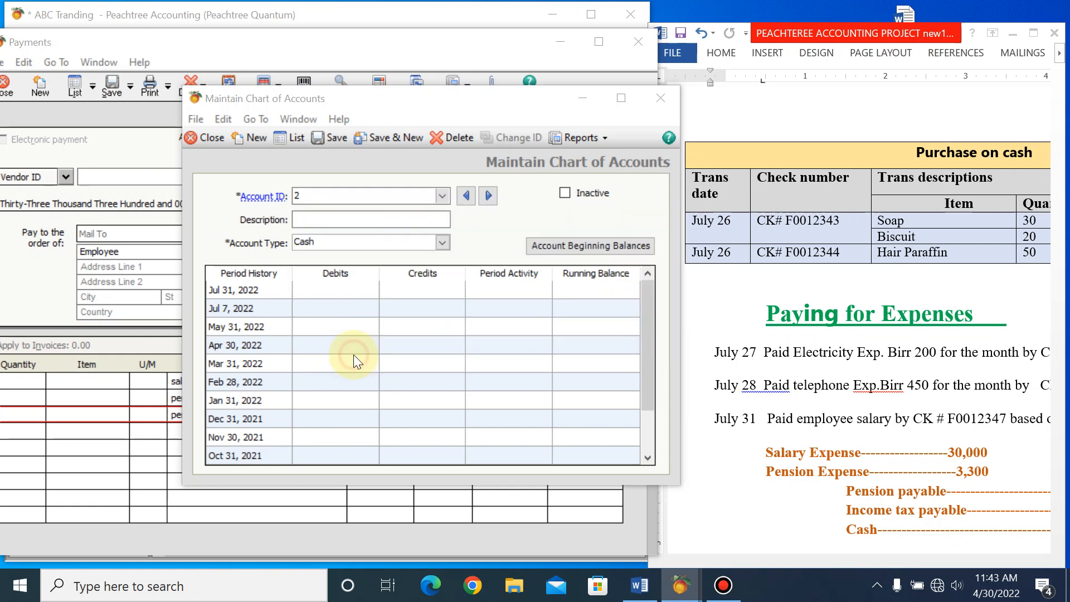
left_click(303, 195)
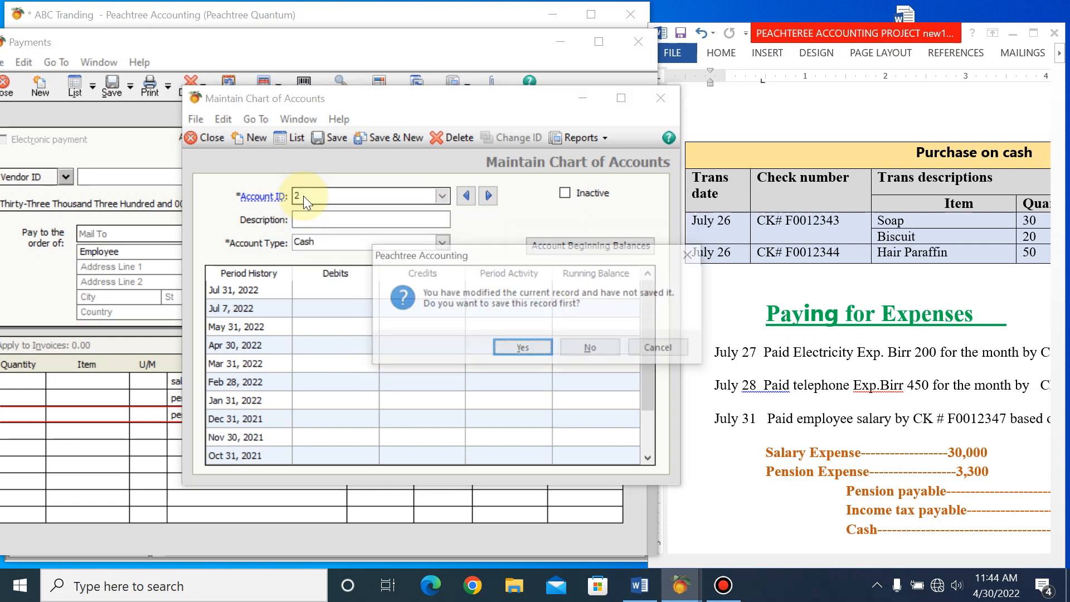
left_click(593, 348)
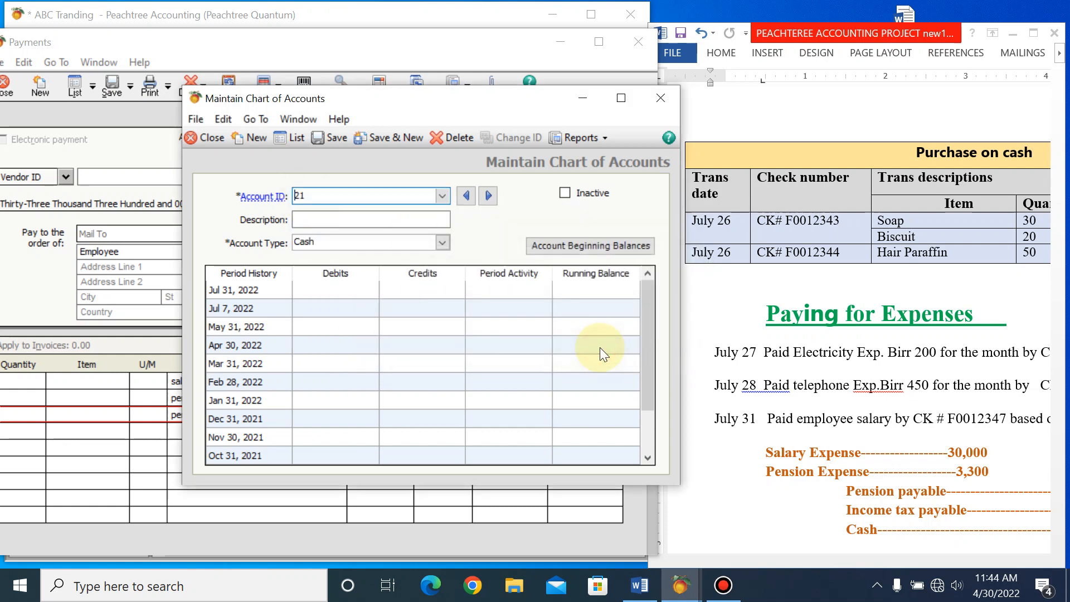
type("20")
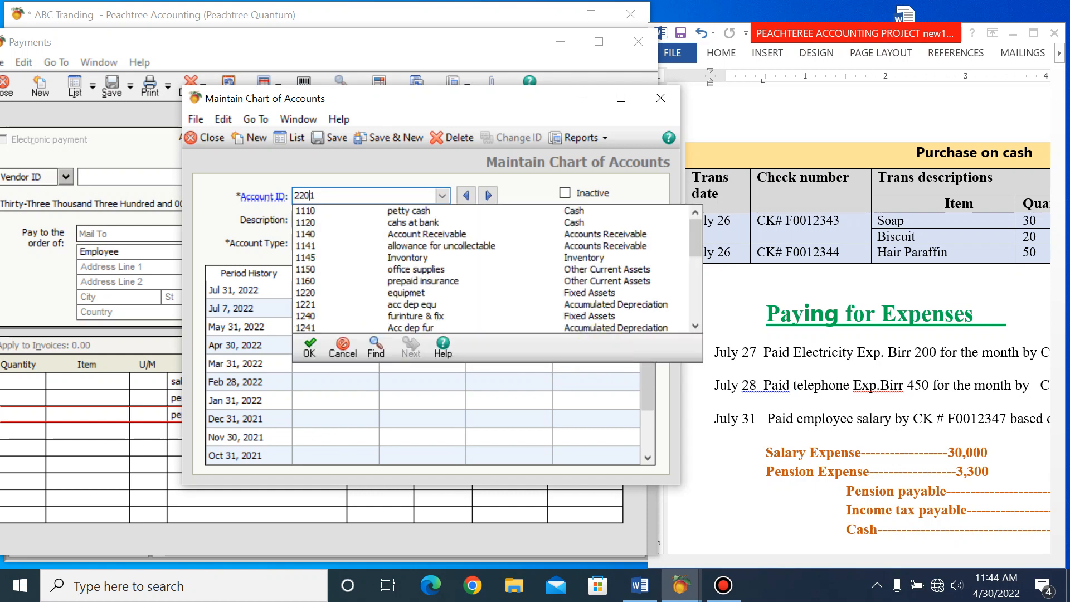
key("BackSpace")
key("BackSpace")
key("BackSpace")
type("211")
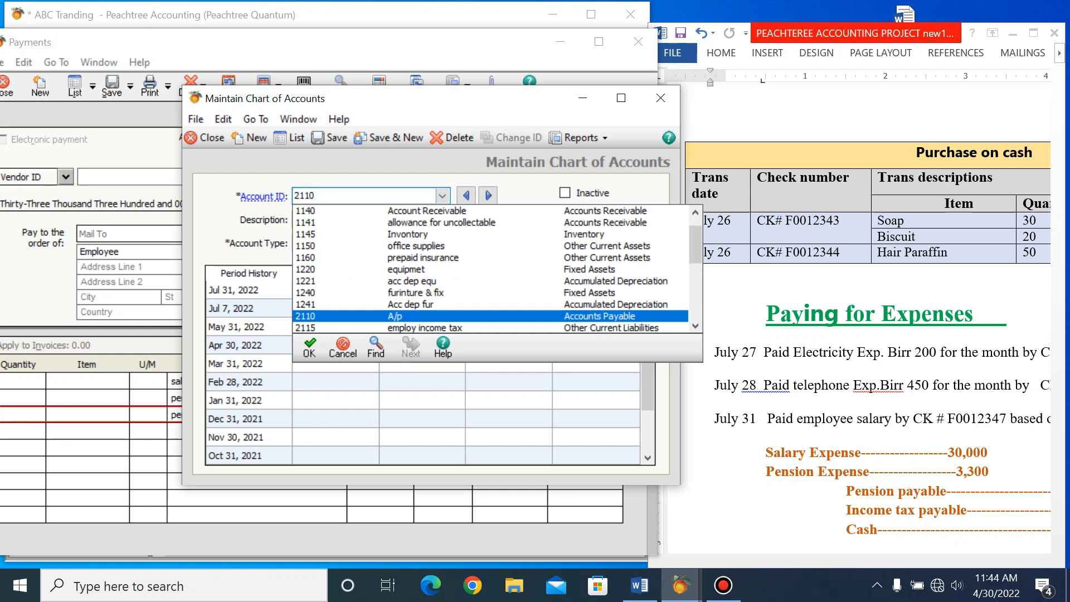
key("Delete")
key("BackSpace")
type("20")
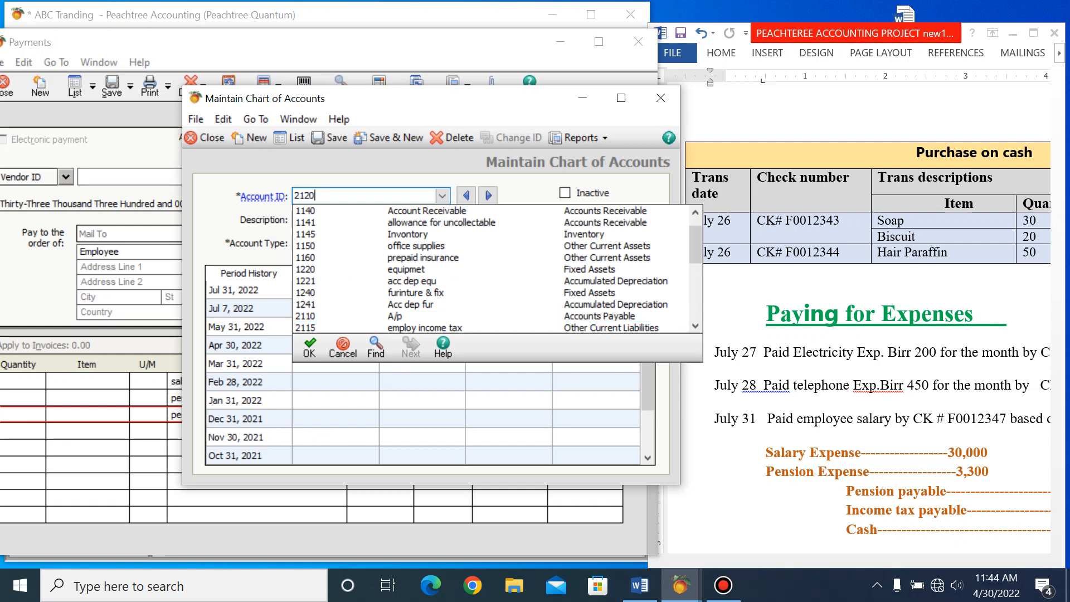
key("Tab")
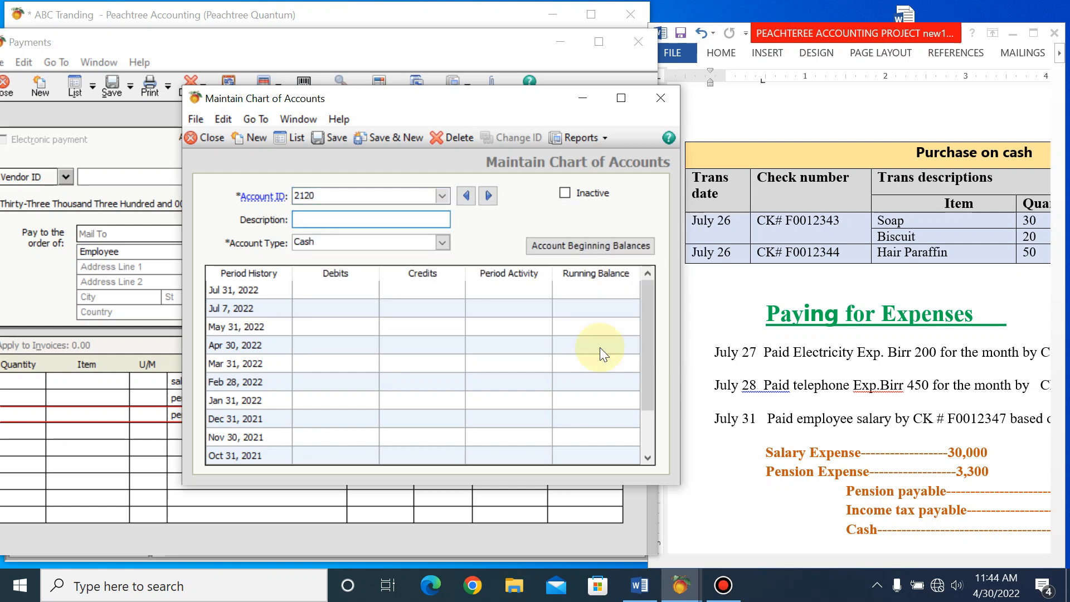
Describe account 2120 as "Pension payable" with account type Other Current Liabilities, save it and return to the payment
type("Pension payable")
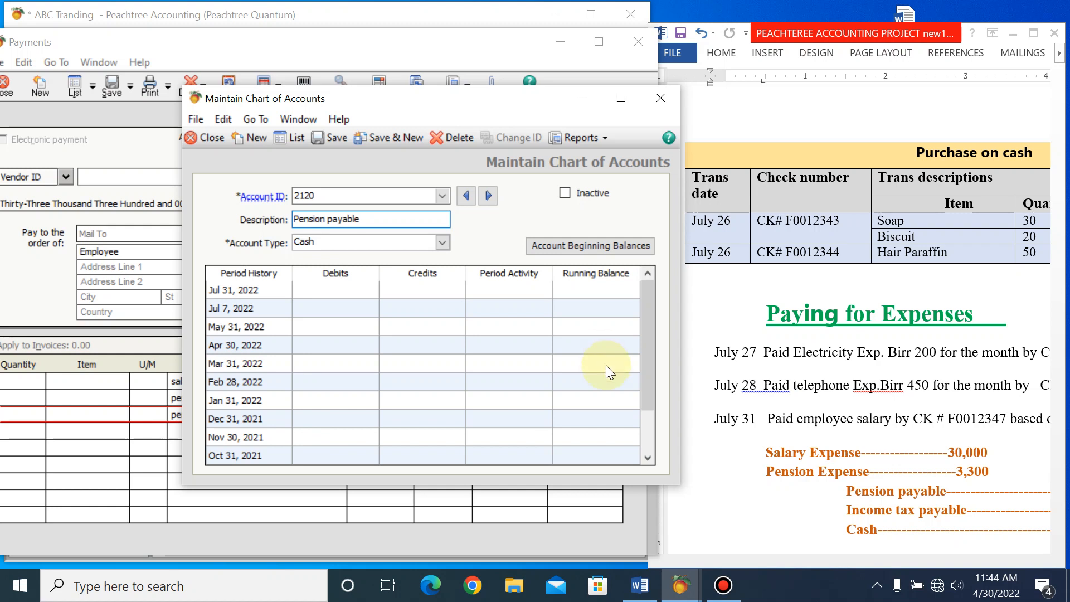
left_click(443, 243)
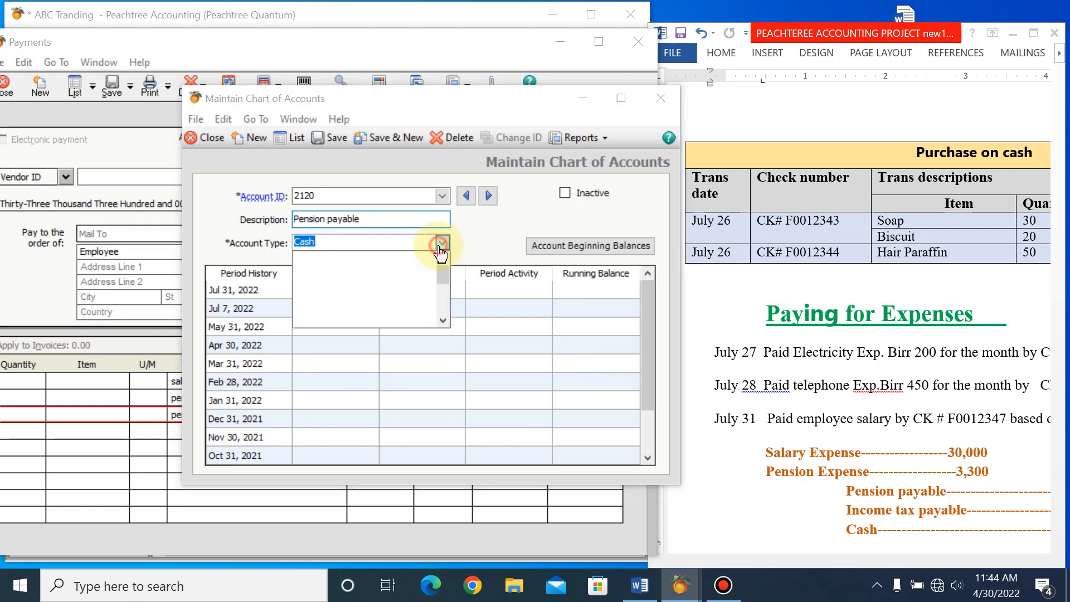
key("o")
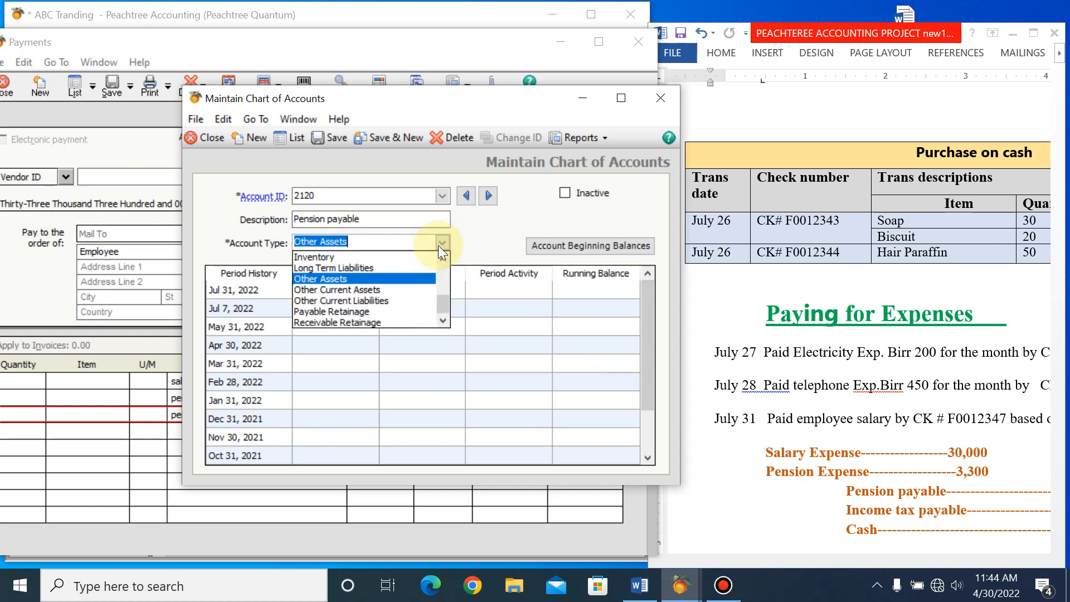
key("o")
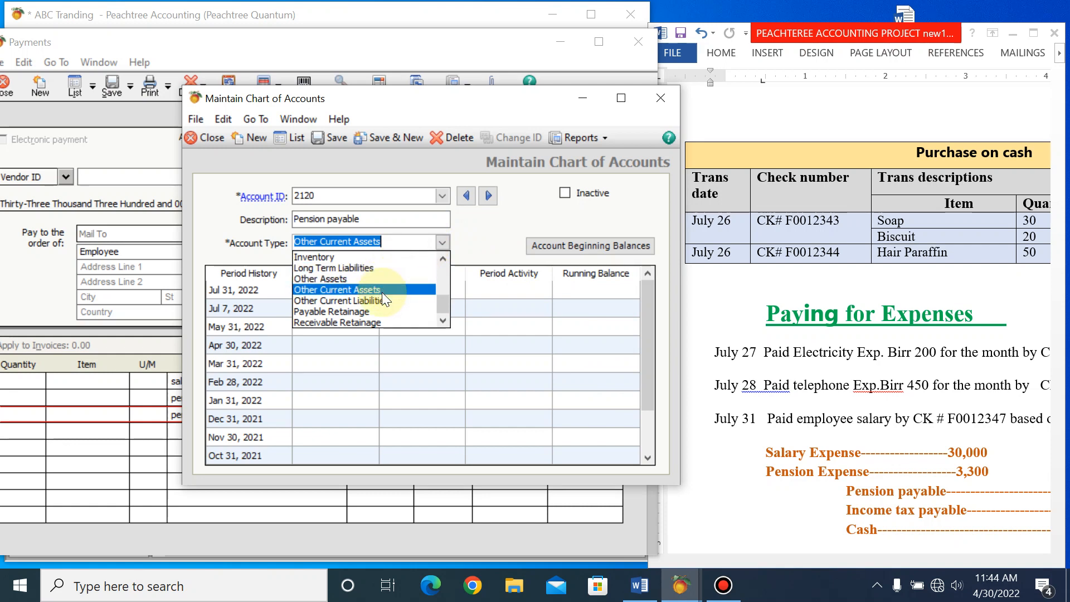
left_click(362, 300)
left_click(340, 137)
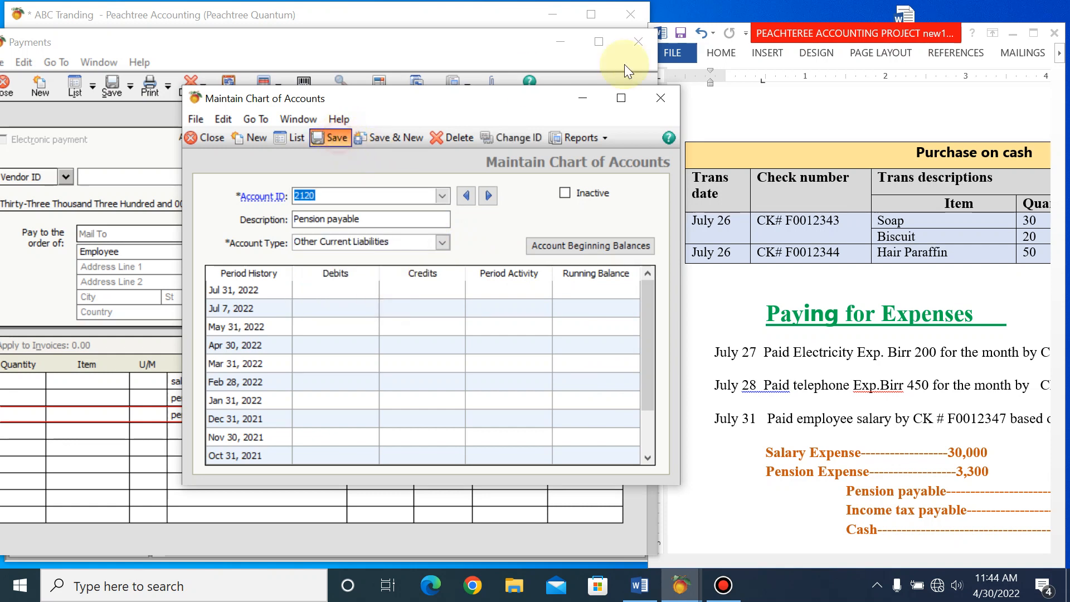
left_click(658, 101)
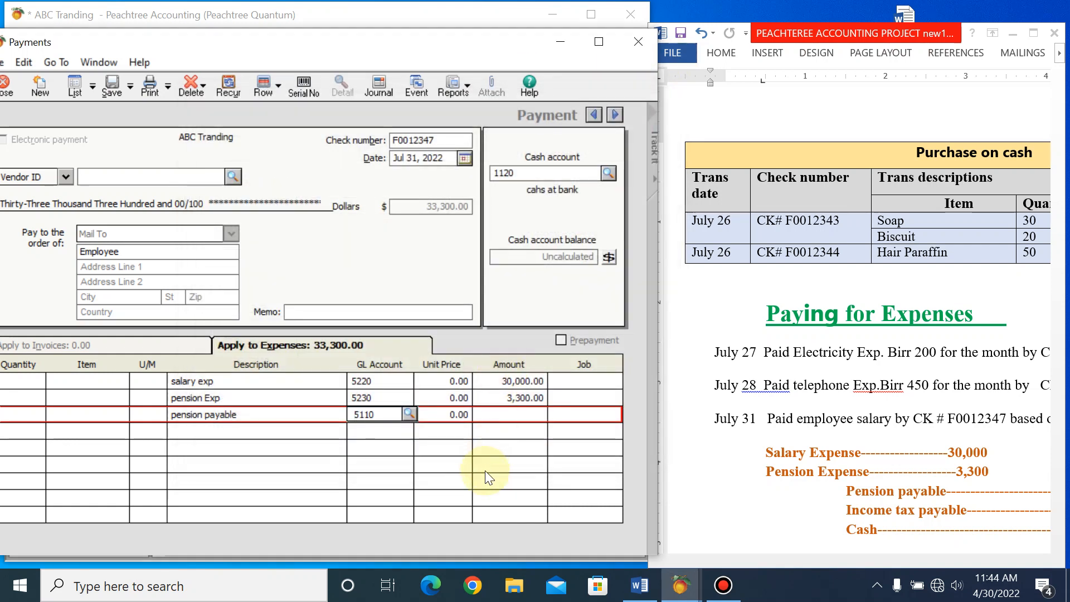
Assign GL account 2120 to the pension payable line of the payment
left_click(409, 415)
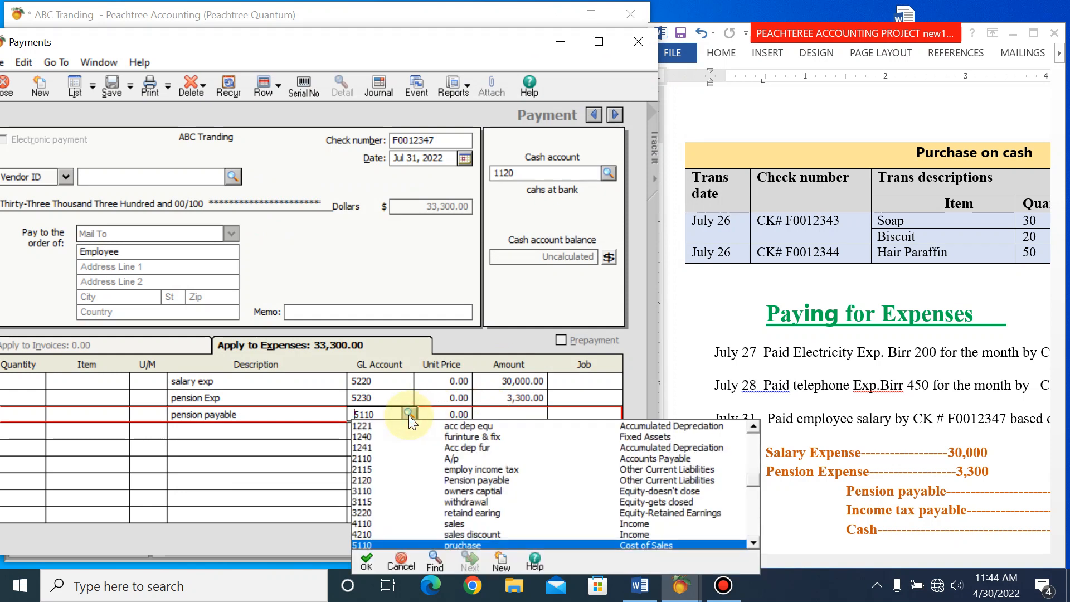
type("2120")
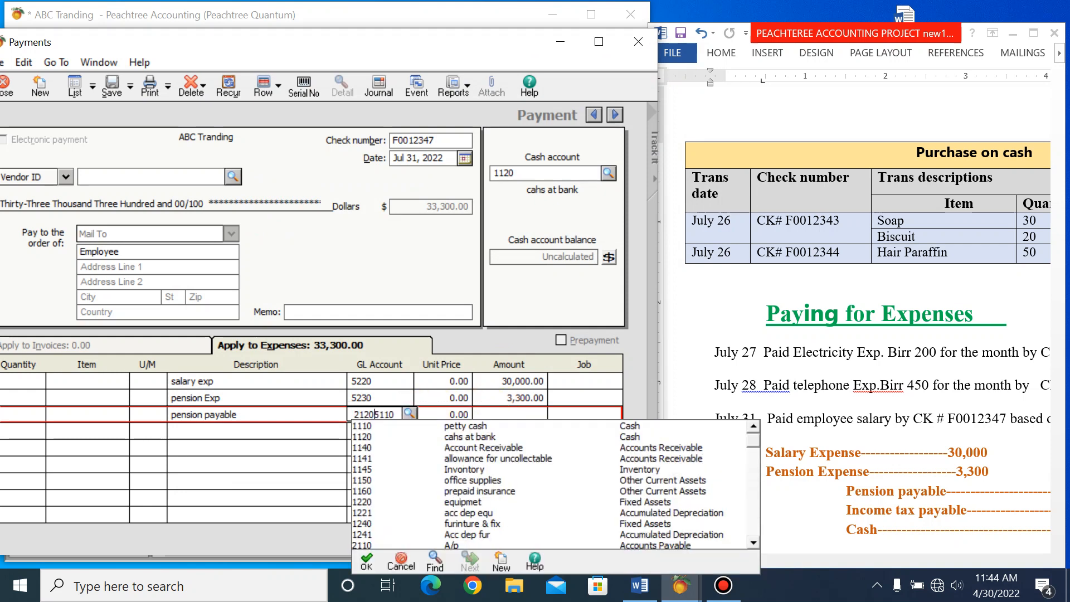
key("Delete")
key("Delete")
key("Delete")
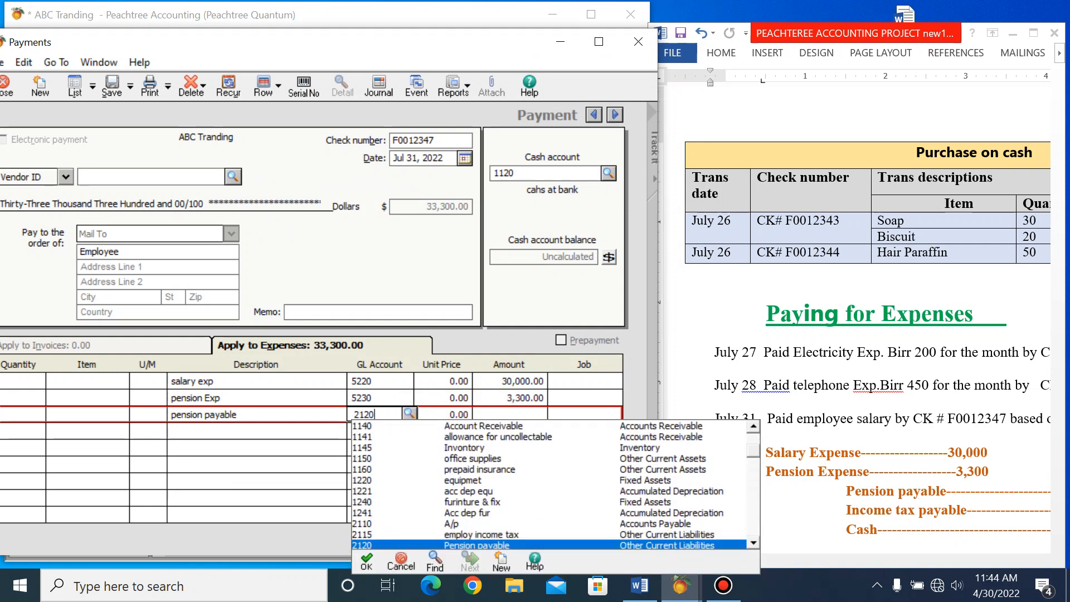
double_click(466, 545)
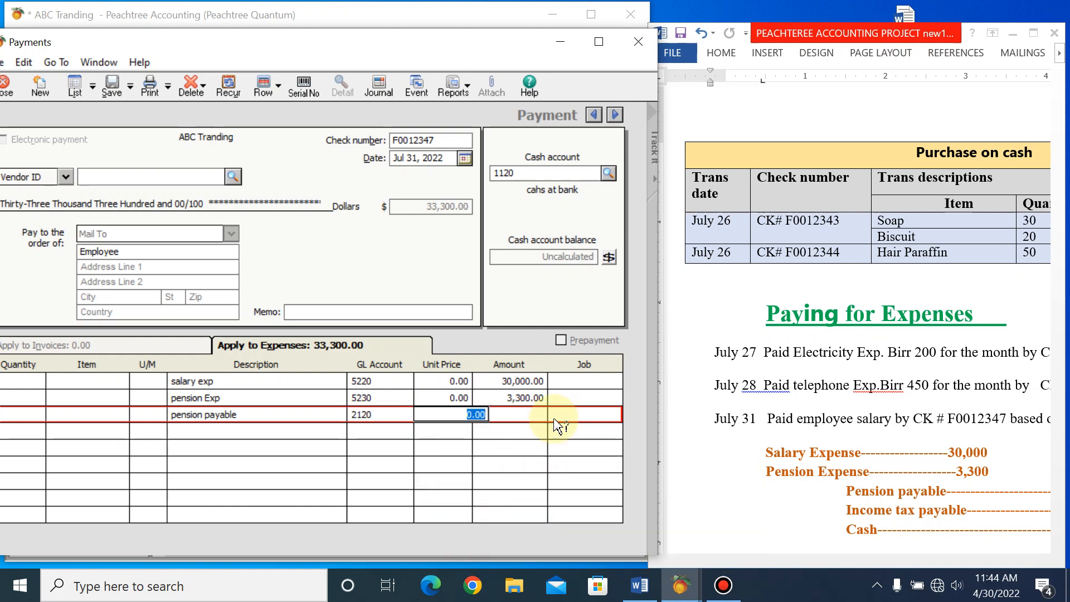
Look up the pension payable figure in the Word document and enter 5400 as that payment line's amount
left_click(530, 416)
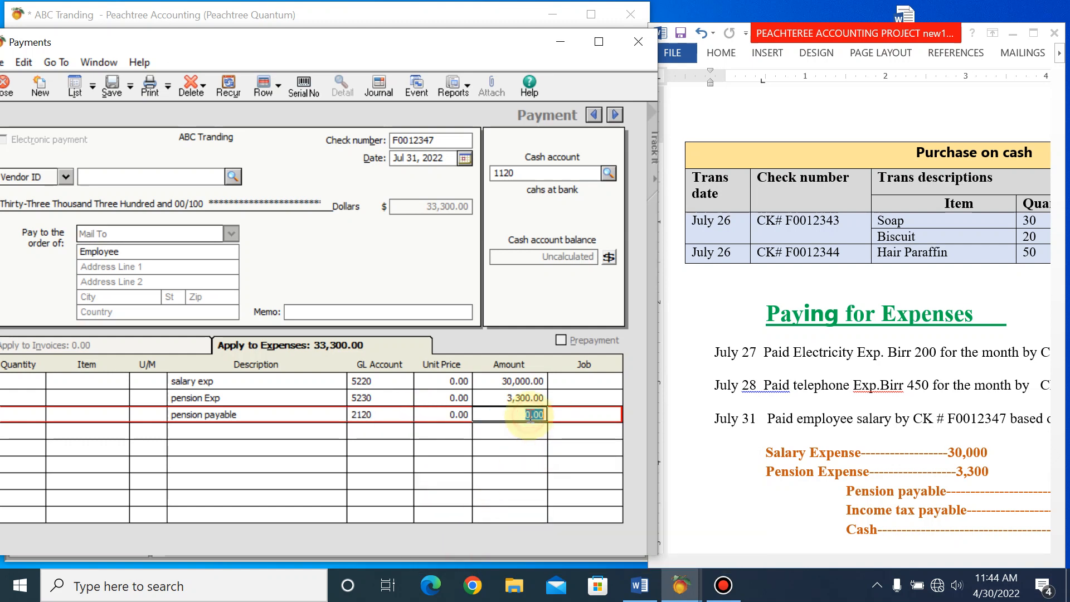
left_click(821, 540)
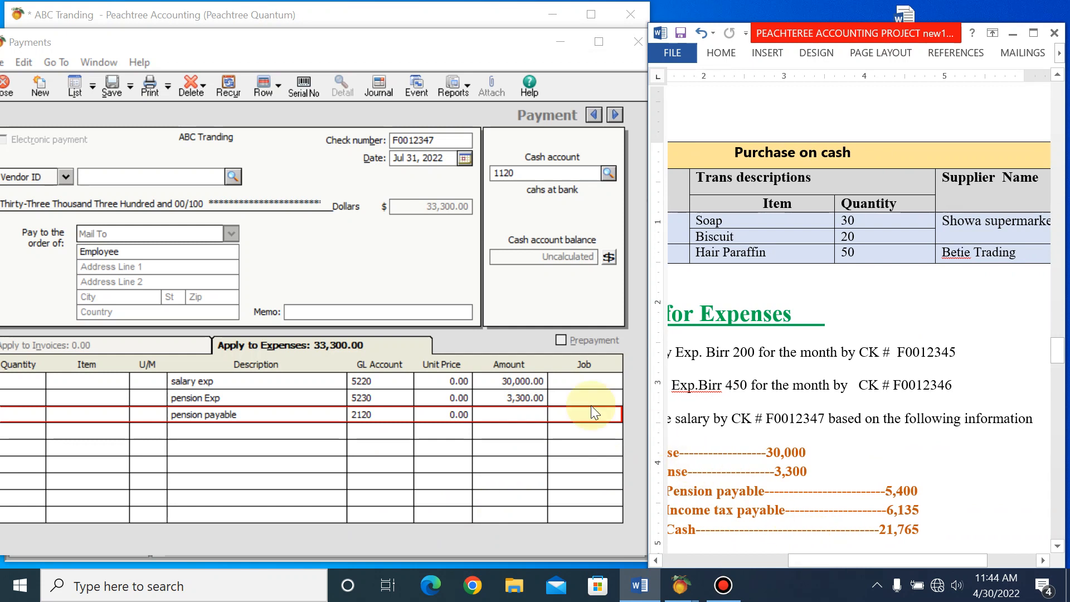
left_click(521, 417)
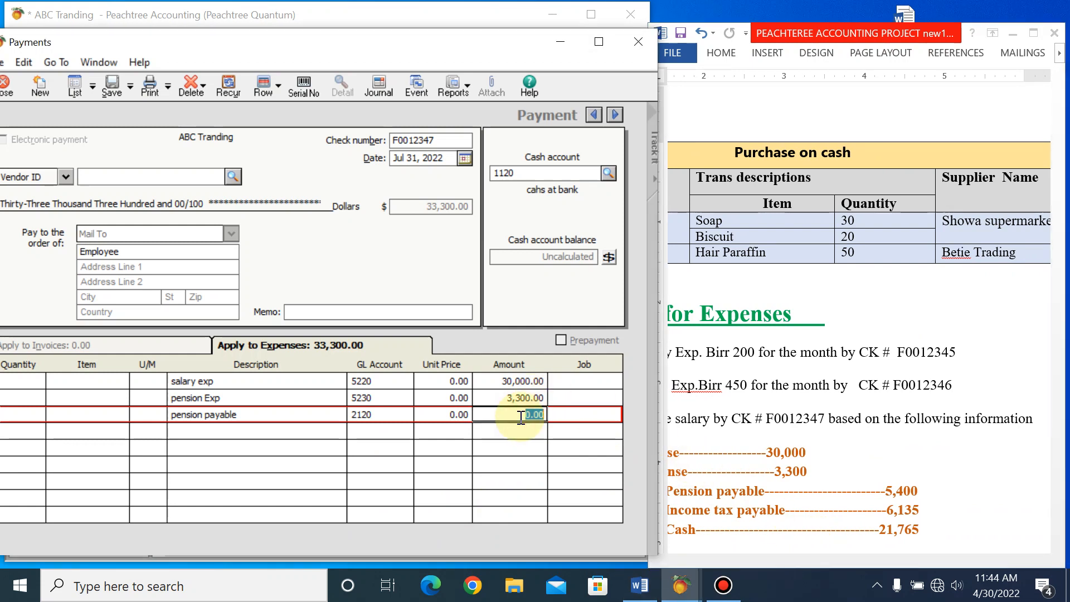
type("5")
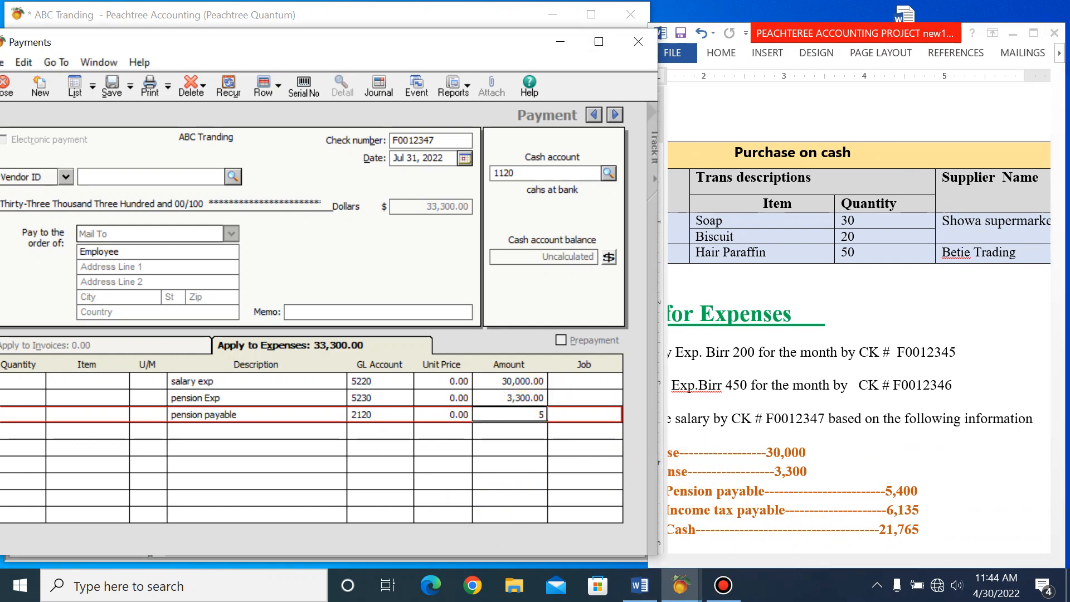
type("400")
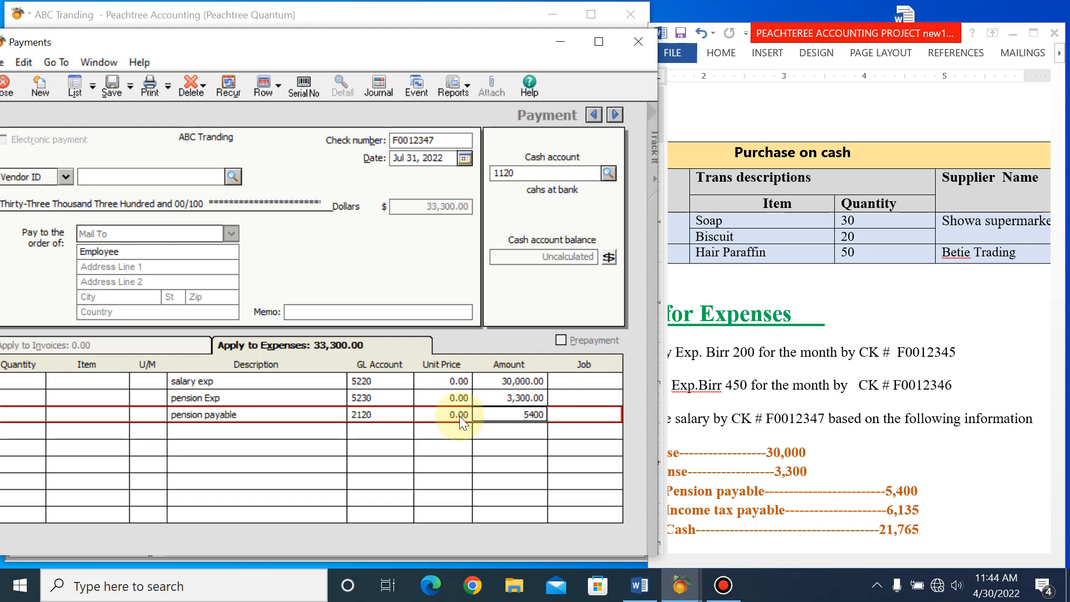
Add a fourth line to the payment with the description "income tax payable" and GL account 2115
left_click(258, 430)
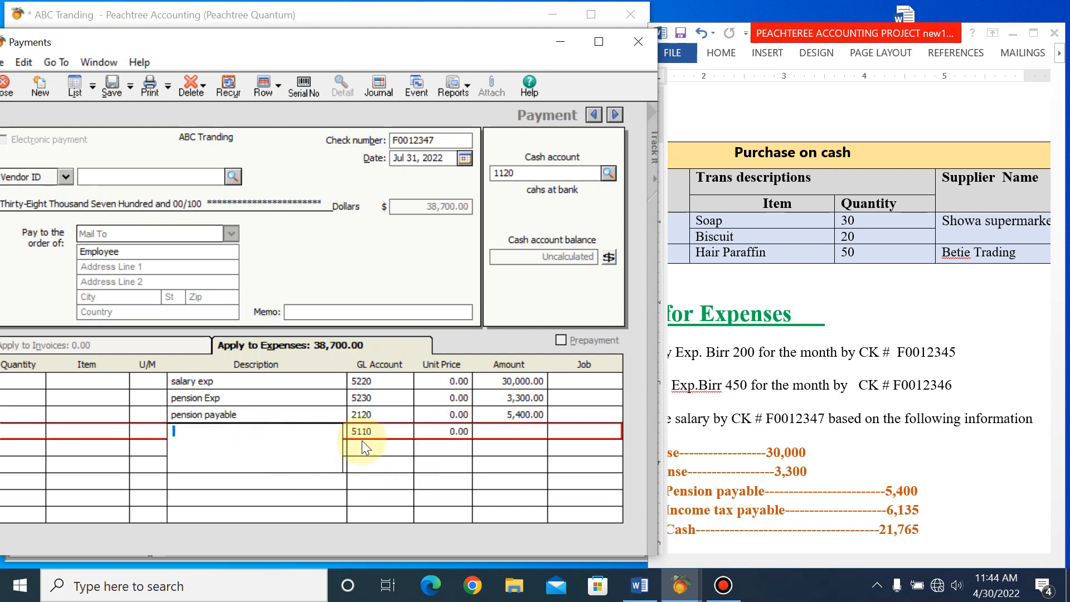
type("income tax ")
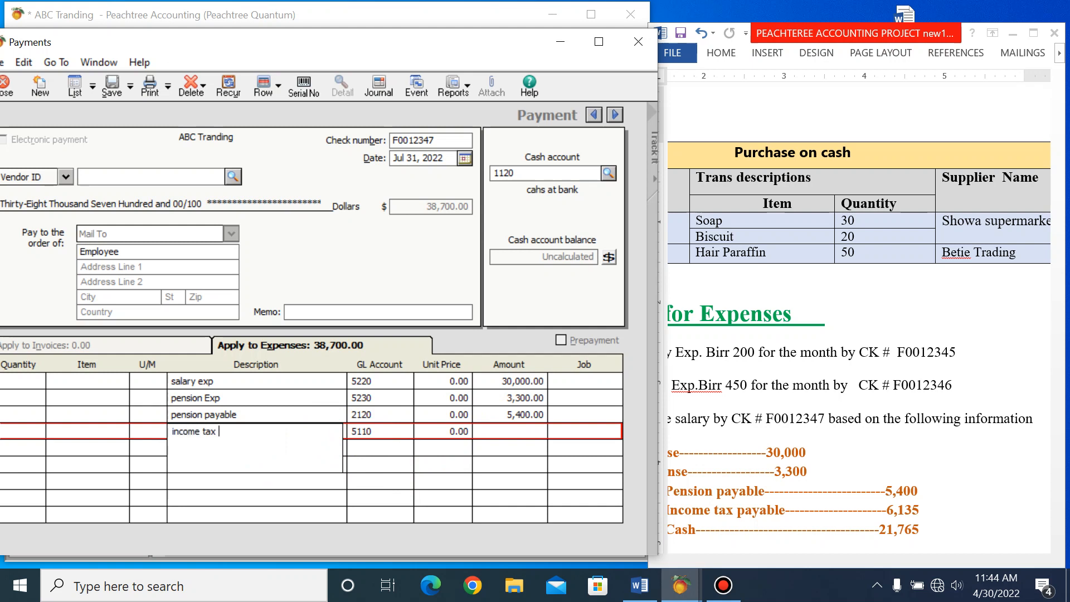
type("pay")
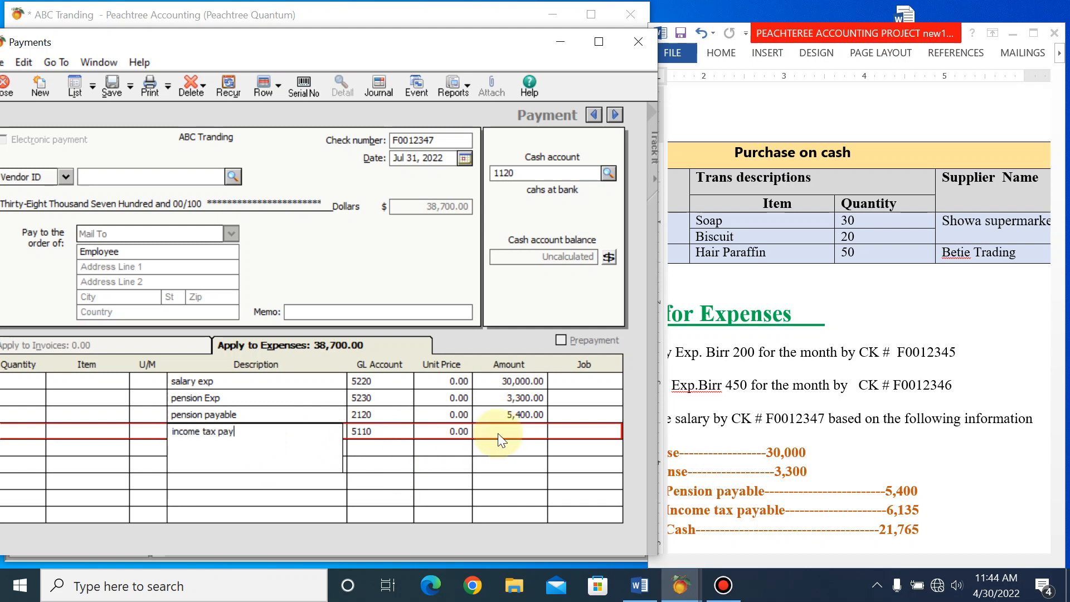
type("able")
left_click(403, 433)
type("2")
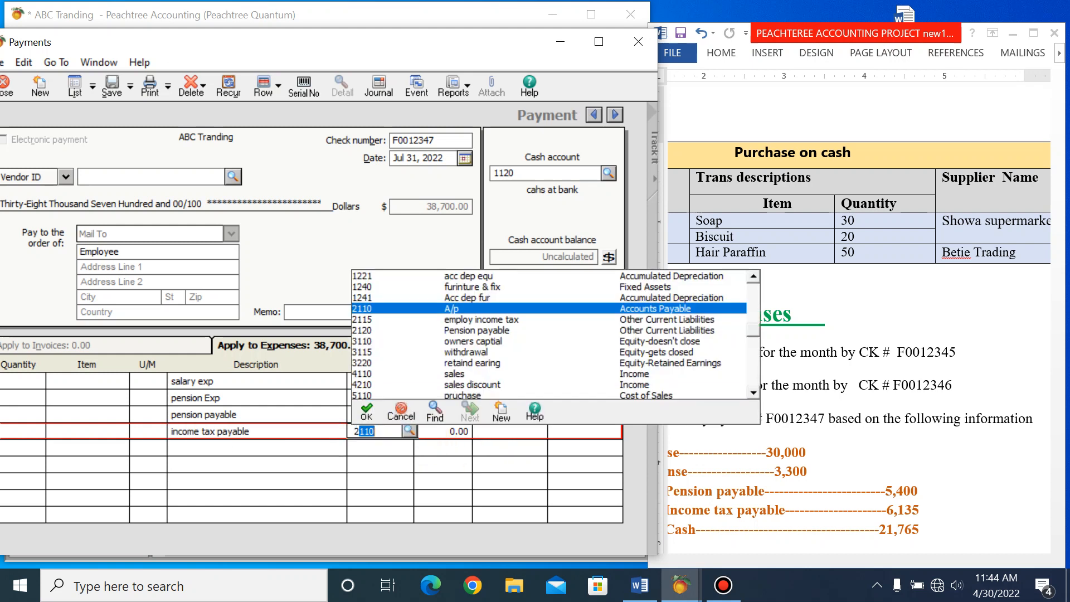
type("115")
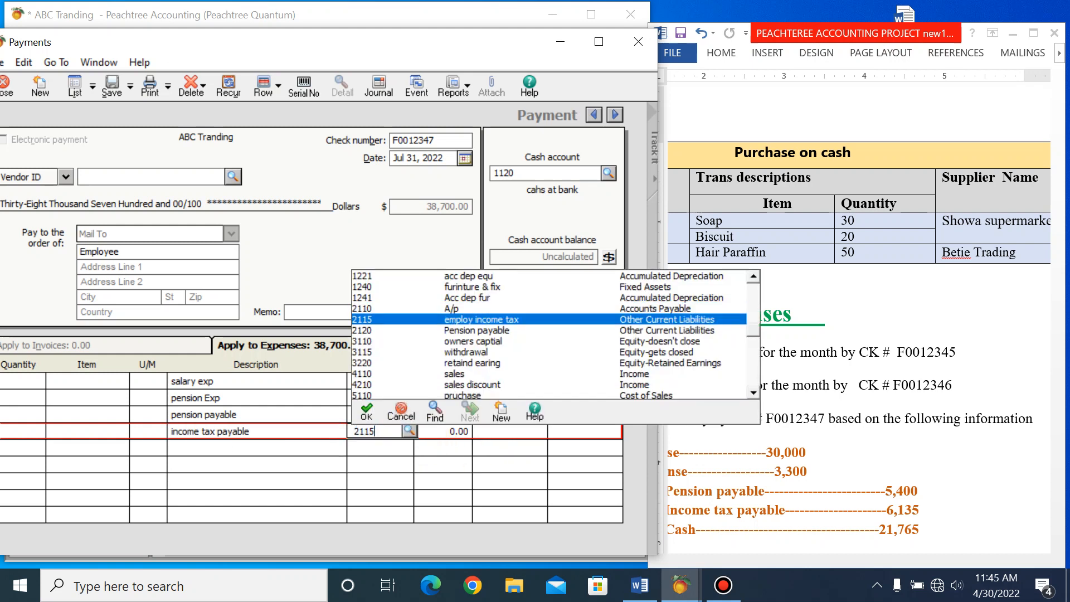
key("Tab")
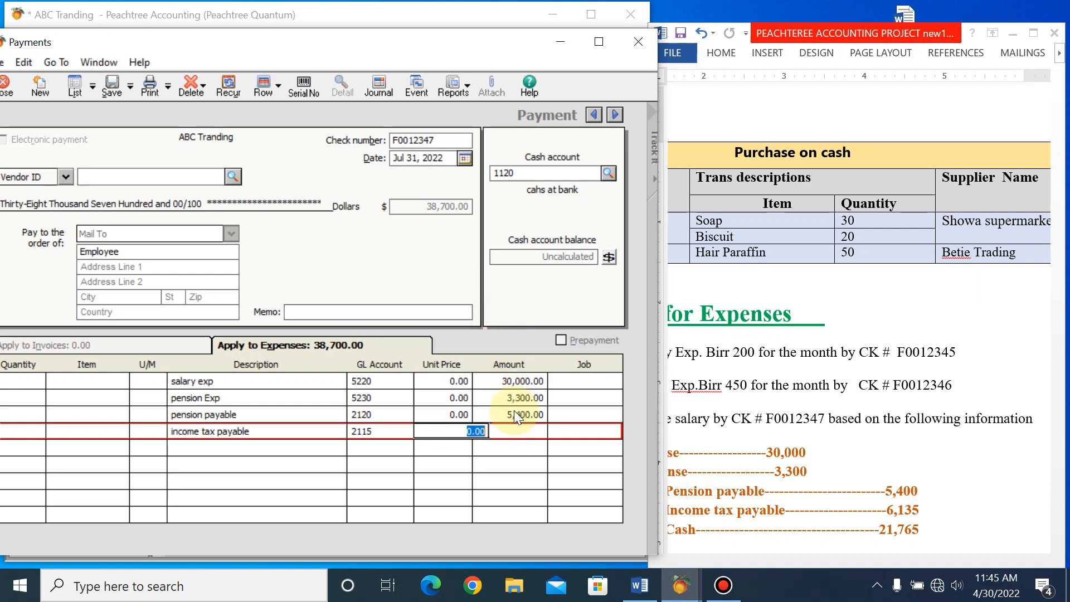
Set the income tax payable line's amount to 6135 and move on to the next empty line
key("Tab")
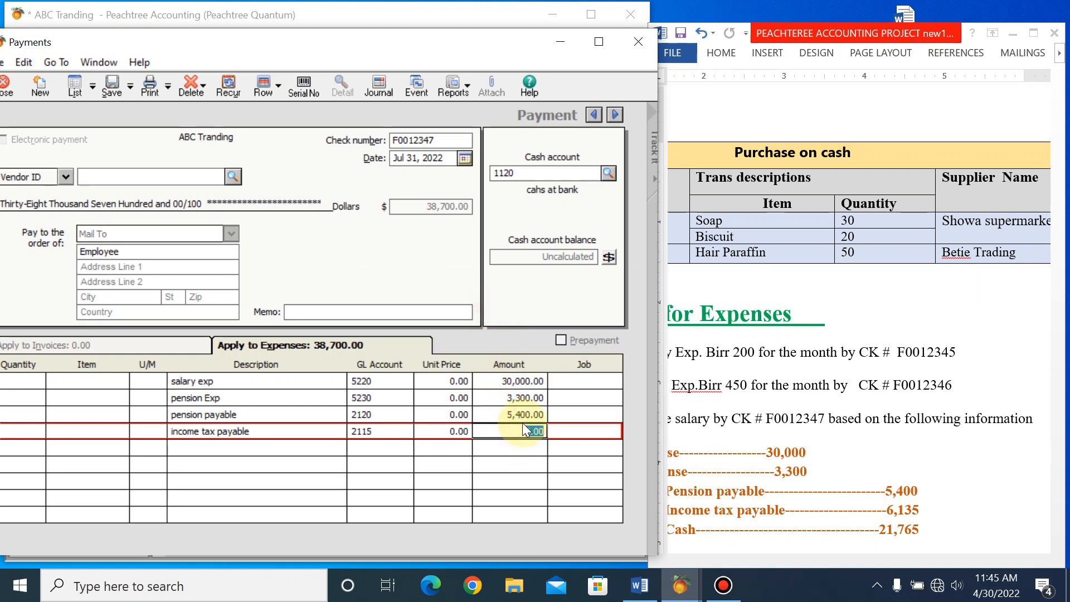
type("6135")
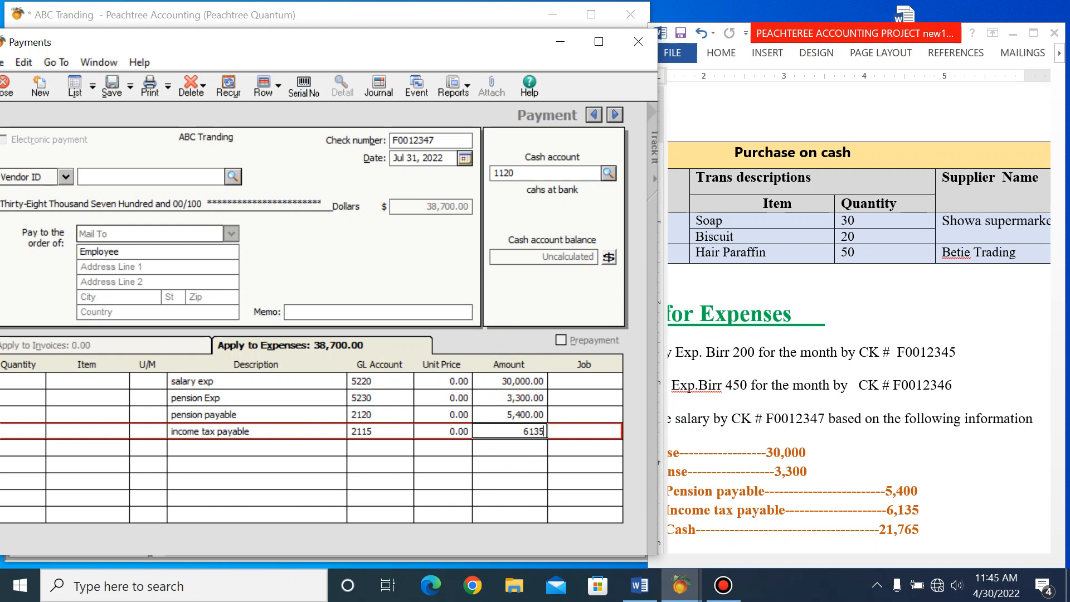
left_click(251, 457)
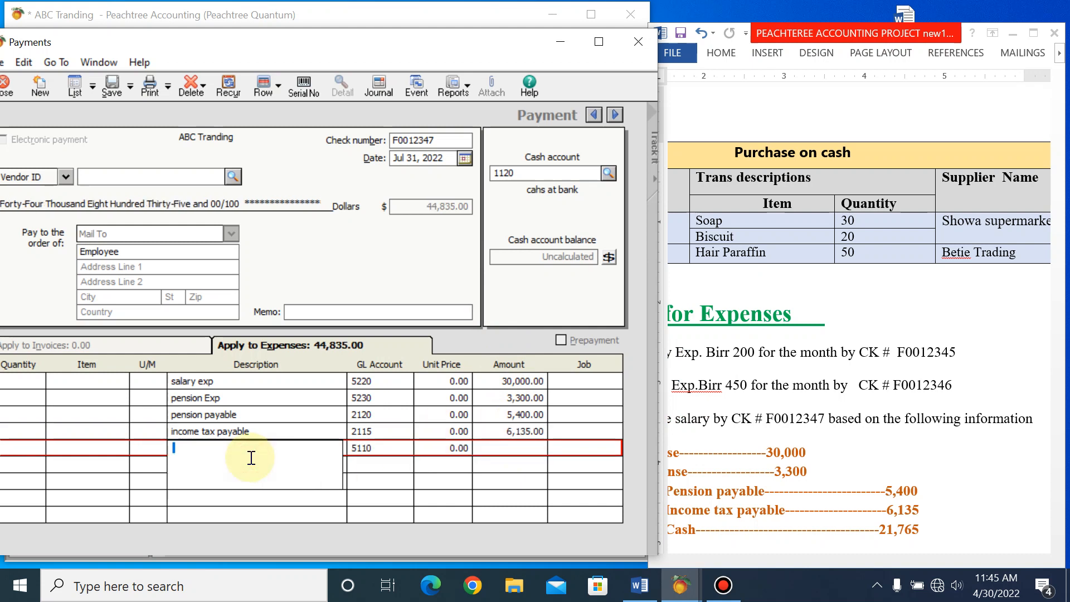
type("cas")
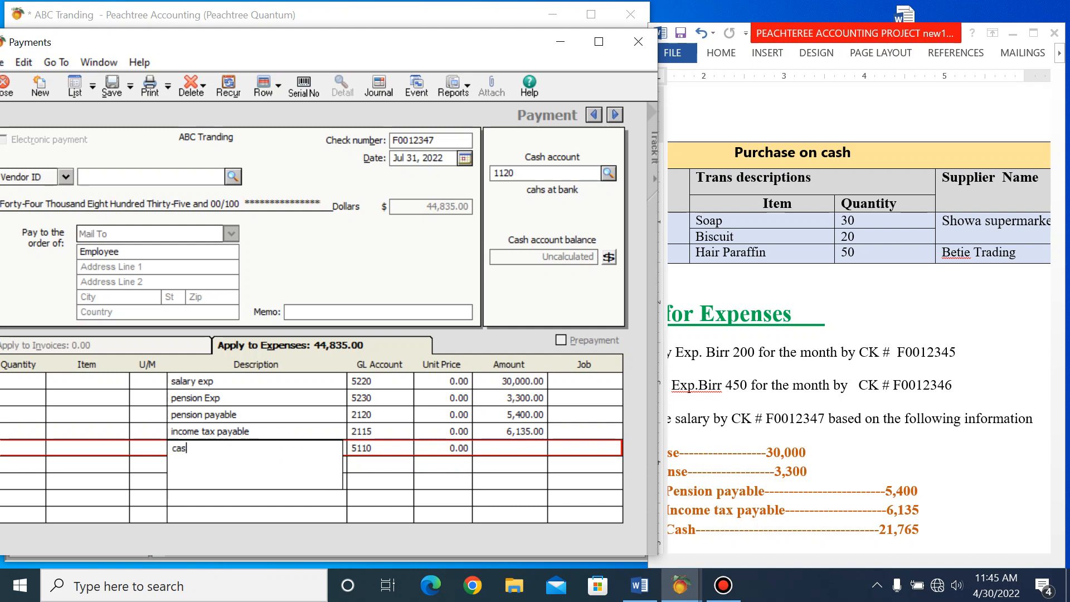
type("h")
key("Tab")
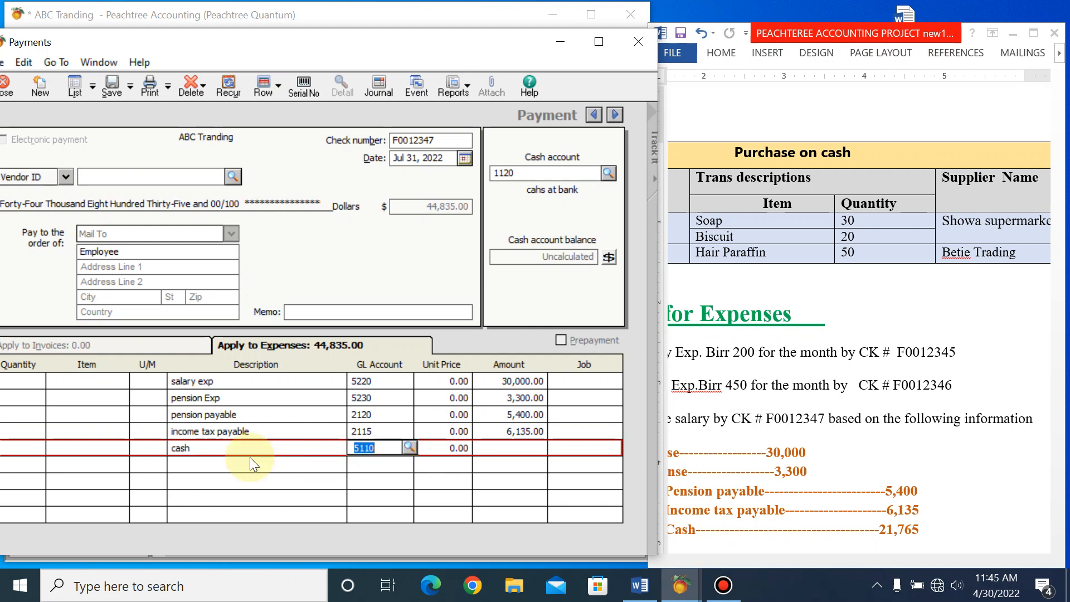
left_click(408, 449)
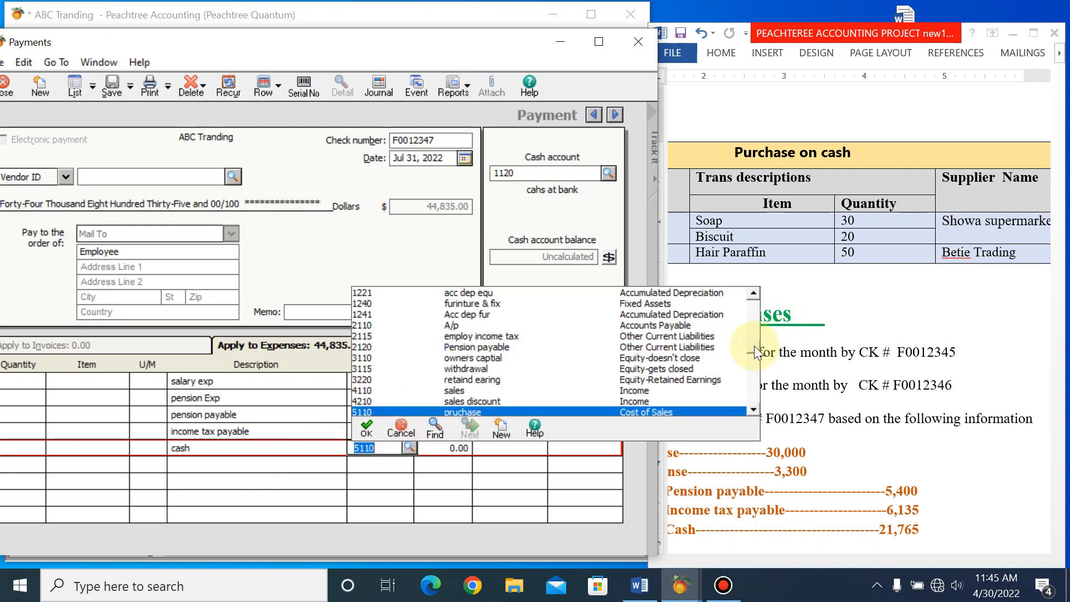
left_click_drag(754, 345, 754, 290)
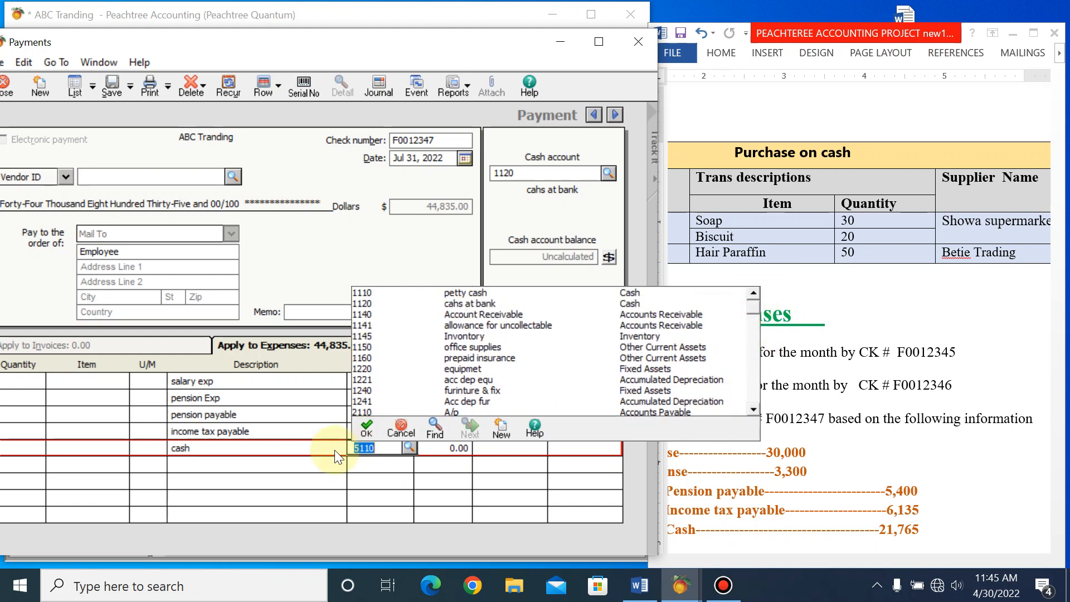
left_click(184, 448)
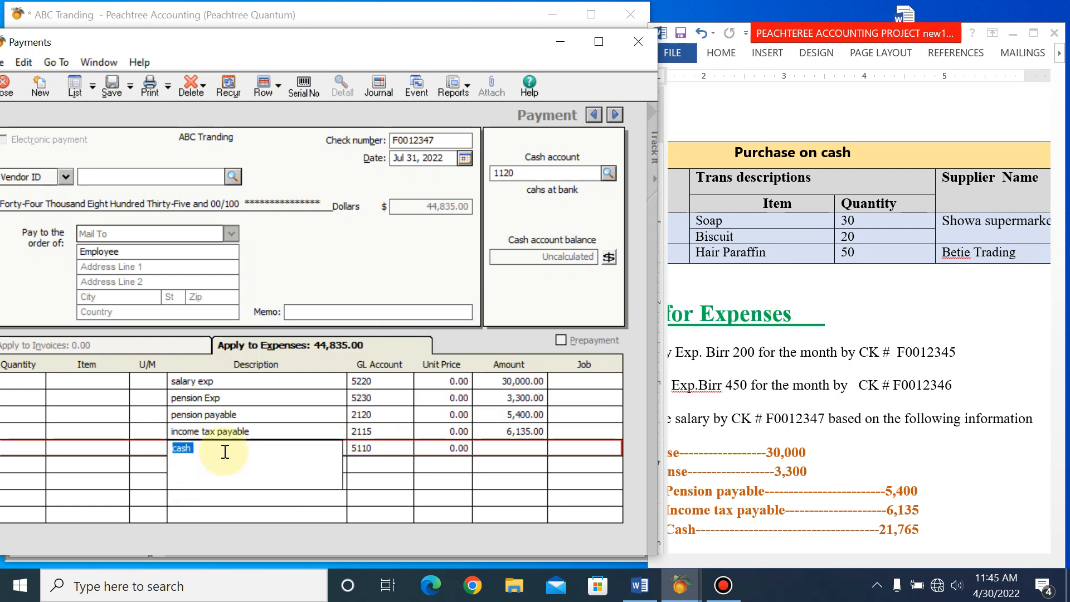
key("BackSpace")
left_click(477, 464)
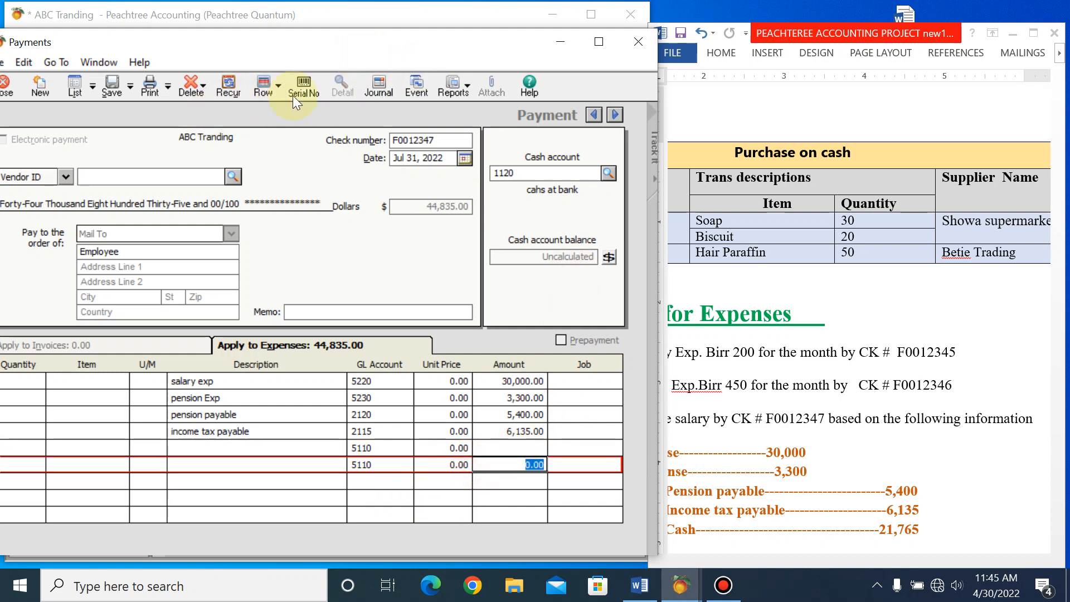
Review the Cash Disbursements Journal entries behind the salary payment, checking which lines are debits and credits
left_click(384, 89)
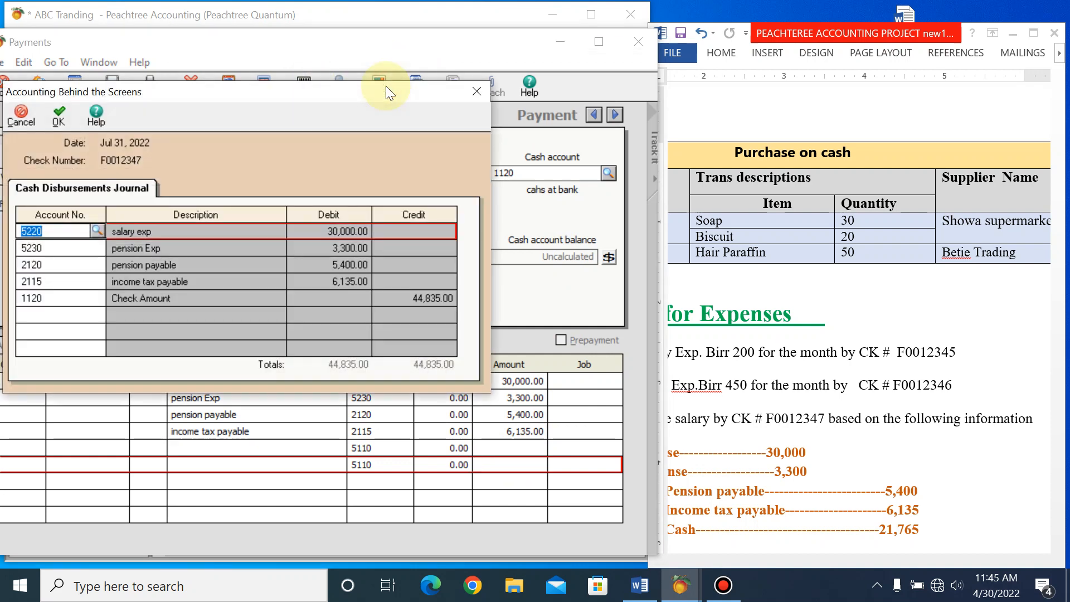
left_click_drag(296, 100, 343, 99)
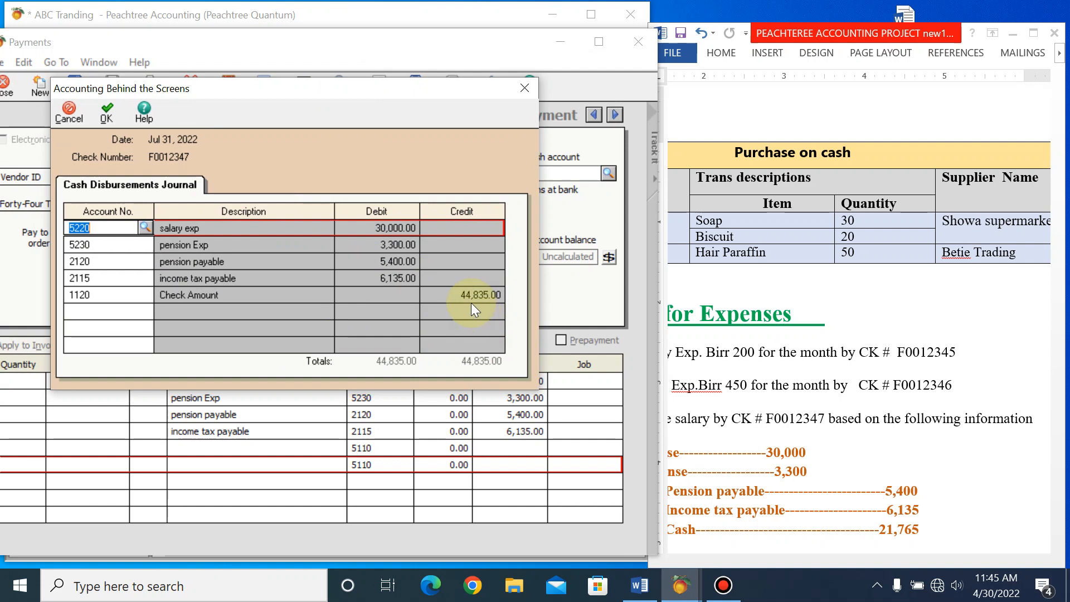
left_click(525, 87)
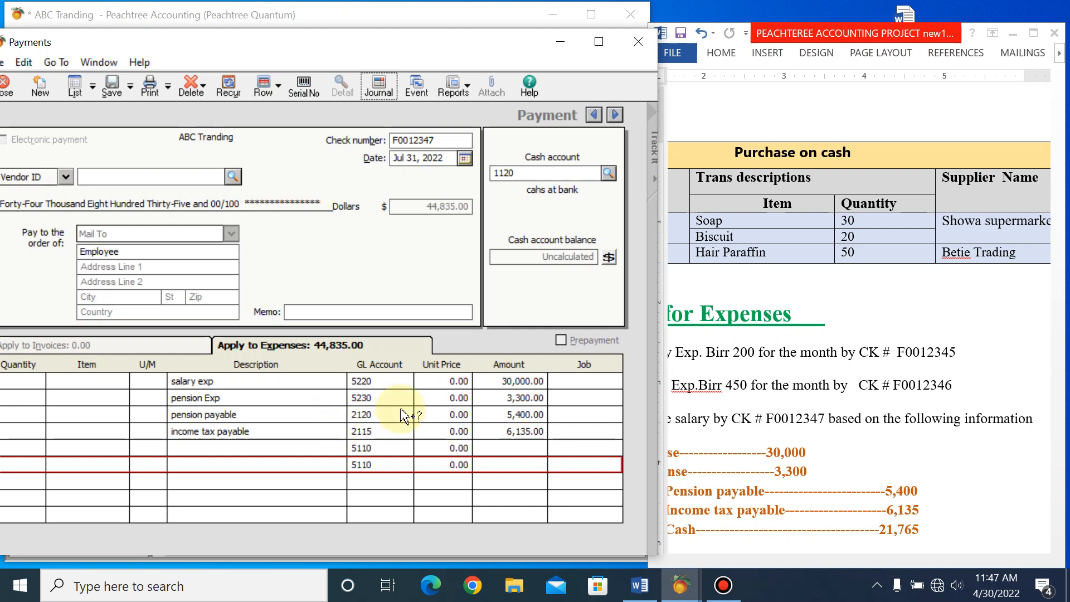
Make the pension payable and income tax payable amounts negative, as -5,400.00 and -6,135.00
left_click(495, 415)
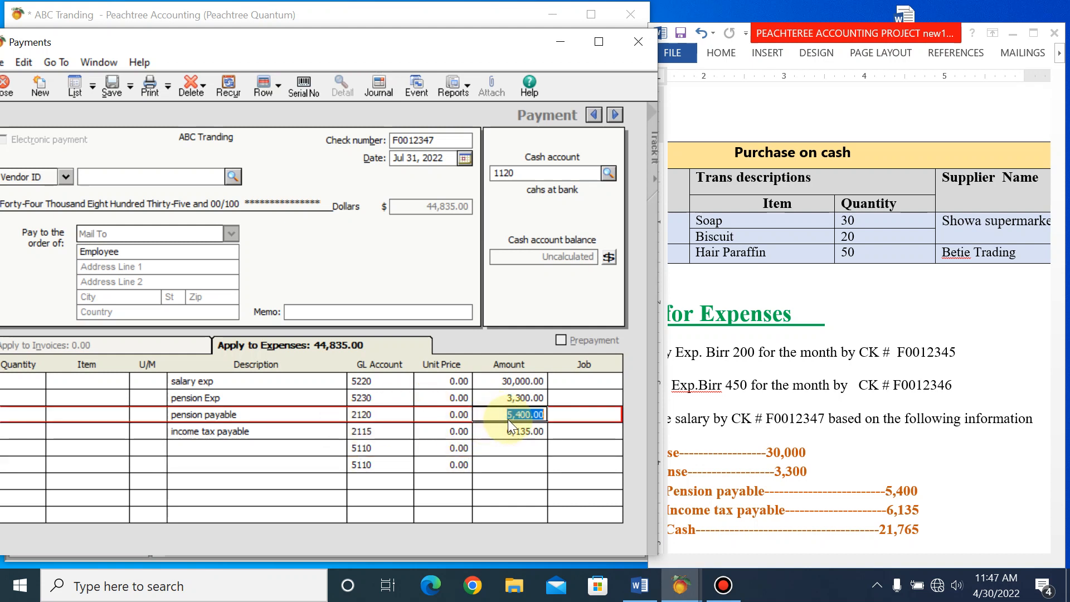
left_click(507, 419)
type("-")
left_click(504, 430)
left_click(505, 435)
type("-")
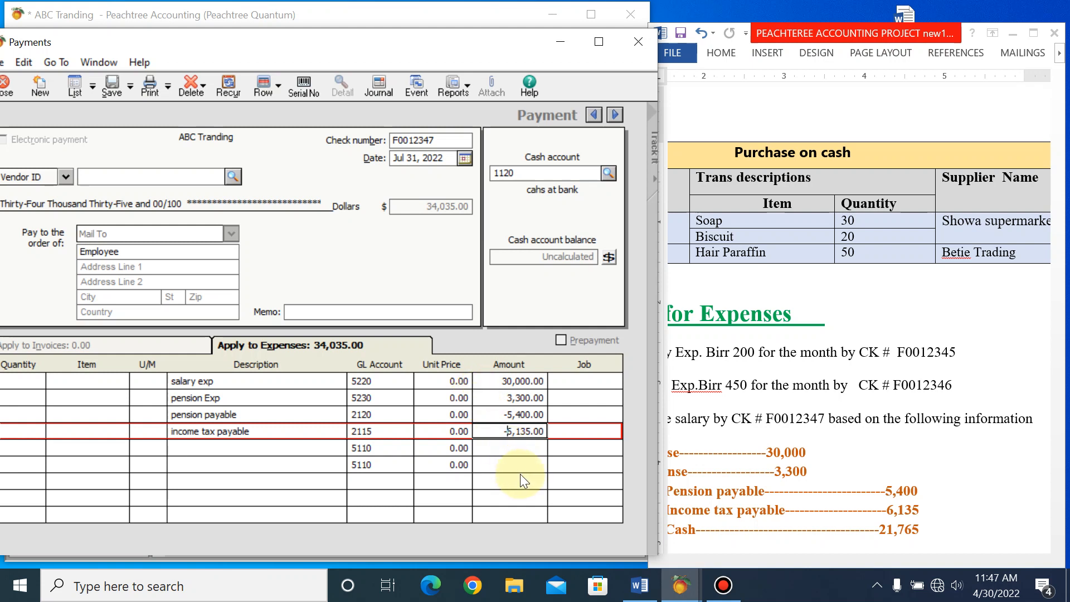
key("Tab")
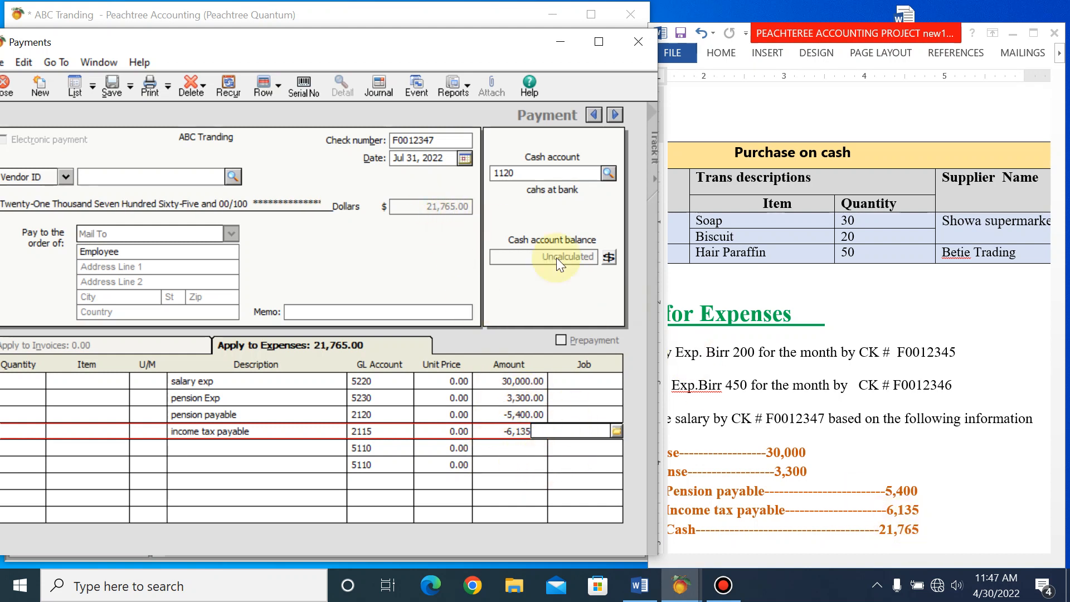
Check the salary payment's debit and credit entries again, accept them, and save the payment
left_click(380, 86)
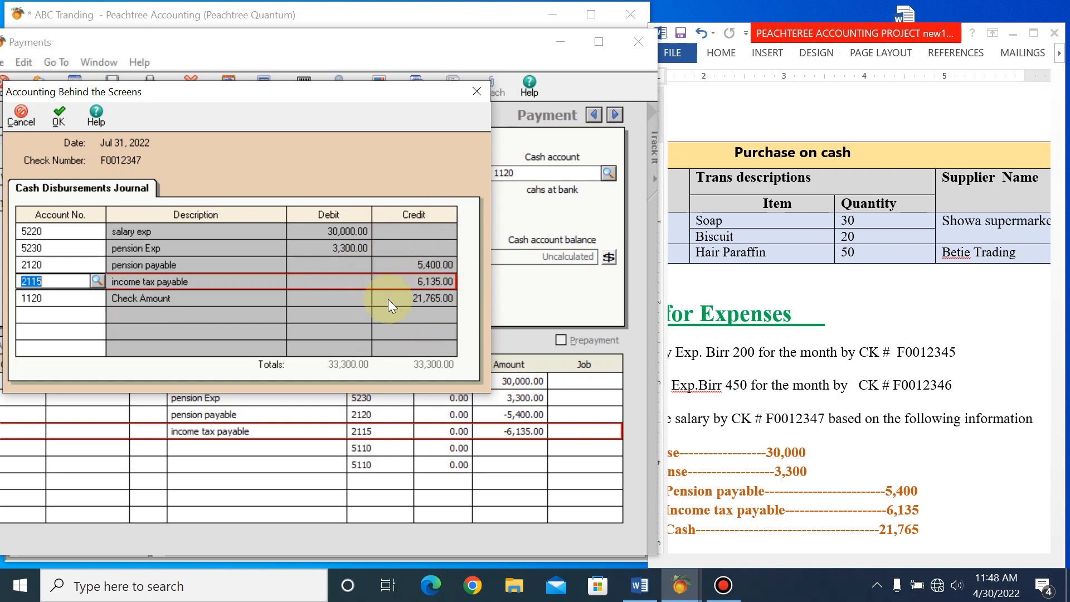
left_click(60, 114)
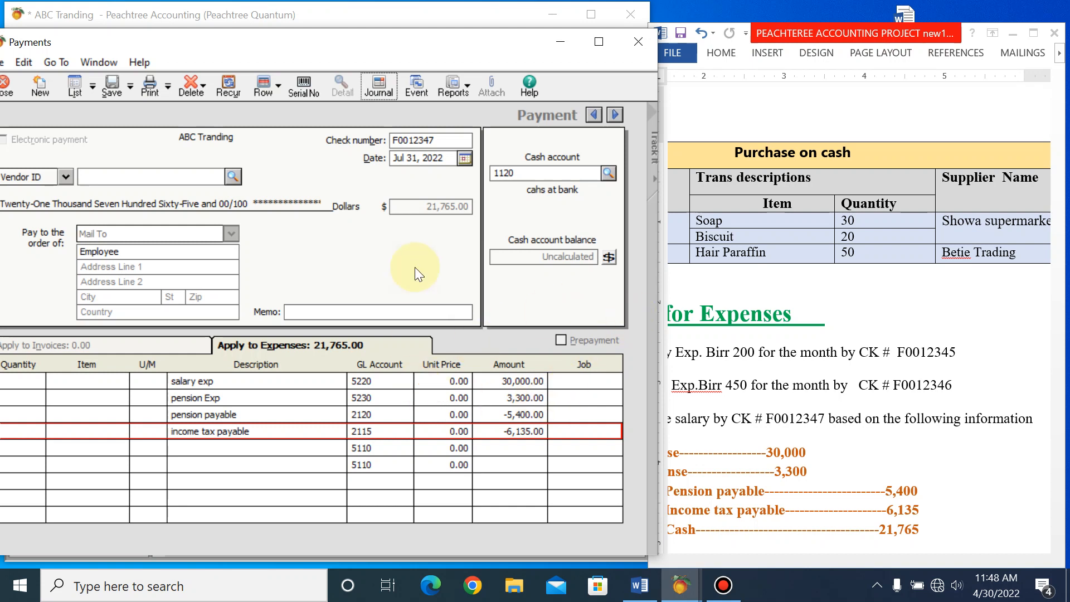
left_click(114, 88)
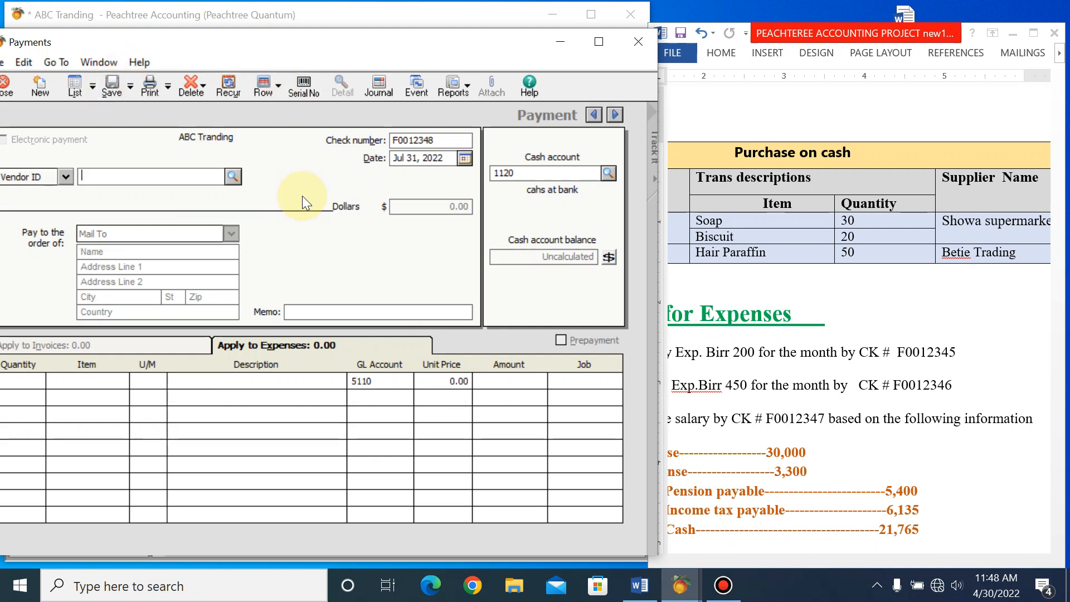
Open the recorded electricity, telephone and employee salary payments in turn from the payment list to review them, and close the list
left_click(65, 85)
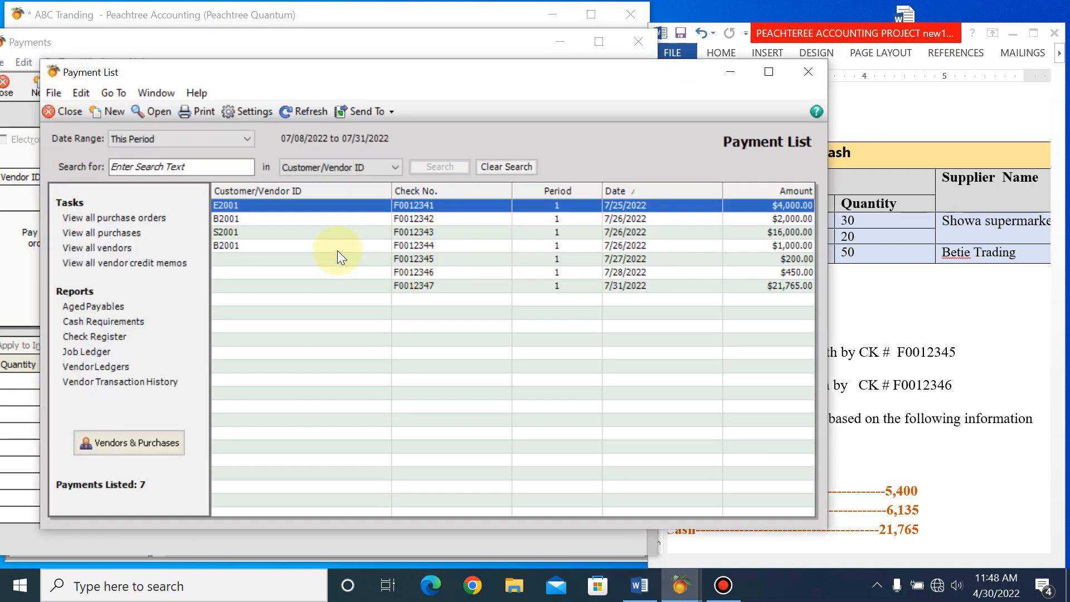
left_click(405, 259)
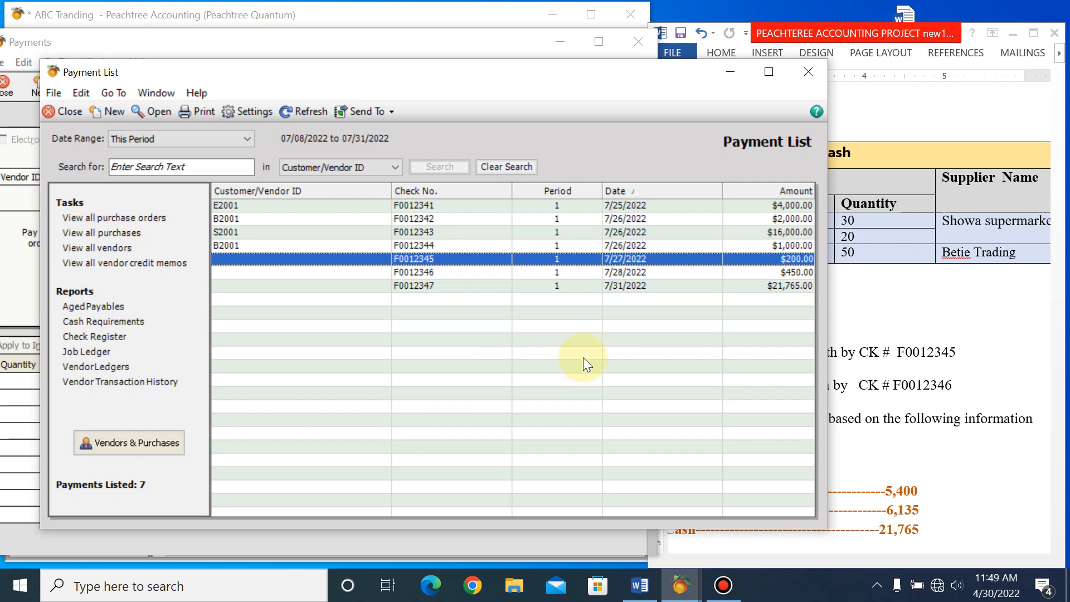
double_click(405, 259)
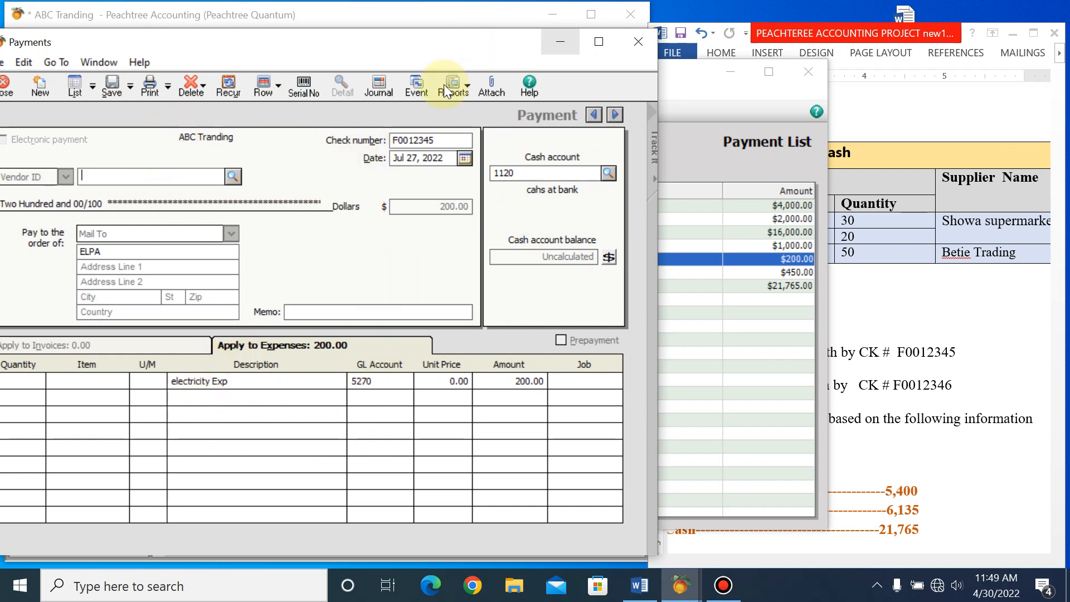
left_click(644, 49)
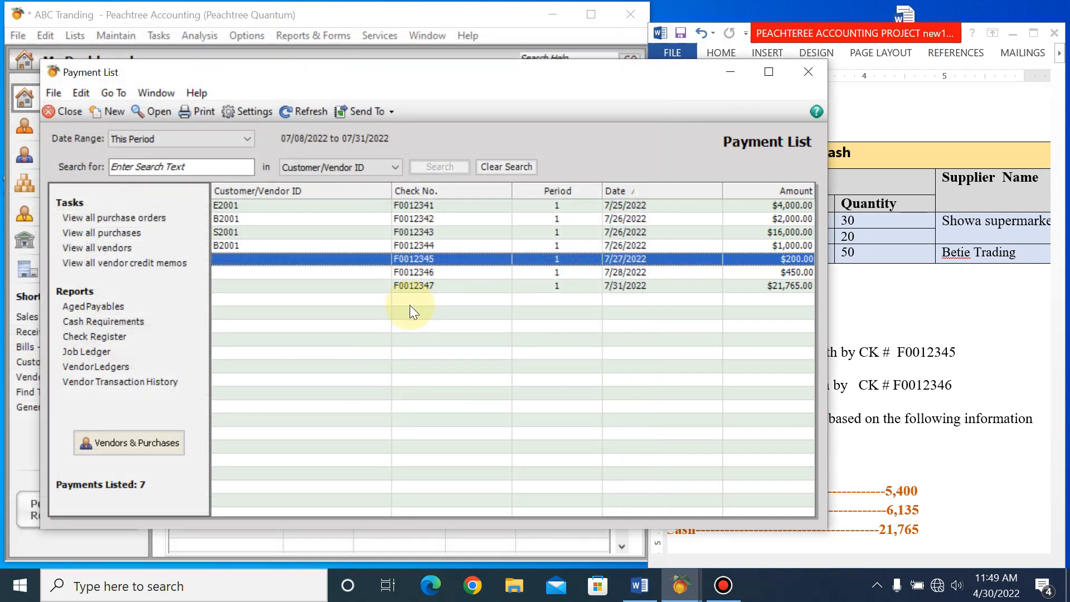
double_click(416, 274)
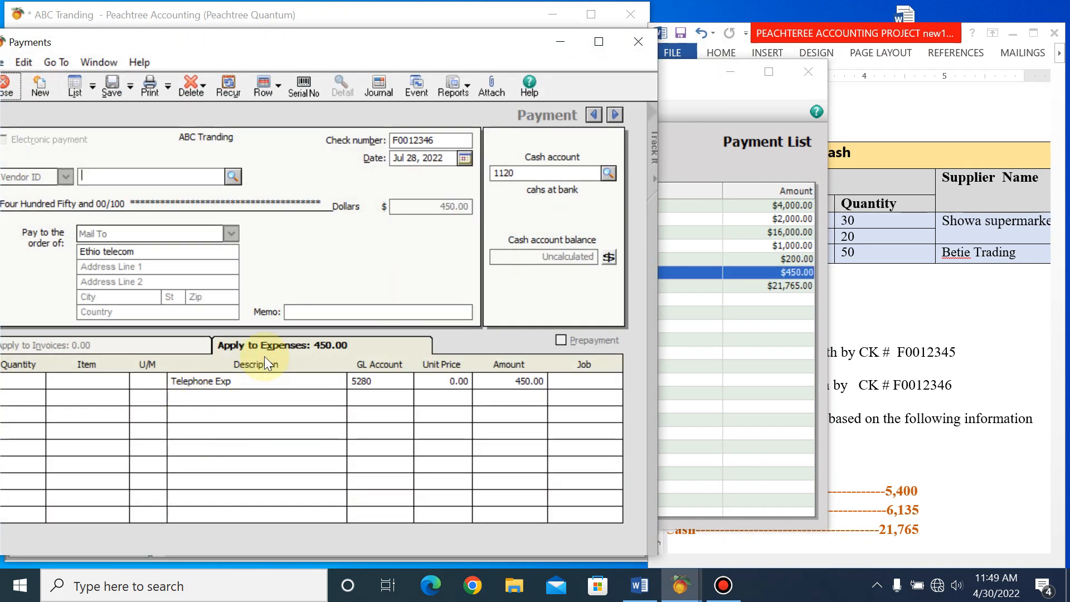
left_click(638, 41)
double_click(408, 287)
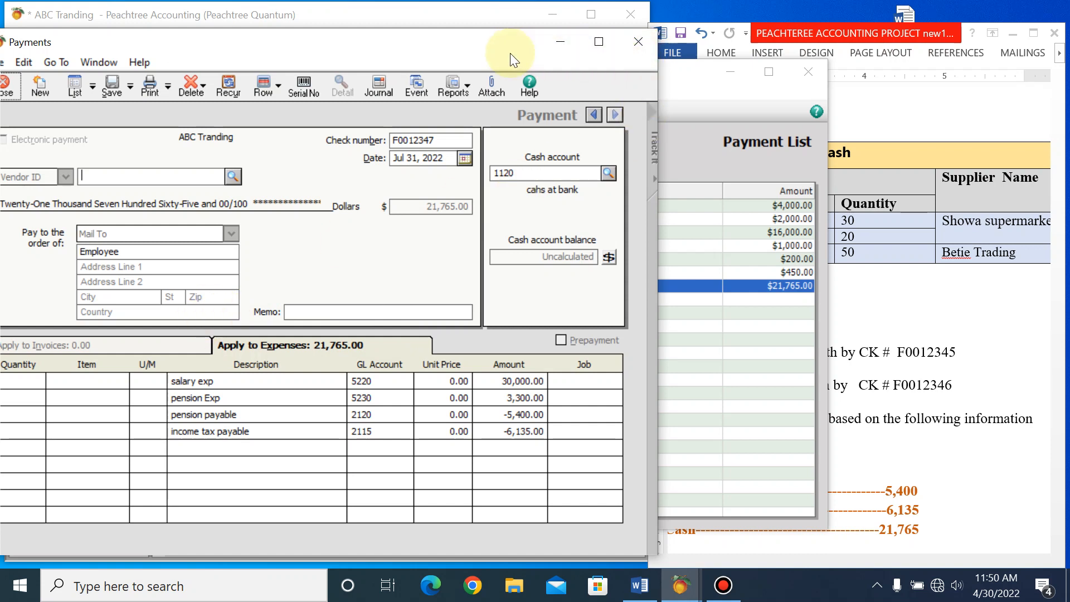
left_click(638, 42)
left_click(808, 73)
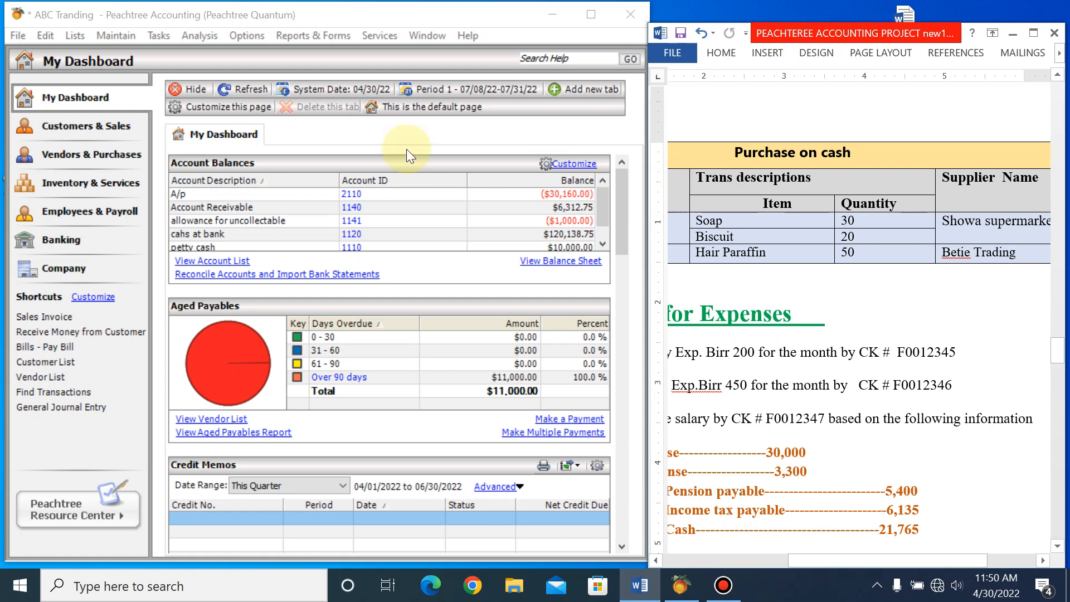
Display the Cash Disbursements Journal report from the Accounts Payable reports and view its entries through the final total
left_click(297, 38)
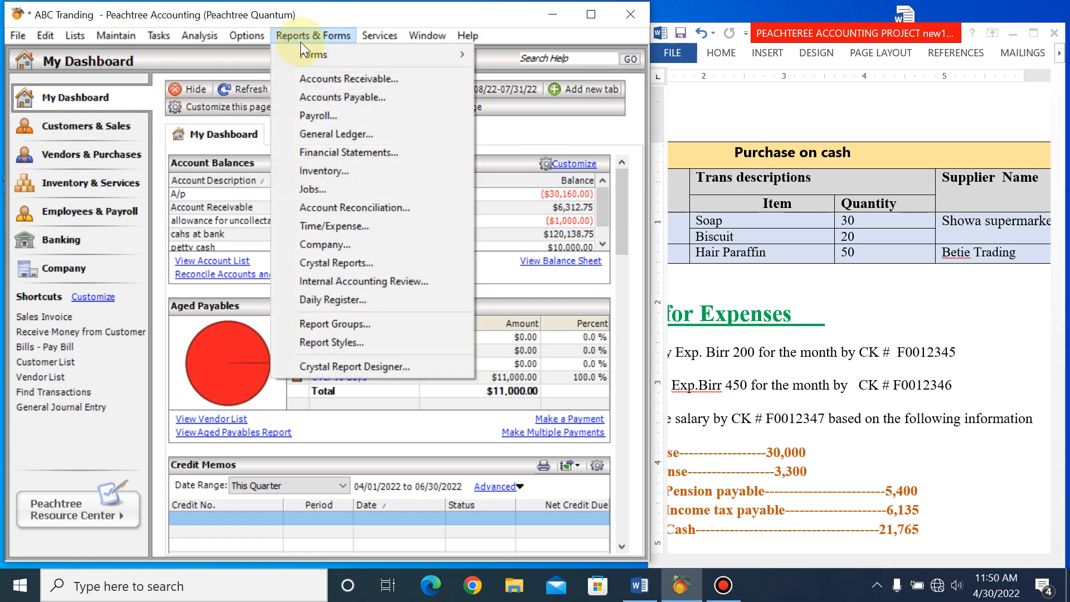
left_click(373, 98)
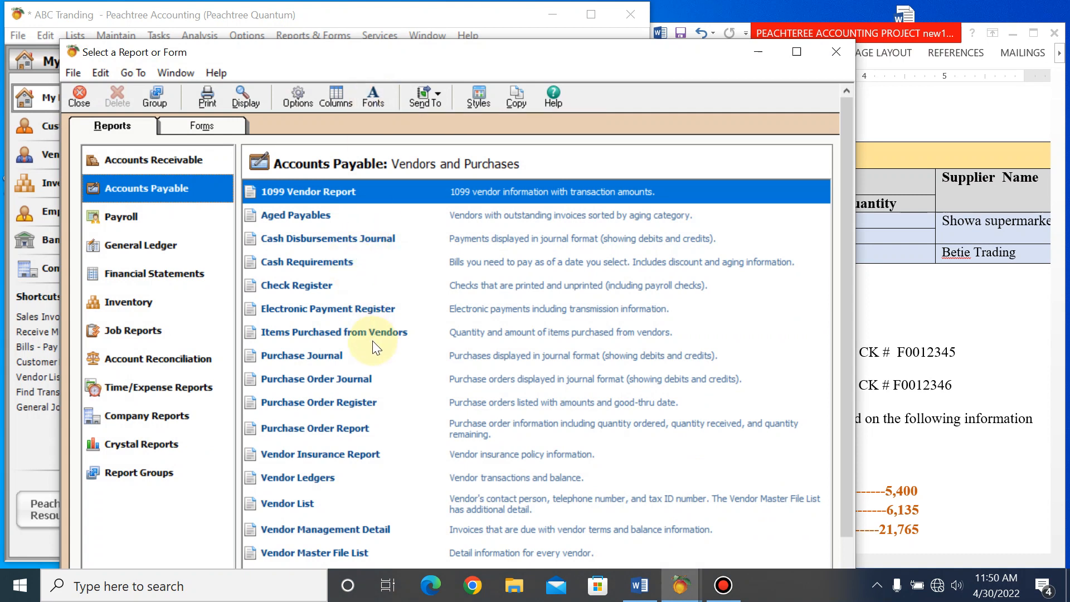
left_click(367, 238)
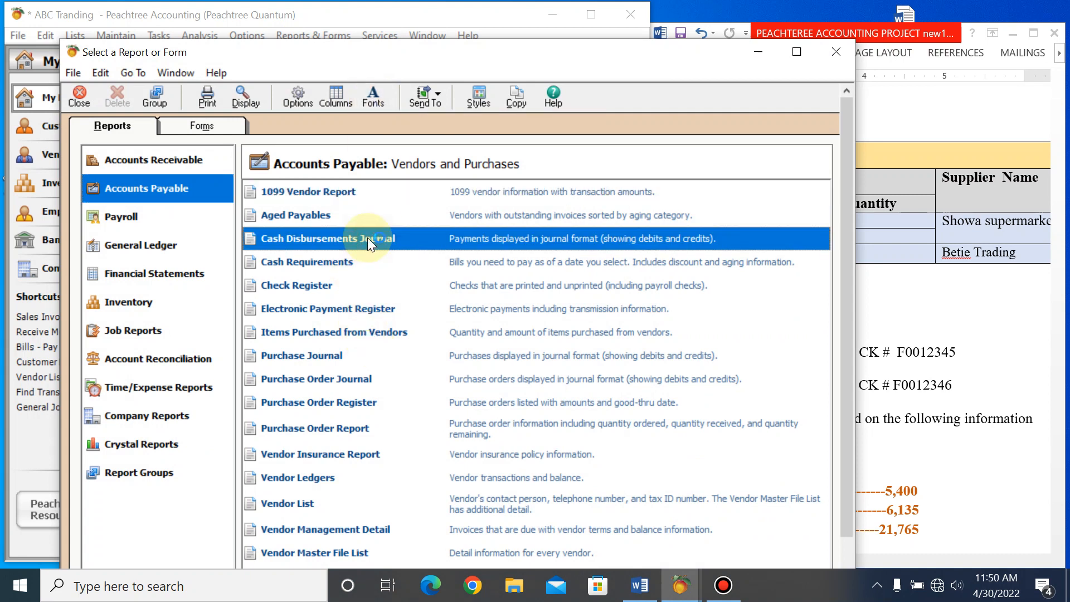
double_click(366, 237)
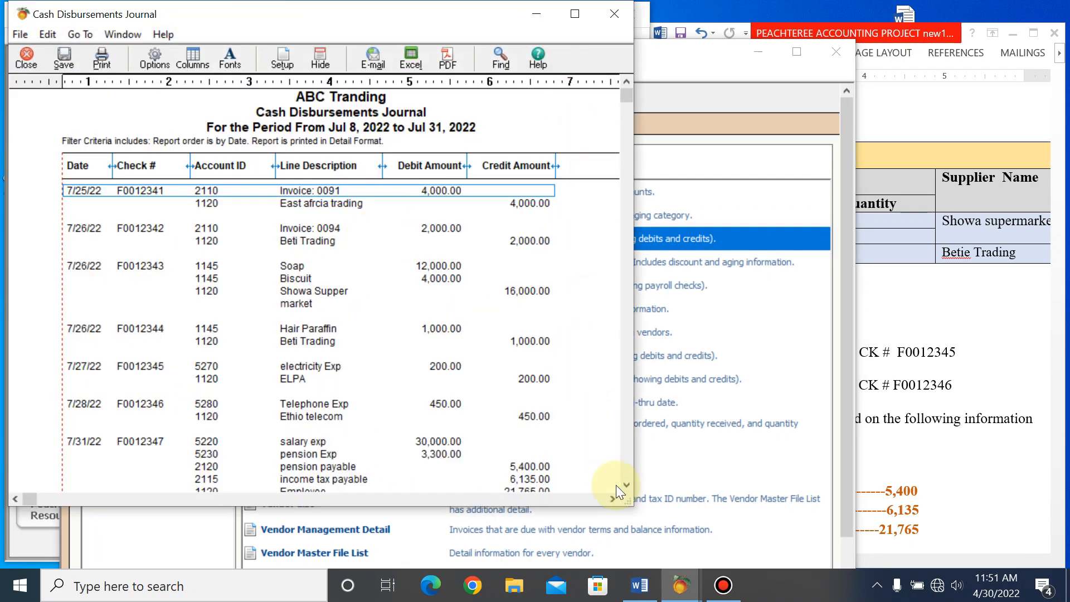
left_click(627, 485)
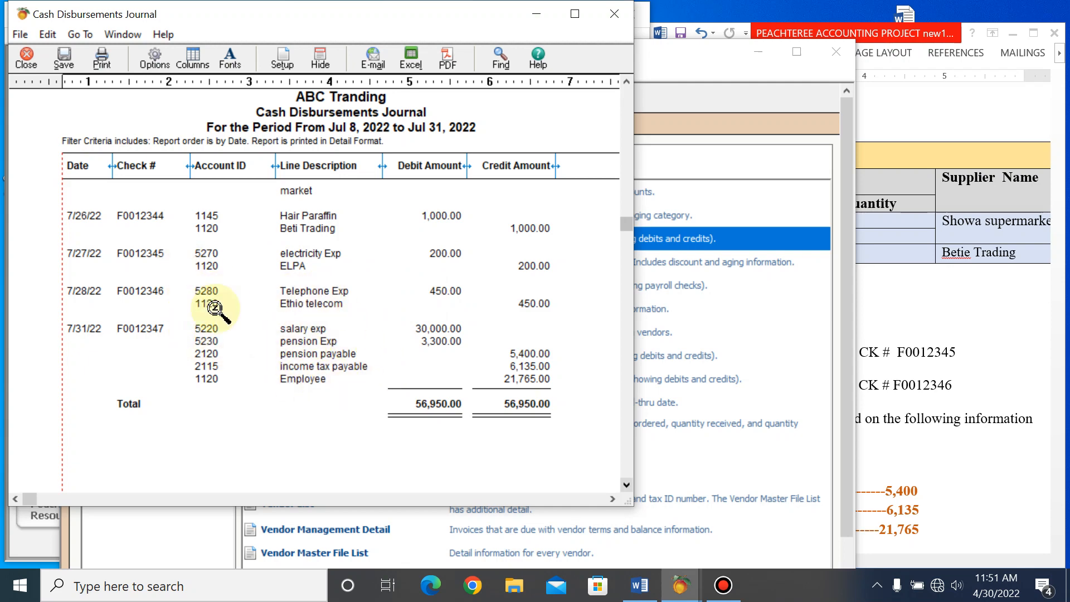
Inspect the source payments for salary, telephone and electricity from the journal report, and close the report and the report selection window
double_click(213, 330)
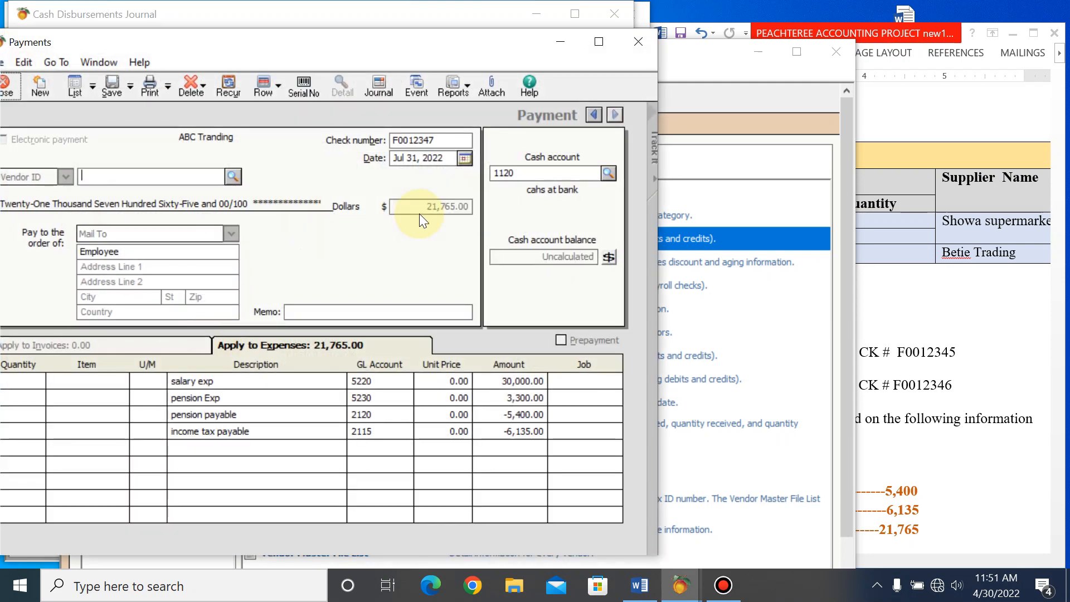
left_click(638, 42)
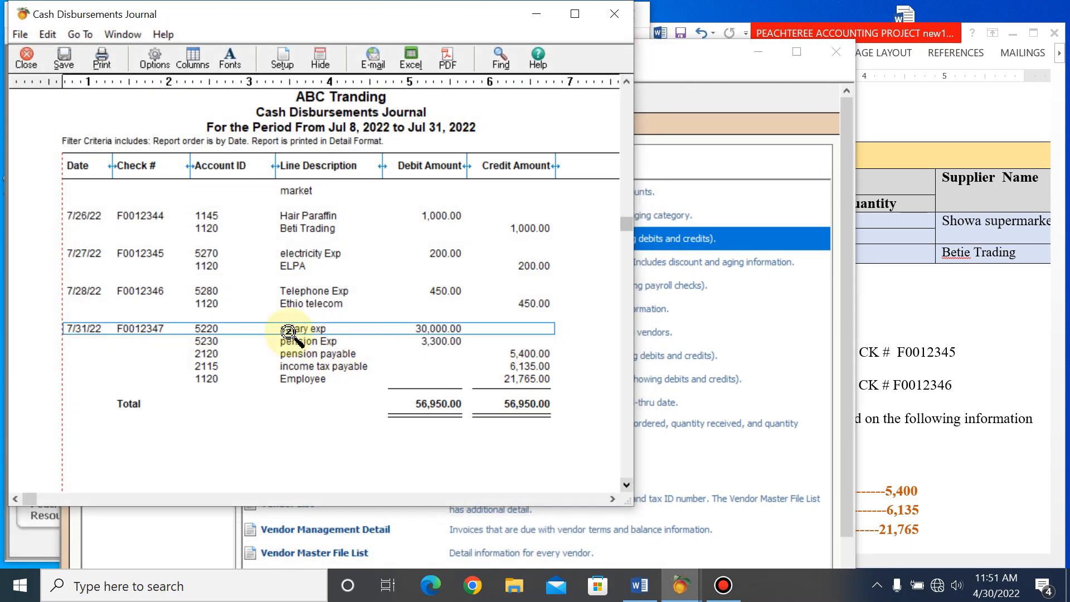
double_click(282, 297)
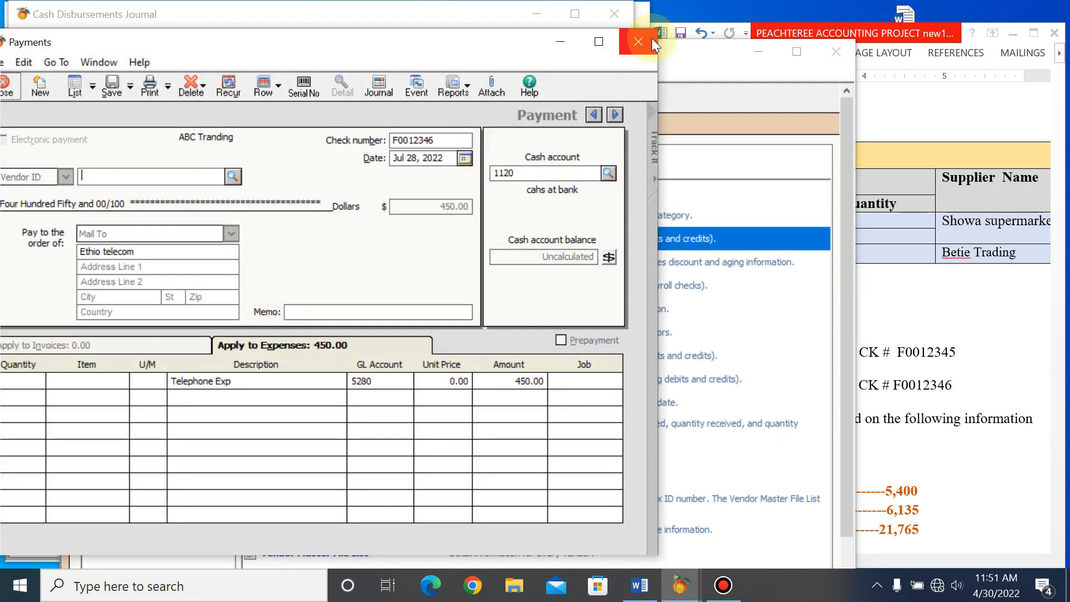
left_click(638, 42)
left_click(236, 261)
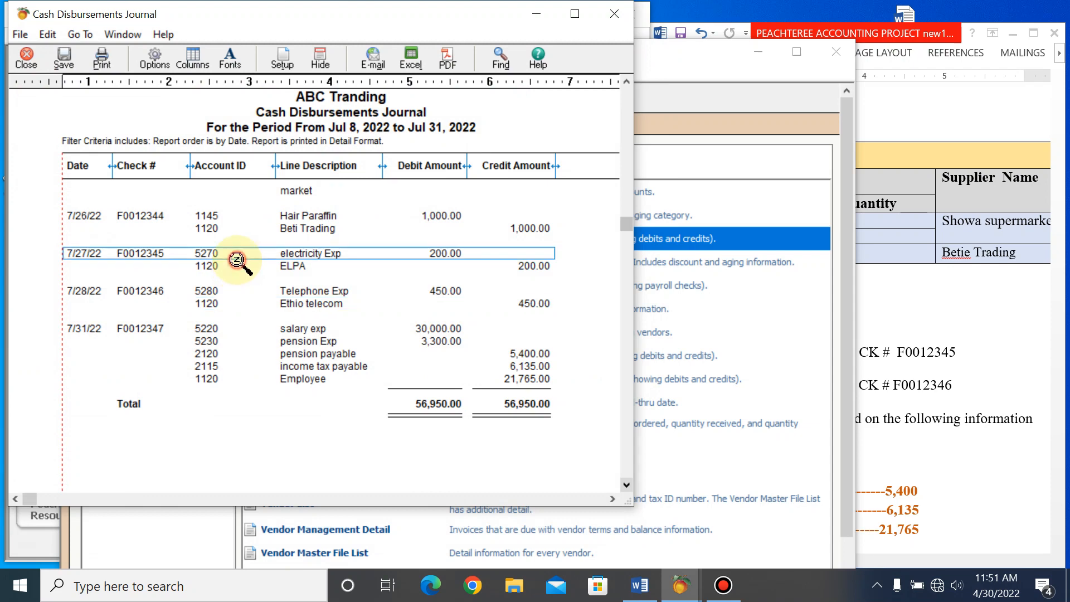
double_click(237, 260)
left_click(640, 41)
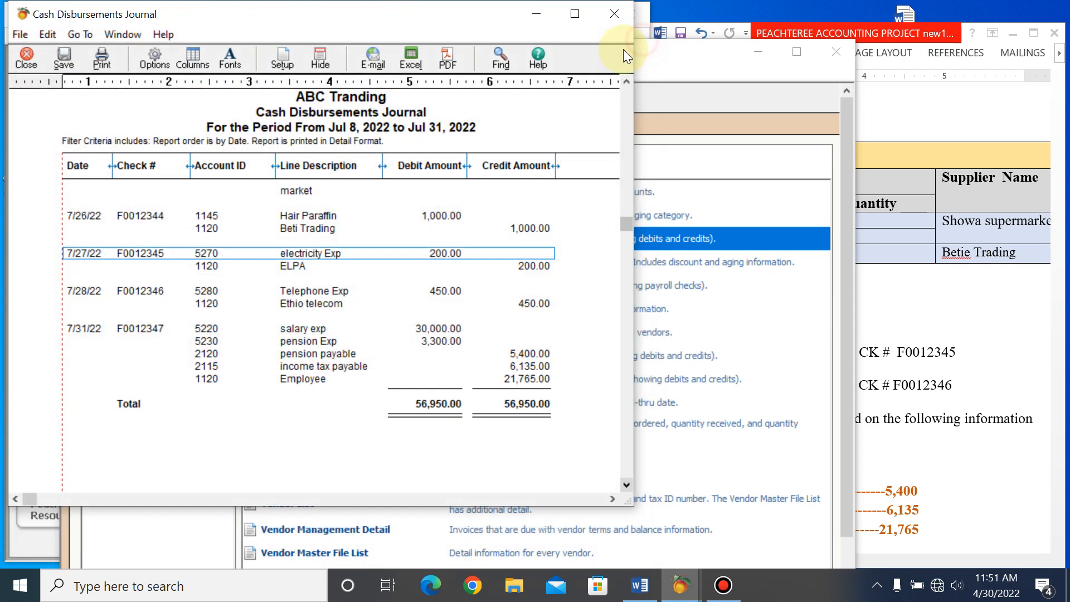
left_click(301, 257)
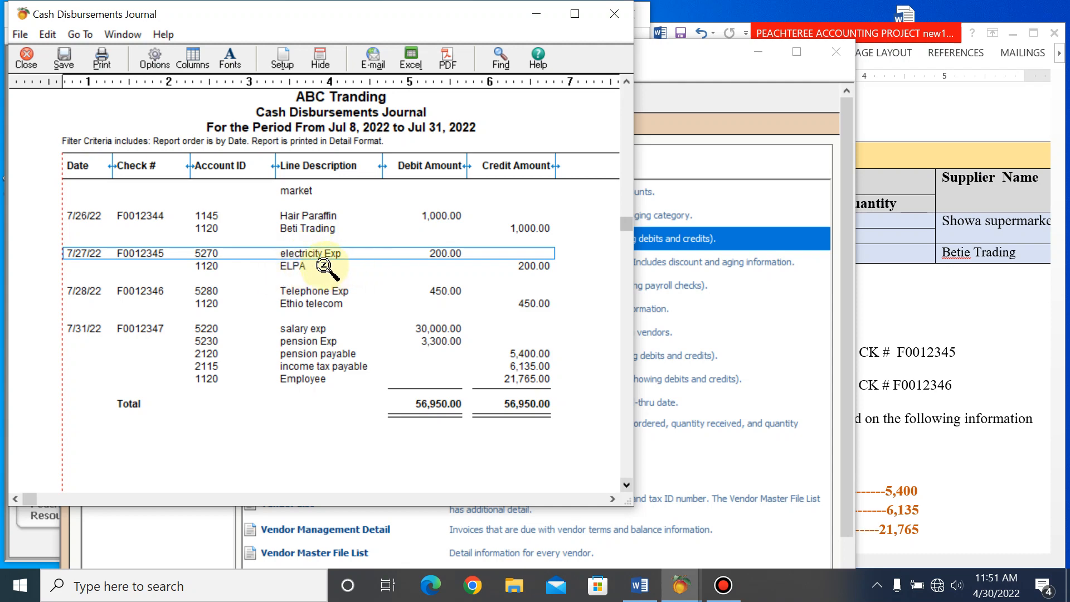
left_click(615, 14)
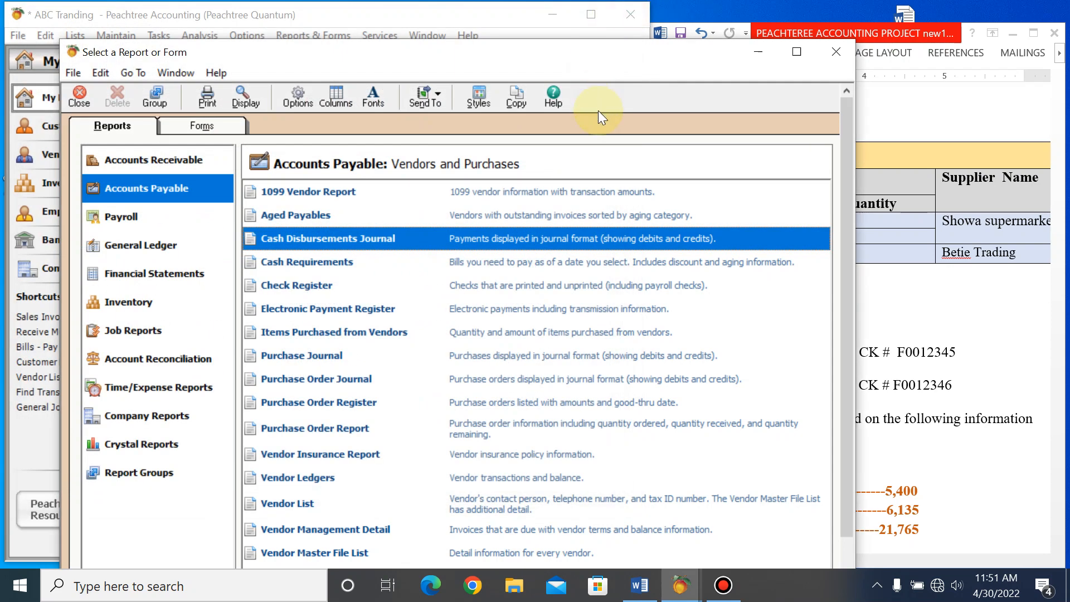
left_click(835, 52)
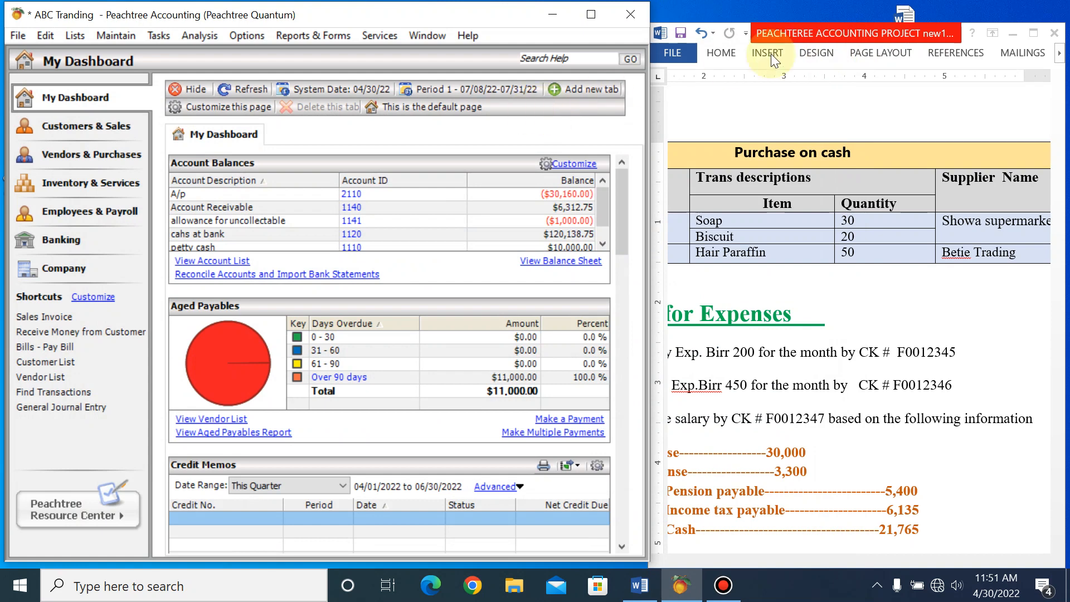